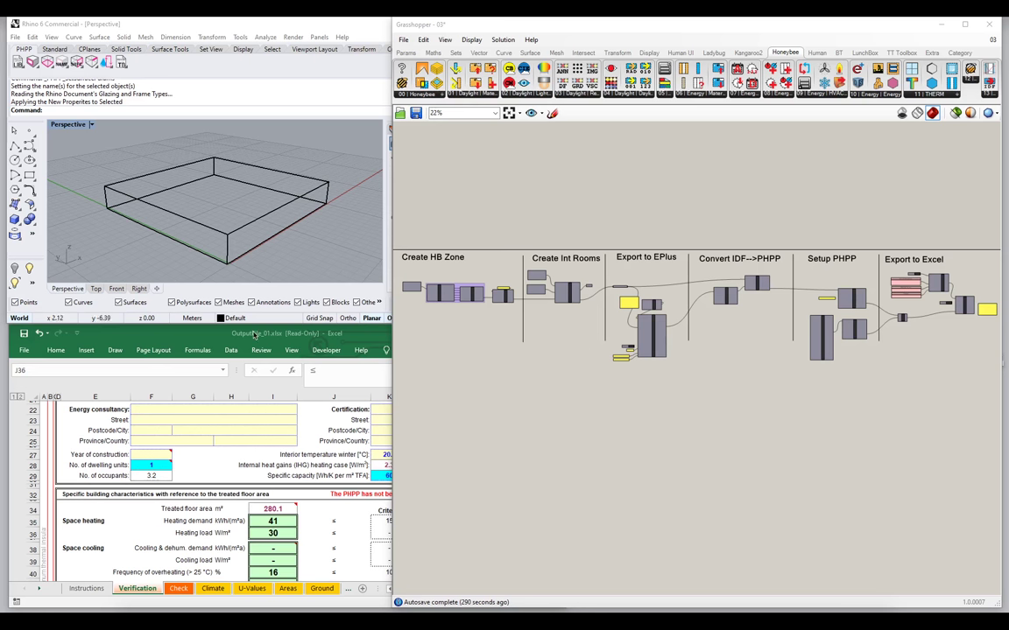
Step: Enlarge the OutputFile_01.xlsx workbook to full screen in Excel and review the building results on the Verification worksheet
click(254, 335)
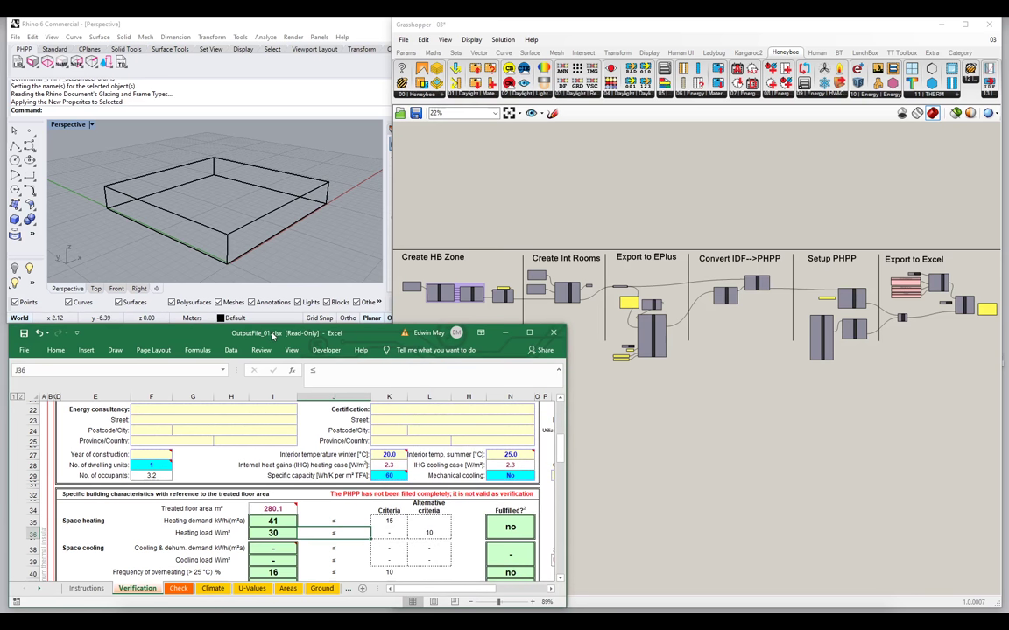
double_click(274, 335)
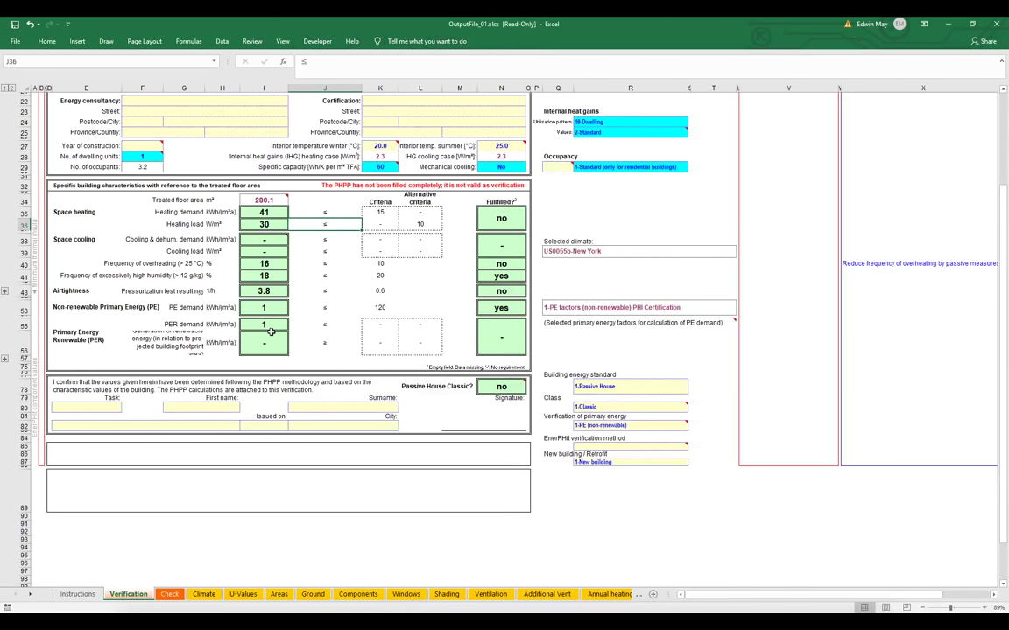
scroll(272, 332, up, 2)
scroll(272, 332, up, 3)
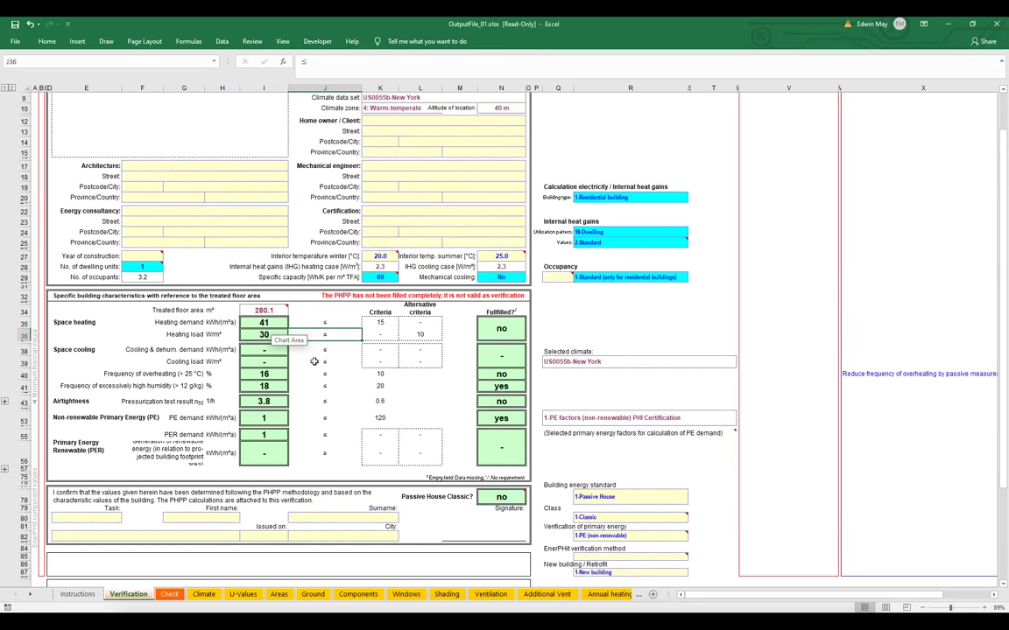
click(330, 386)
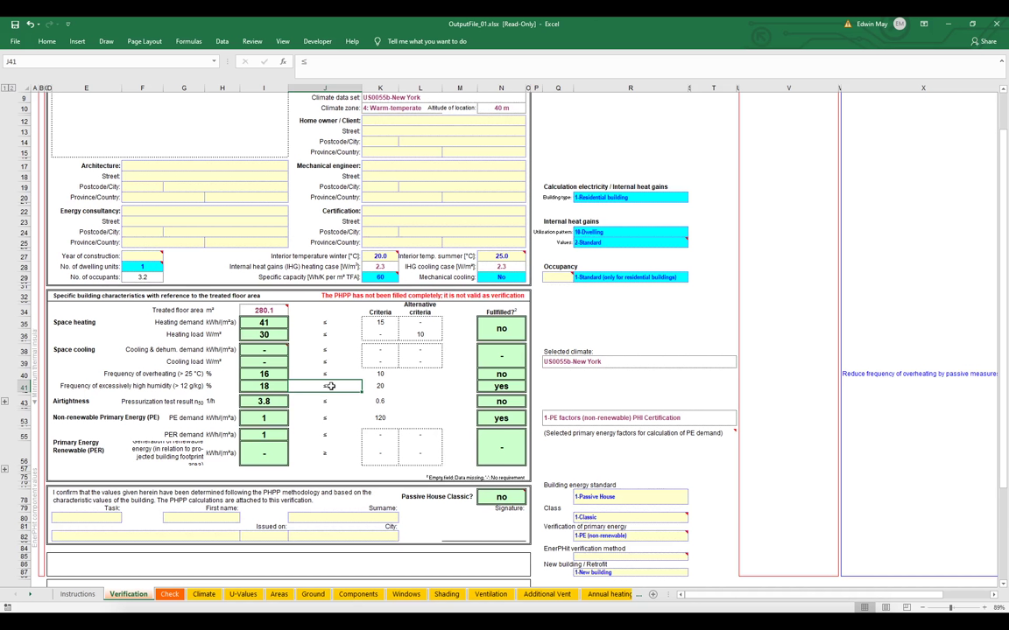
Step: Review the surface list on the Areas worksheet and the window entries on the Windows worksheet
click(279, 594)
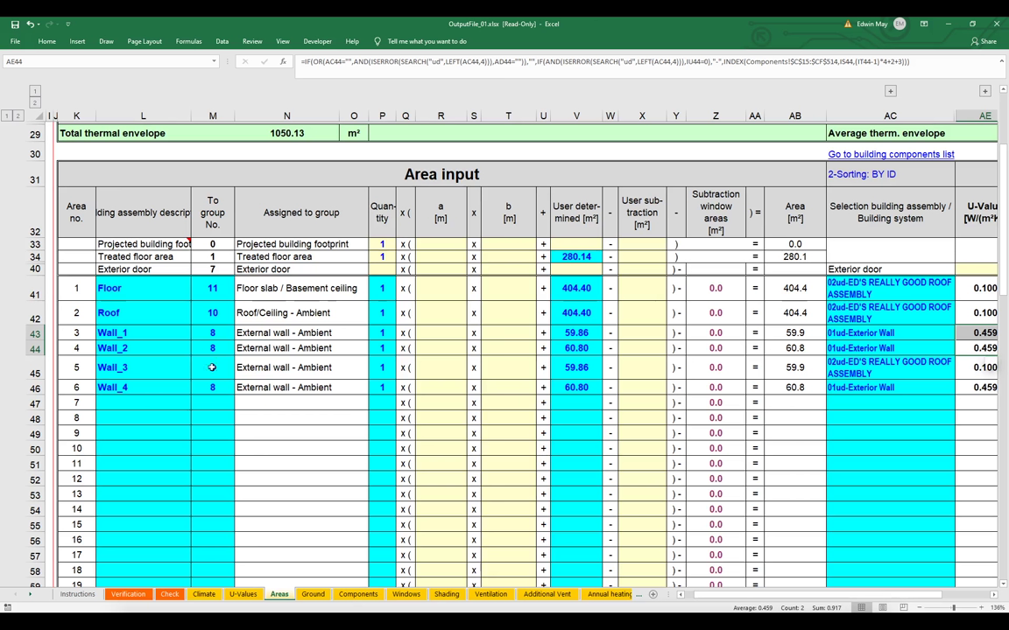
click(407, 595)
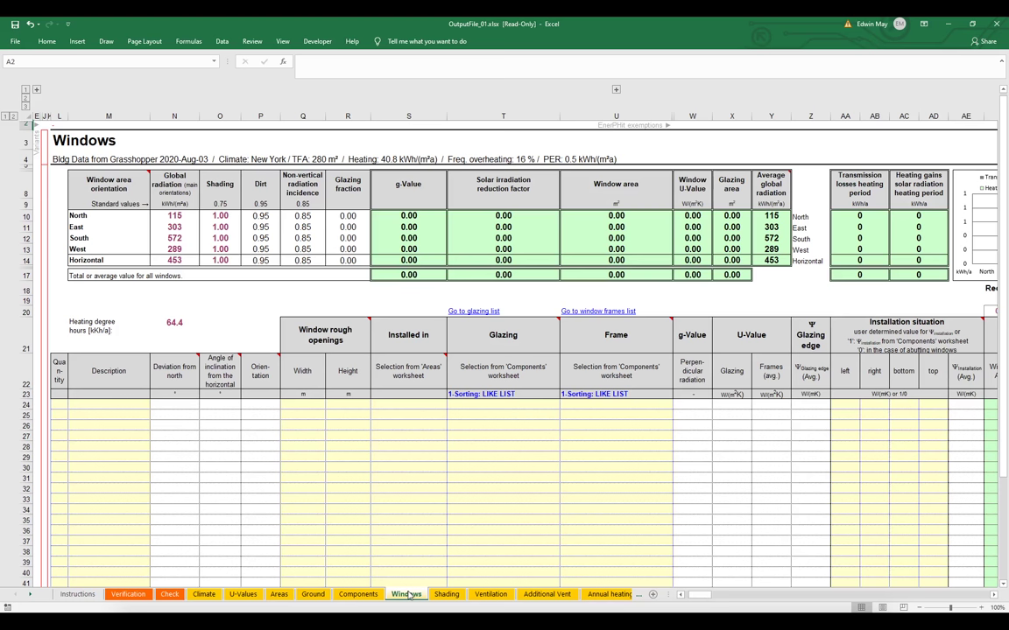
Step: Examine the transmission heat losses on the Heating worksheet at 100% zoom, highlighting the Windows row
click(31, 595)
click(32, 596)
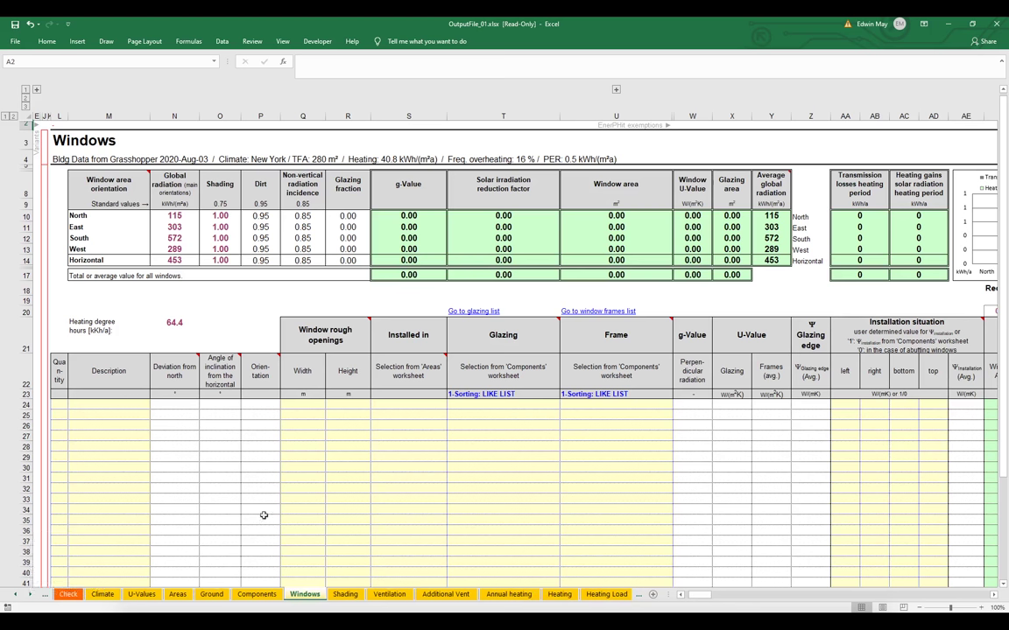
click(560, 599)
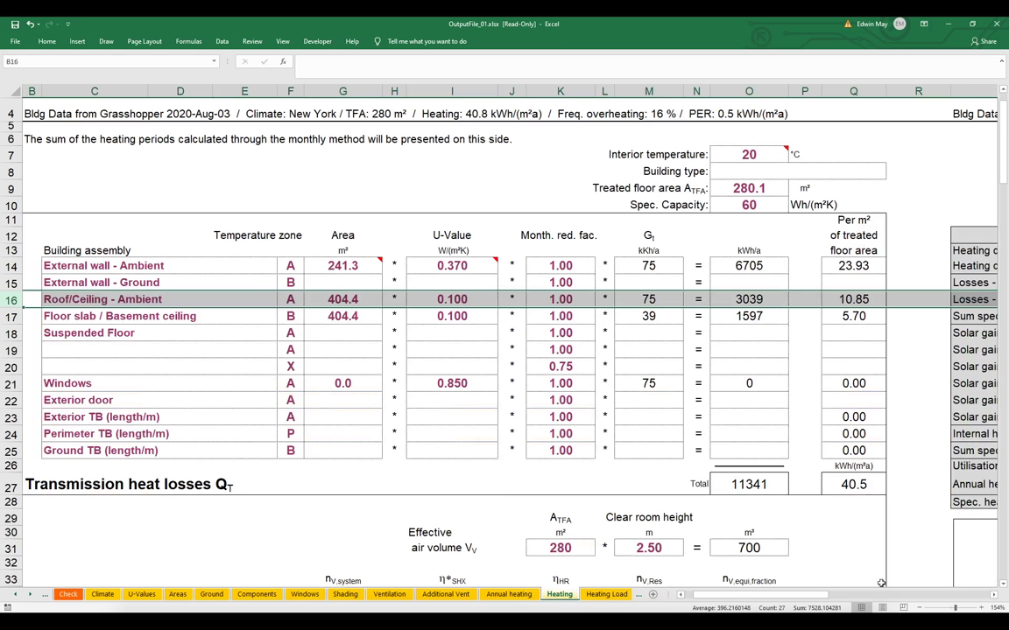
drag(955, 607, 950, 609)
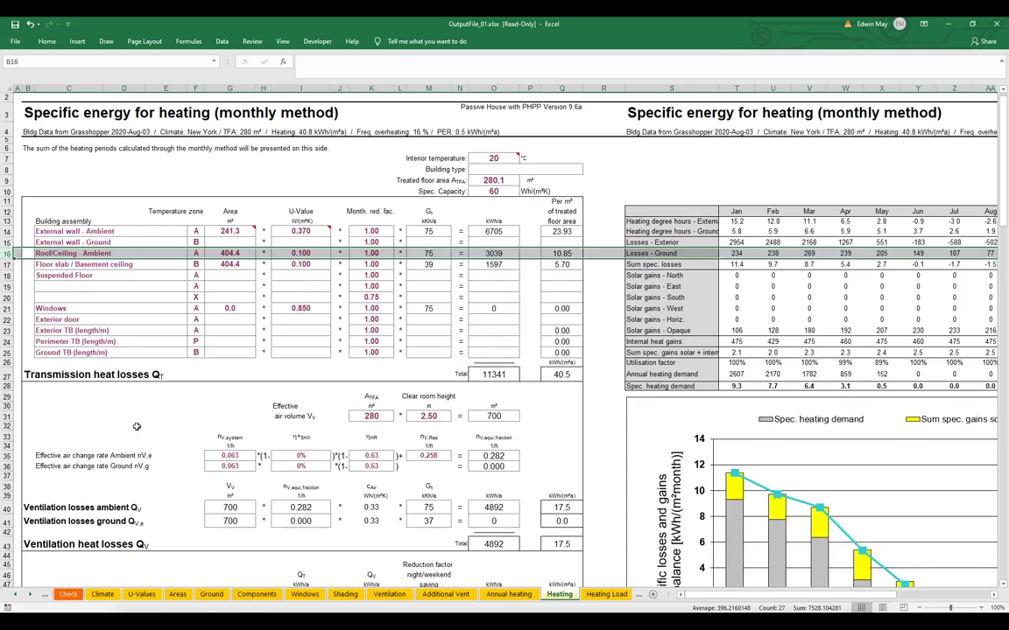
click(16, 309)
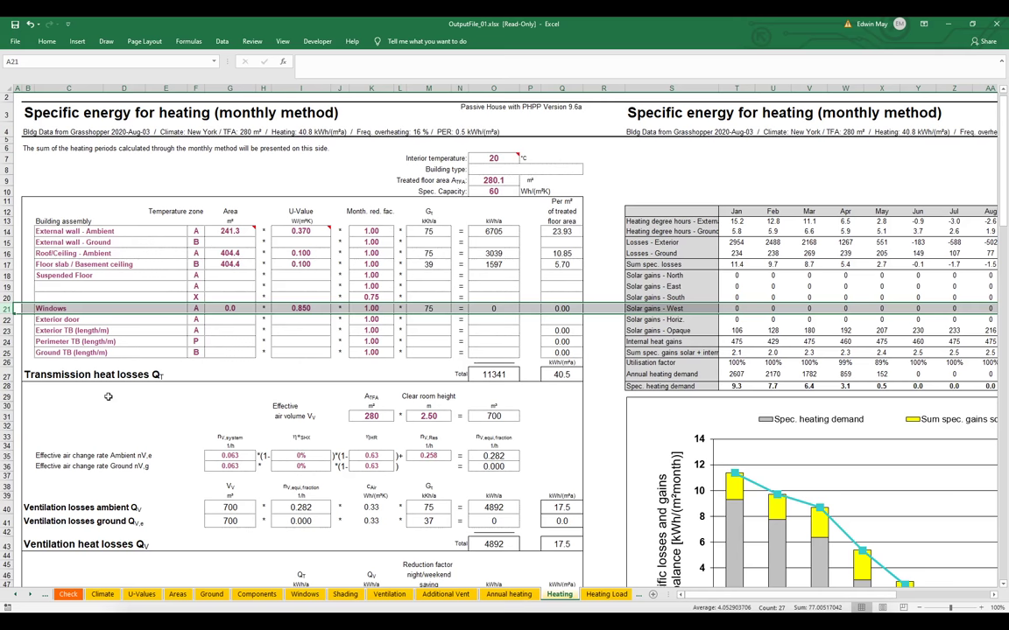
Step: Examine the solar heat gains block by orientation on the Heating worksheet, highlighting the Sum opaque areas row
scroll(108, 397, down, 9)
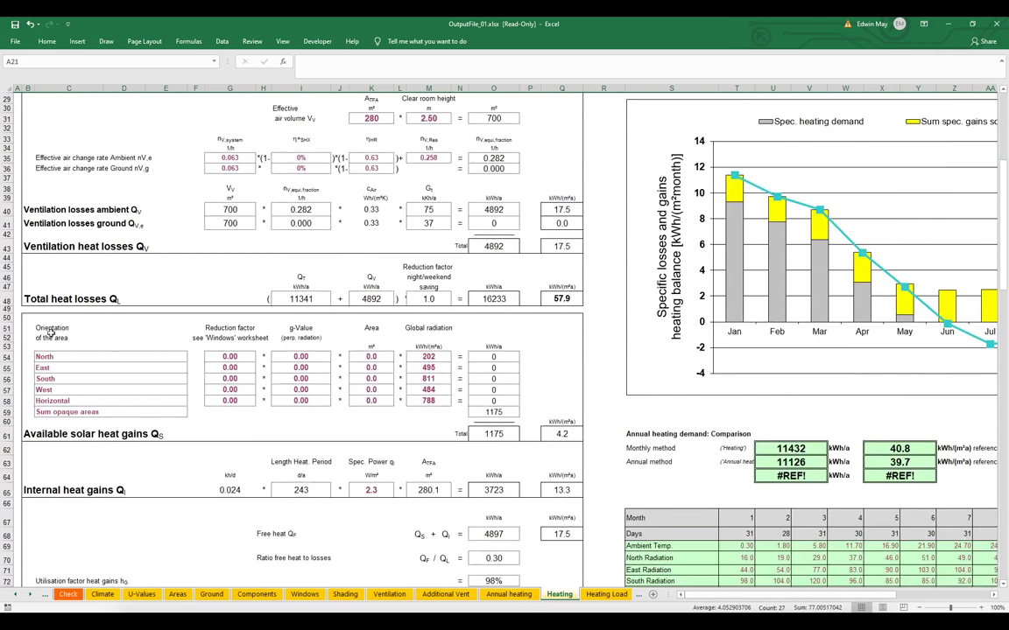
drag(27, 318, 29, 438)
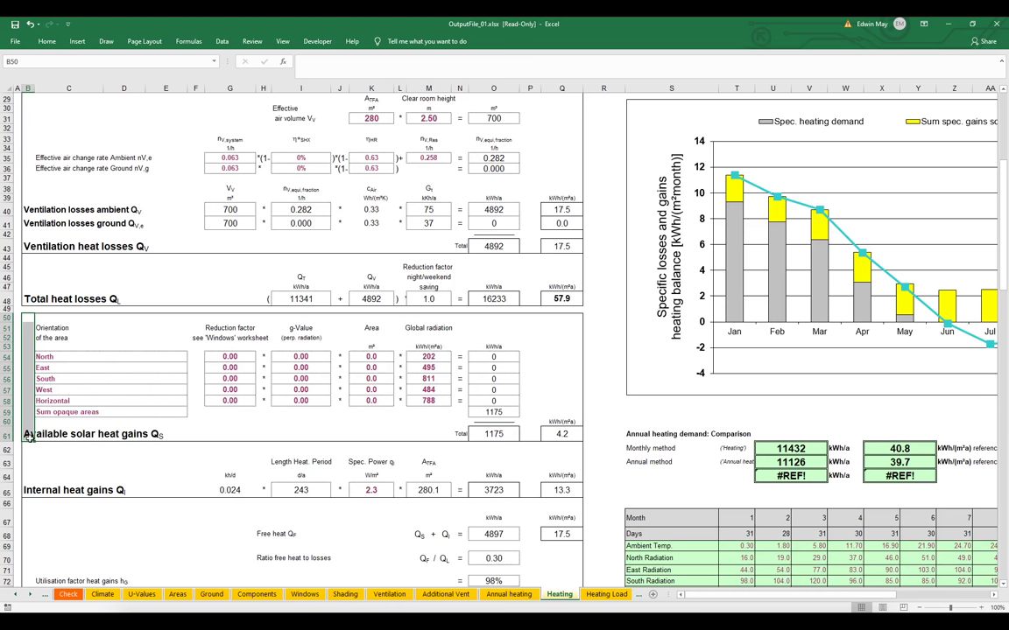
click(7, 412)
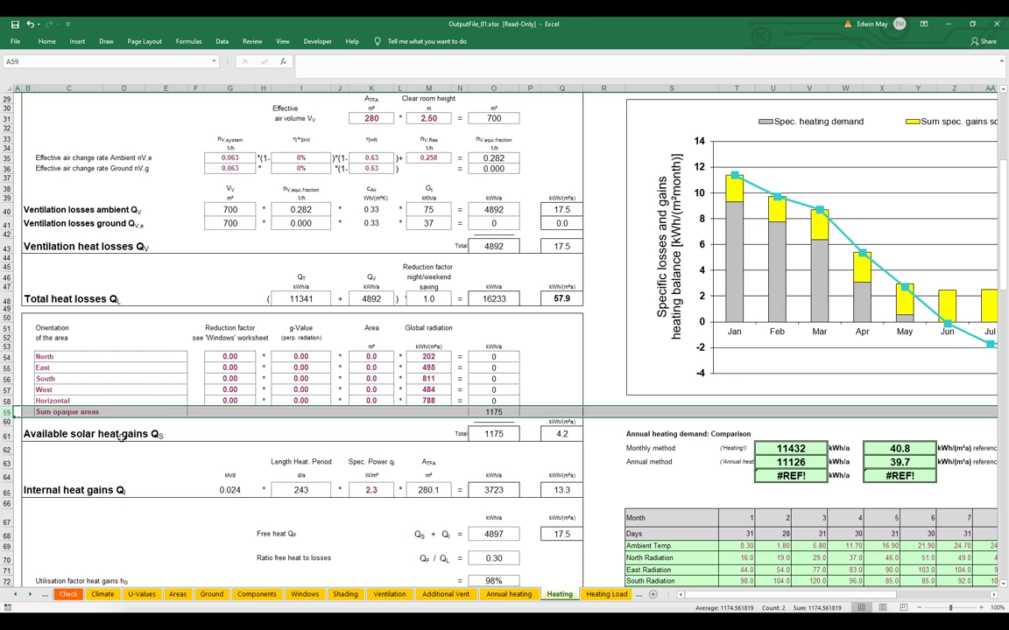
Step: Examine the losses and gains in the monthly-method energy balance chart at the end of the Heating worksheet
scroll(121, 438, down, 9)
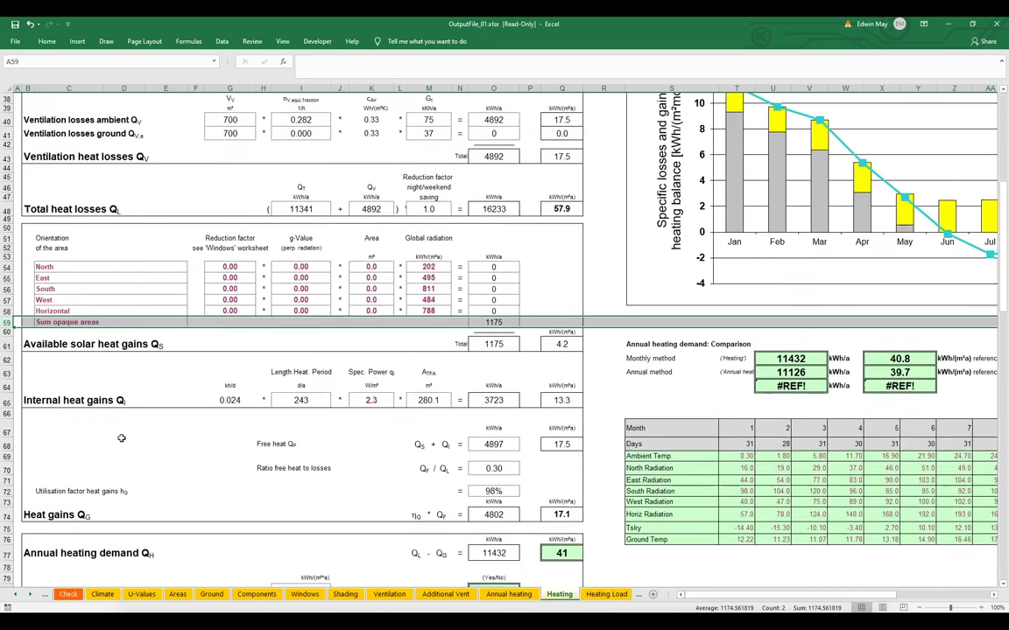
scroll(121, 439, down, 20)
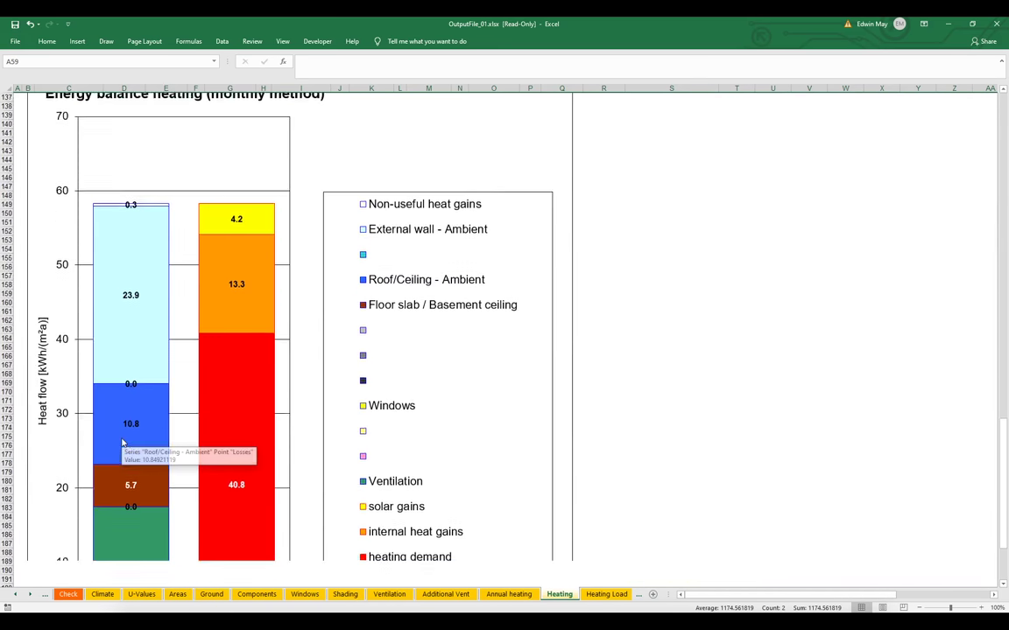
mouse_move(122, 442)
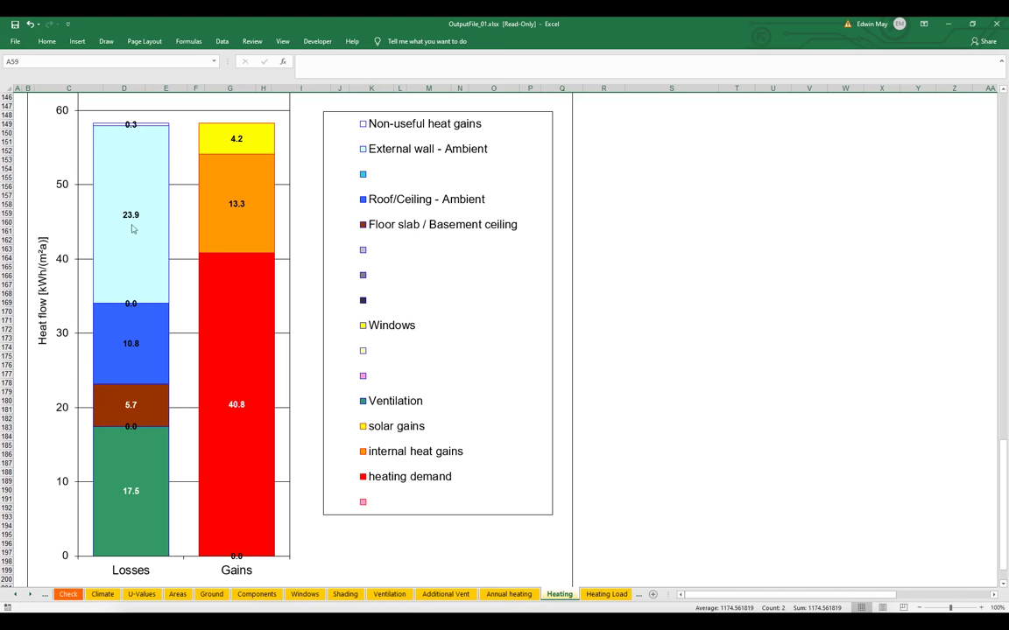
mouse_move(267, 144)
Step: Return to the Windows worksheet, shrink the workbook to a narrower window beside the canvas, and switch to Grasshopper
click(304, 594)
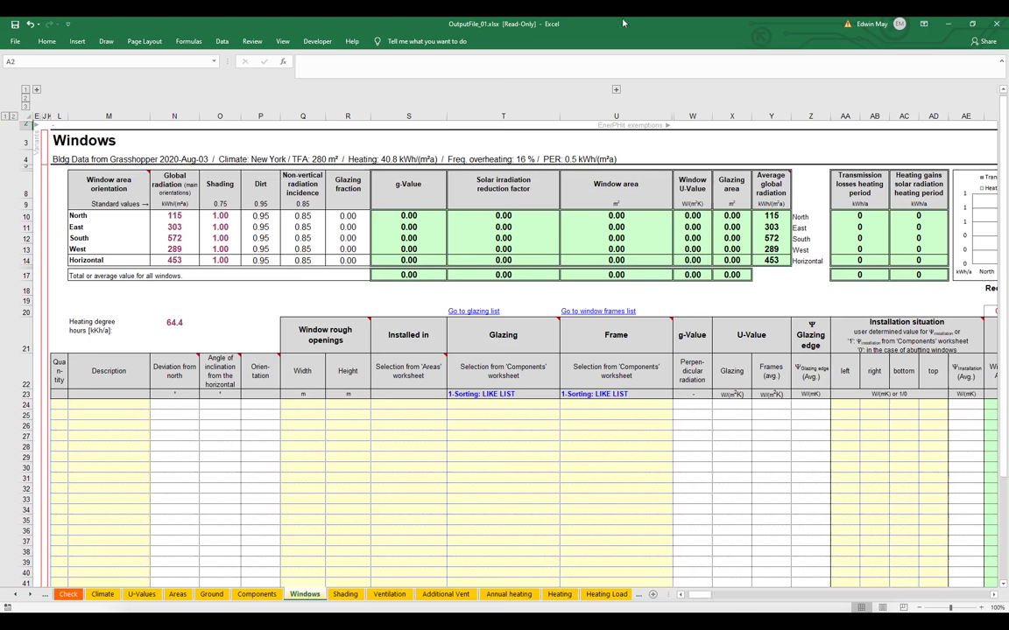
double_click(560, 19)
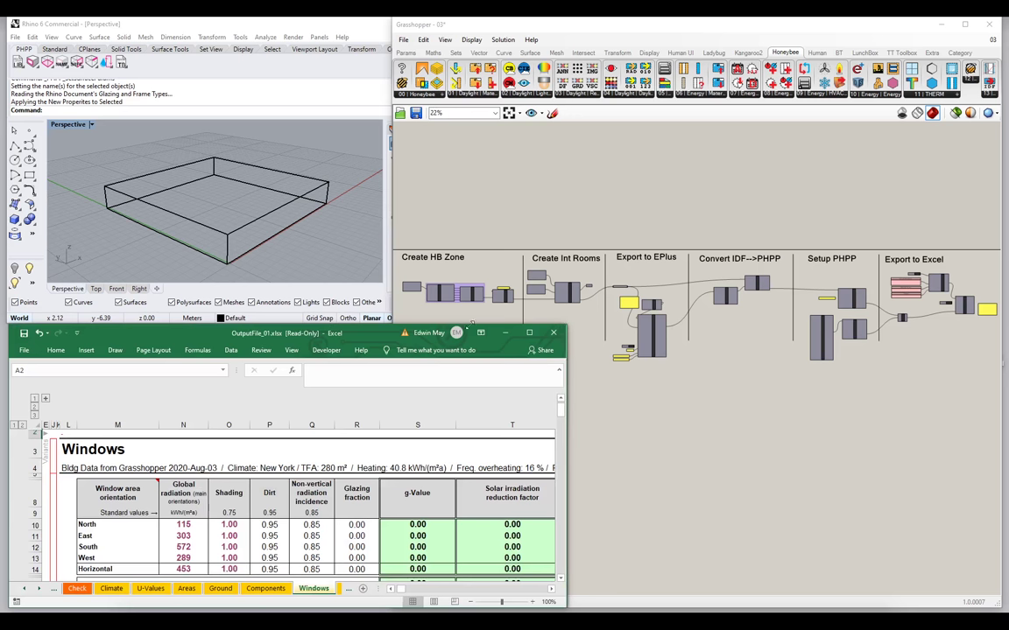
drag(566, 359, 462, 368)
click(575, 395)
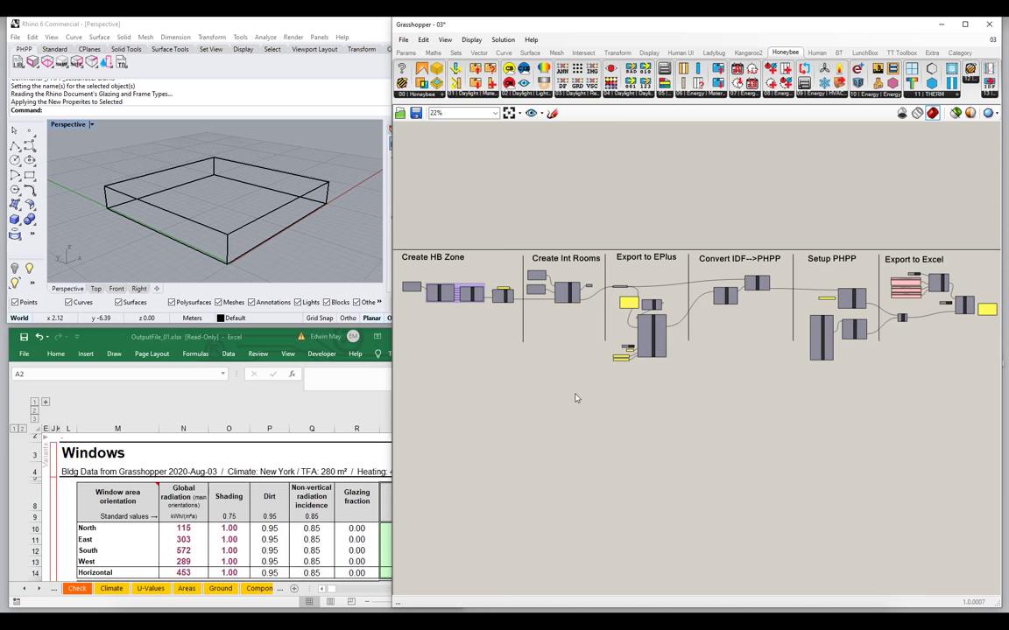
Step: Open up space between the Create HB Zone and Create Int Rooms sections and duplicate the dotted divider into it
alt+drag(518, 280, 604, 279)
scroll(556, 282, up, 3)
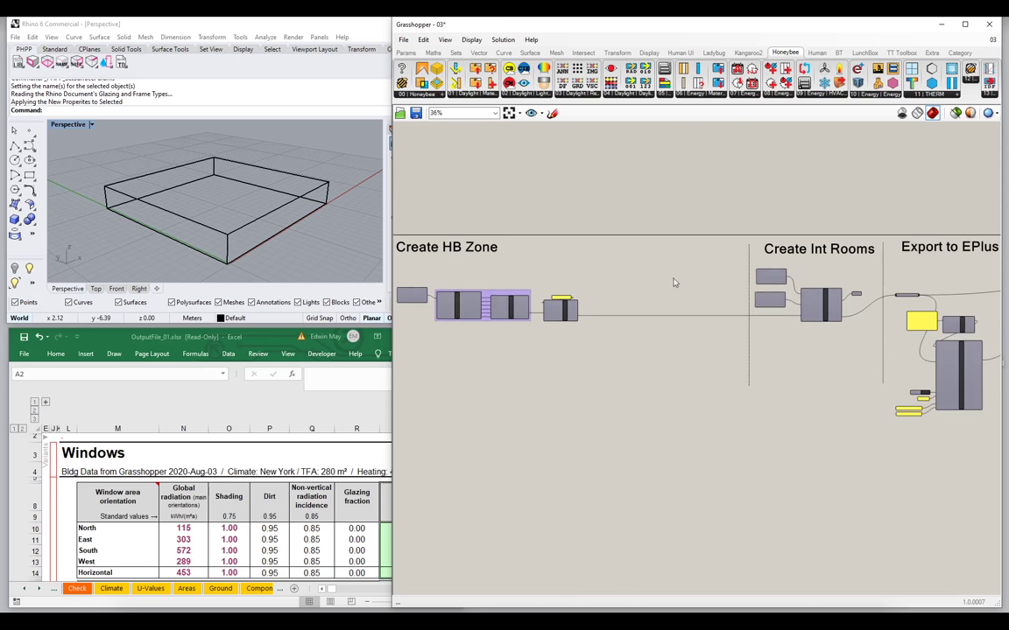
right_drag(674, 282, 705, 281)
alt+drag(777, 289, 618, 291)
Step: Copy the Create HB Zone heading into the new section, change its text to "Add Windows", and align it with the other headings
alt+drag(466, 250, 680, 254)
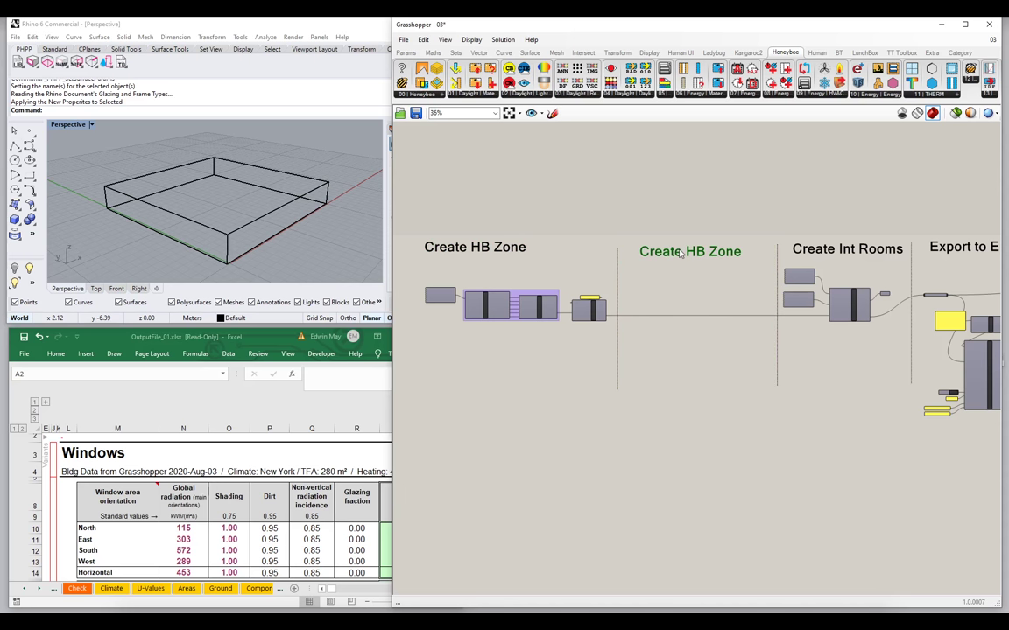
double_click(680, 253)
text(Add Winfo)
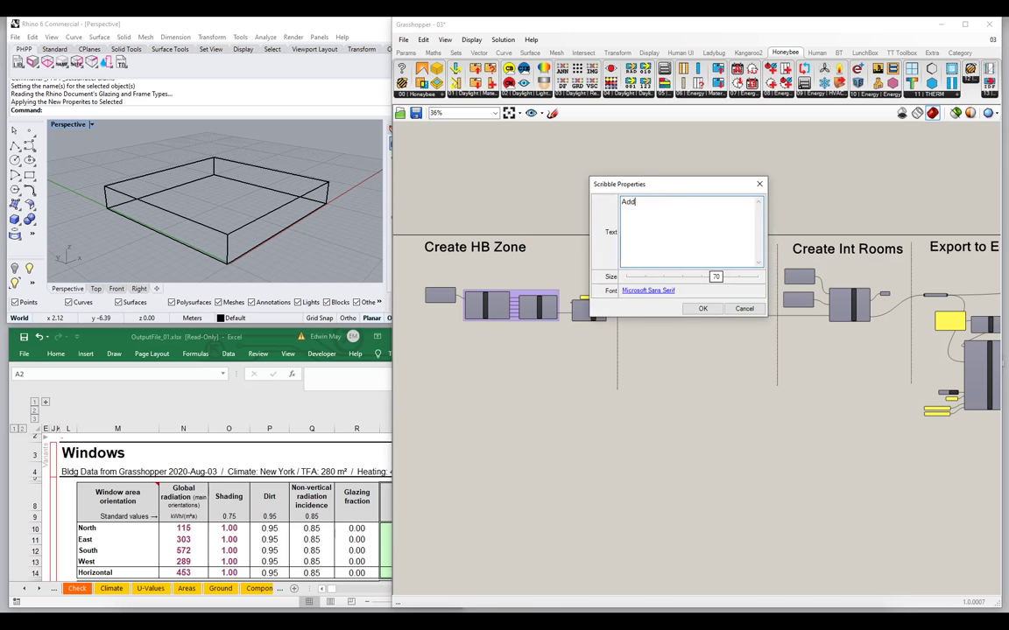
key(BackSpace)
key(BackSpace)
text(dows)
click(700, 308)
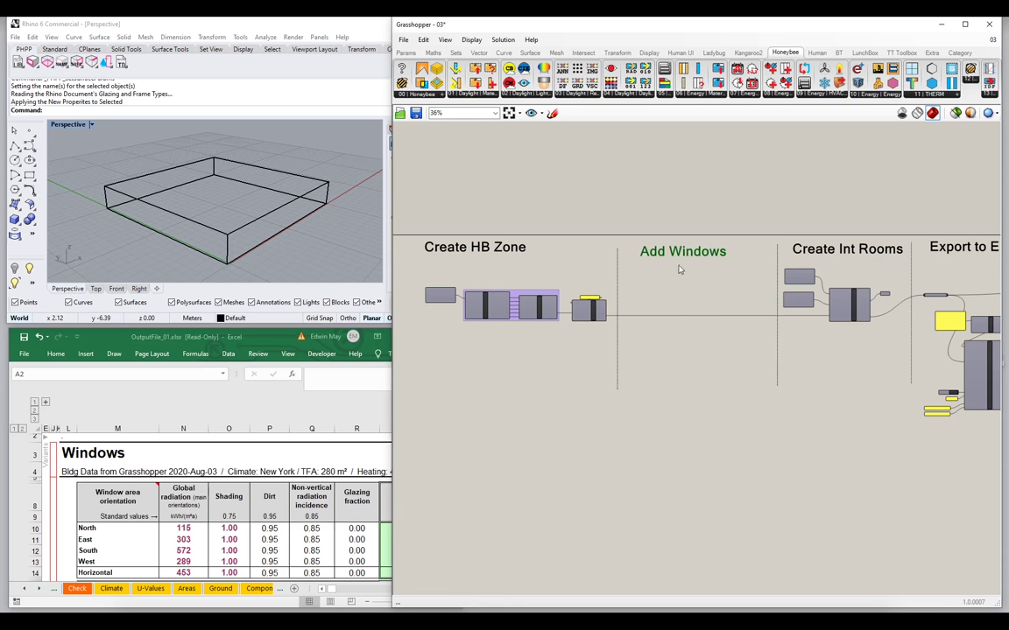
drag(657, 256, 652, 254)
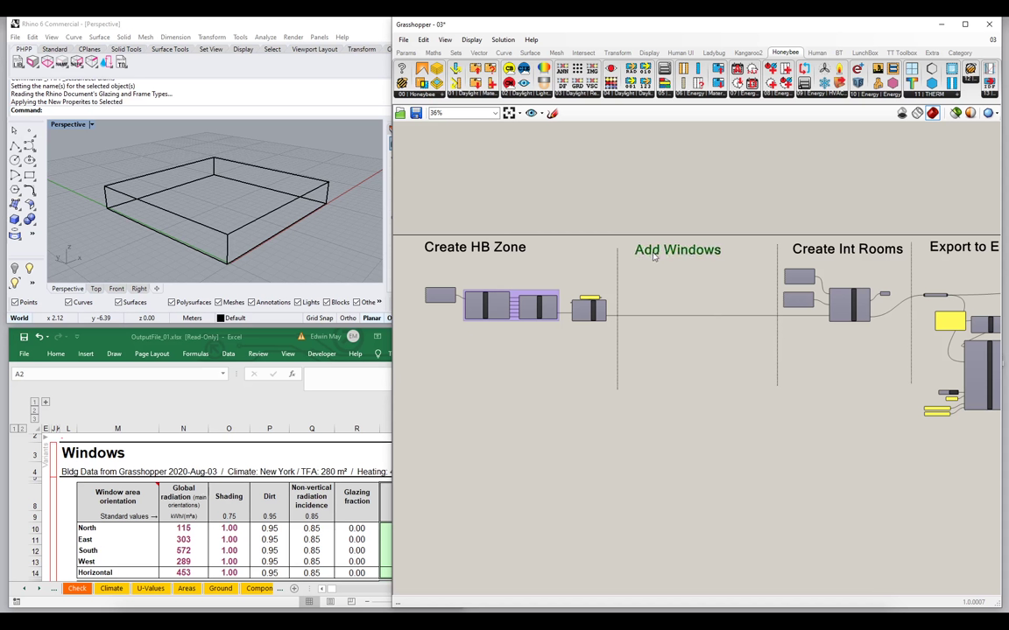
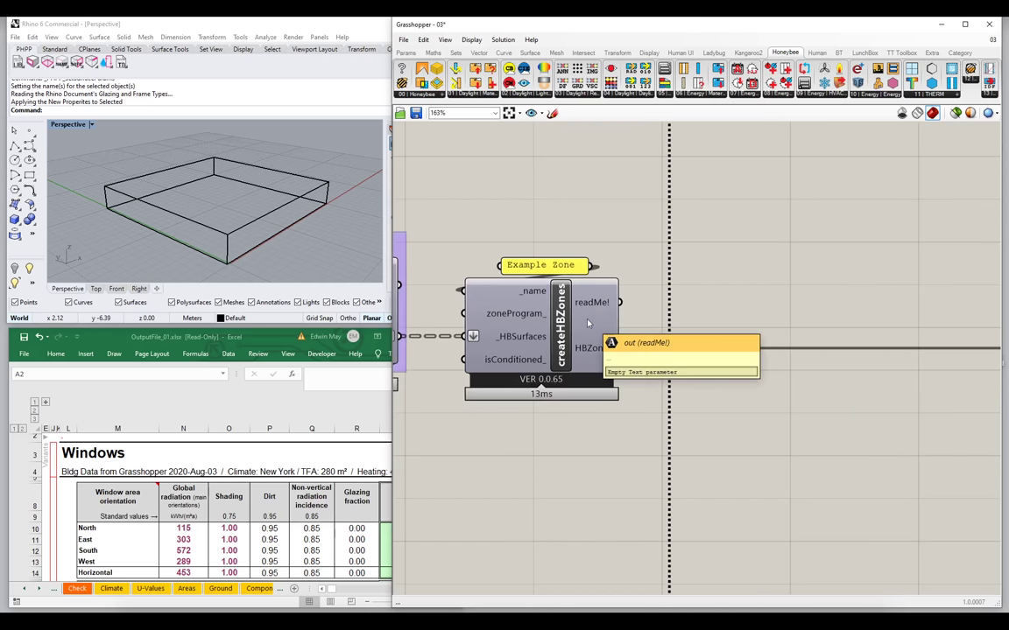
Step: Add a Panel fed by the HBZone output of createHBZones, enlarge it, and place it just past the divider
double_click(746, 272)
text(panel)
key(Return)
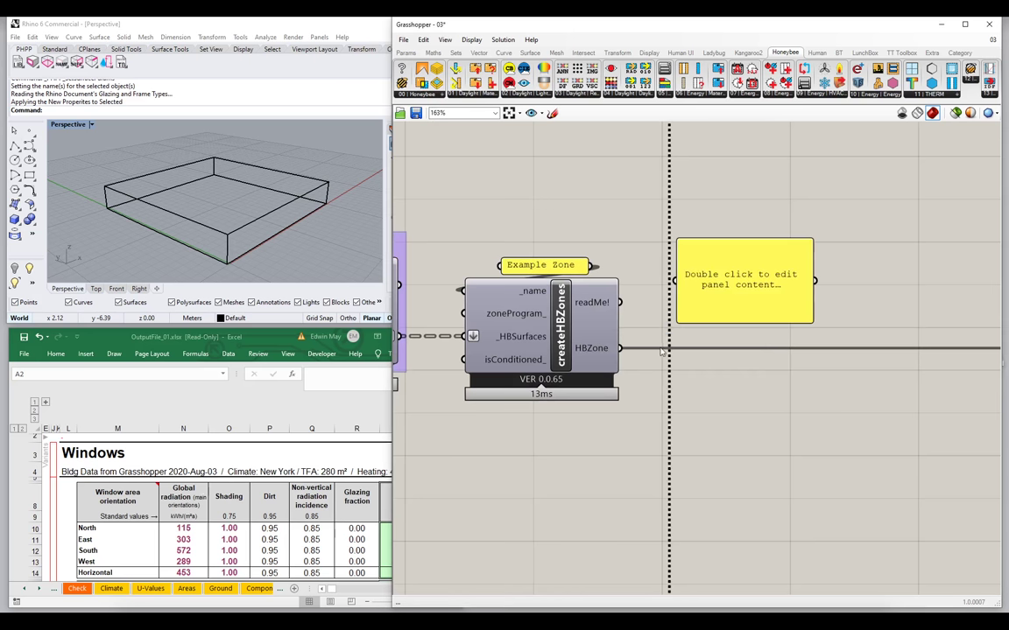
drag(620, 348, 786, 239)
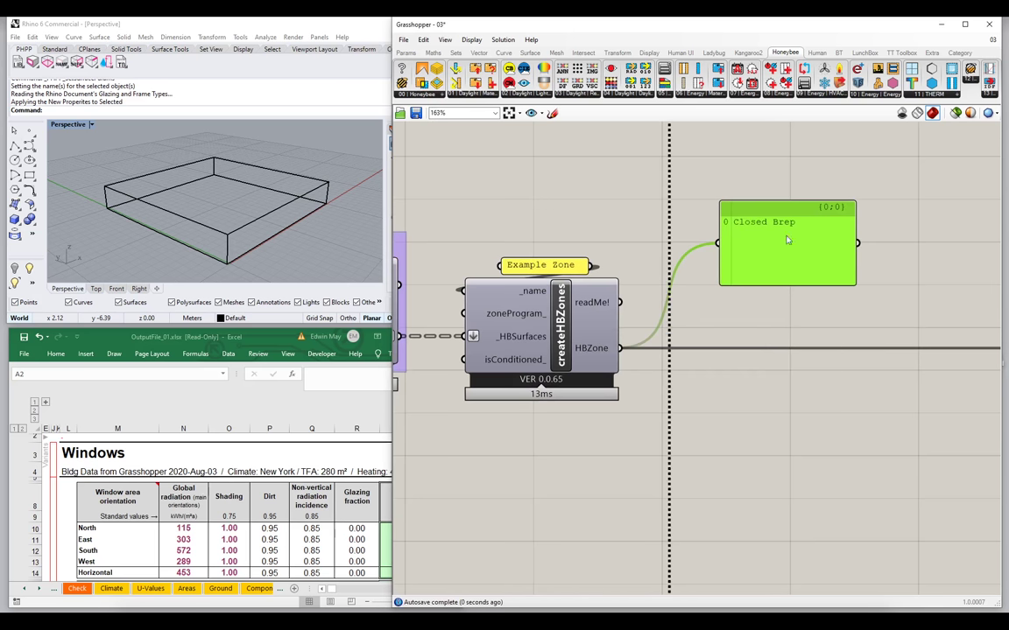
drag(854, 284, 935, 321)
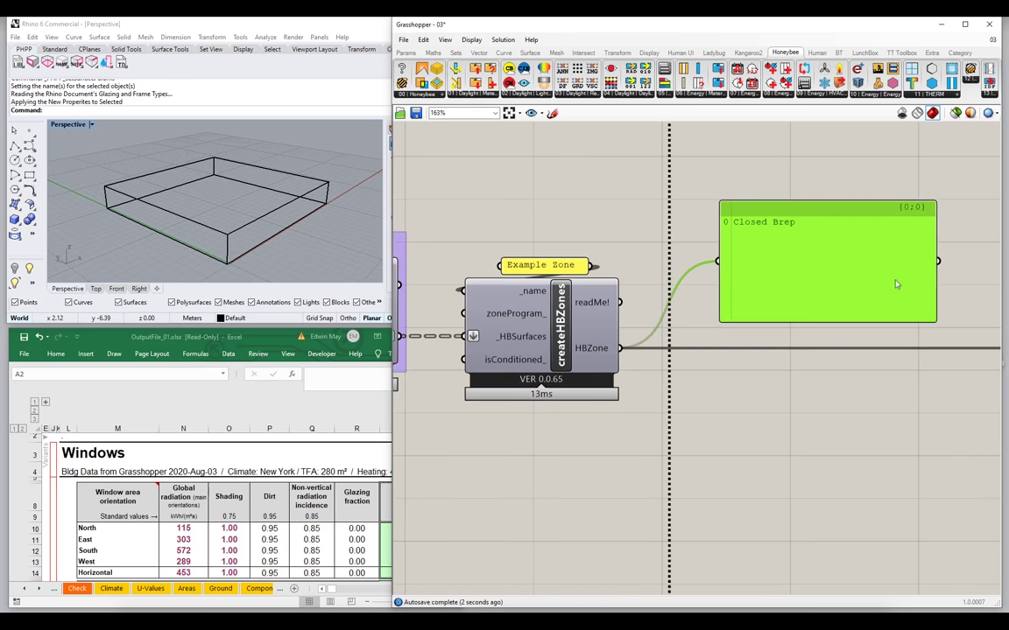
drag(896, 284, 842, 254)
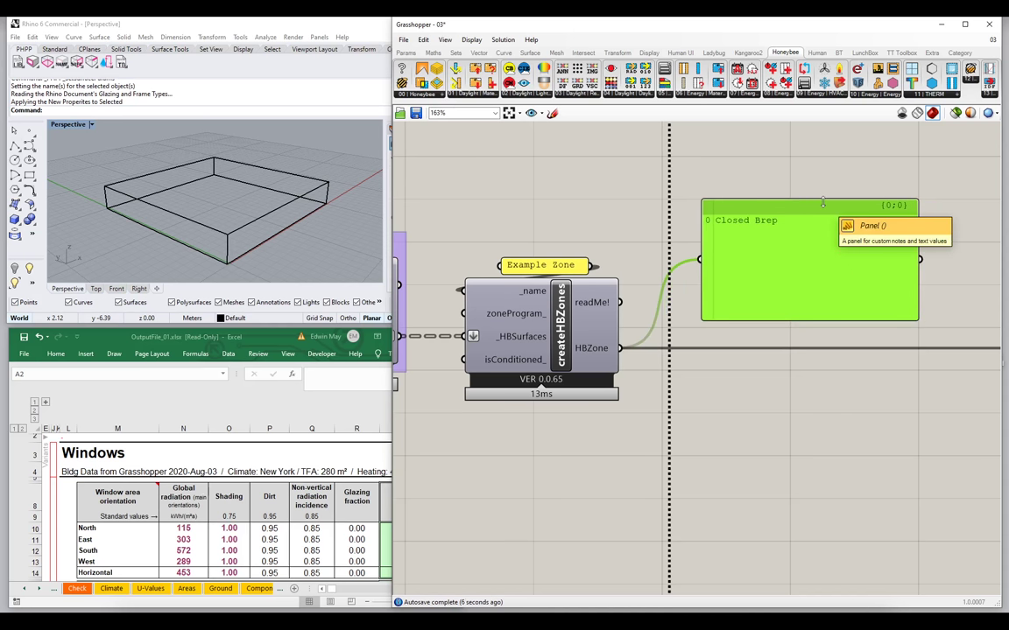
Step: Place a Honeybee_addHBGlz component below the panel in the Add Windows section
click(438, 96)
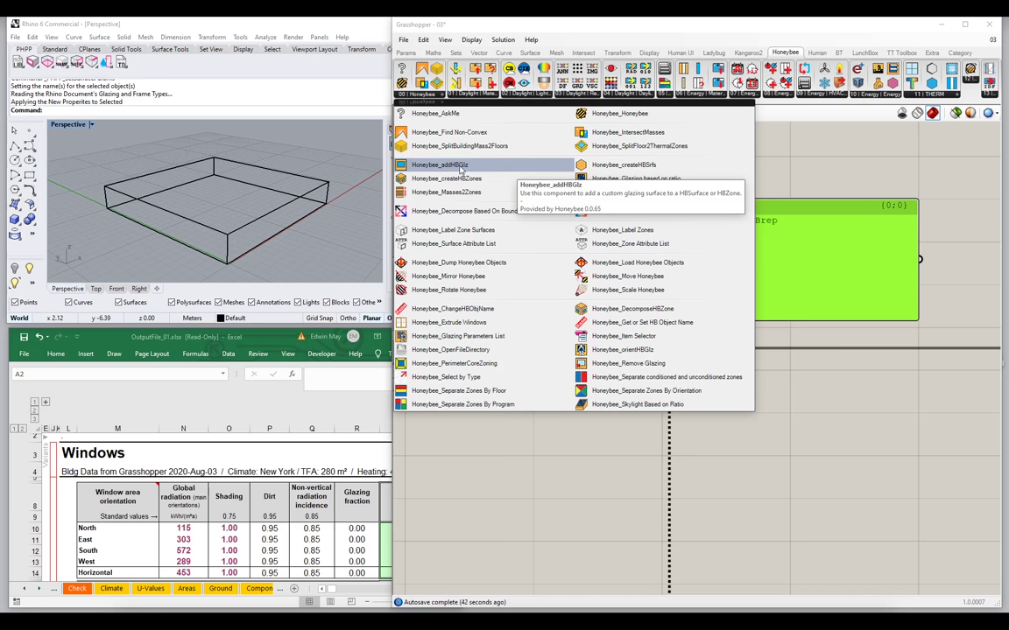
click(460, 166)
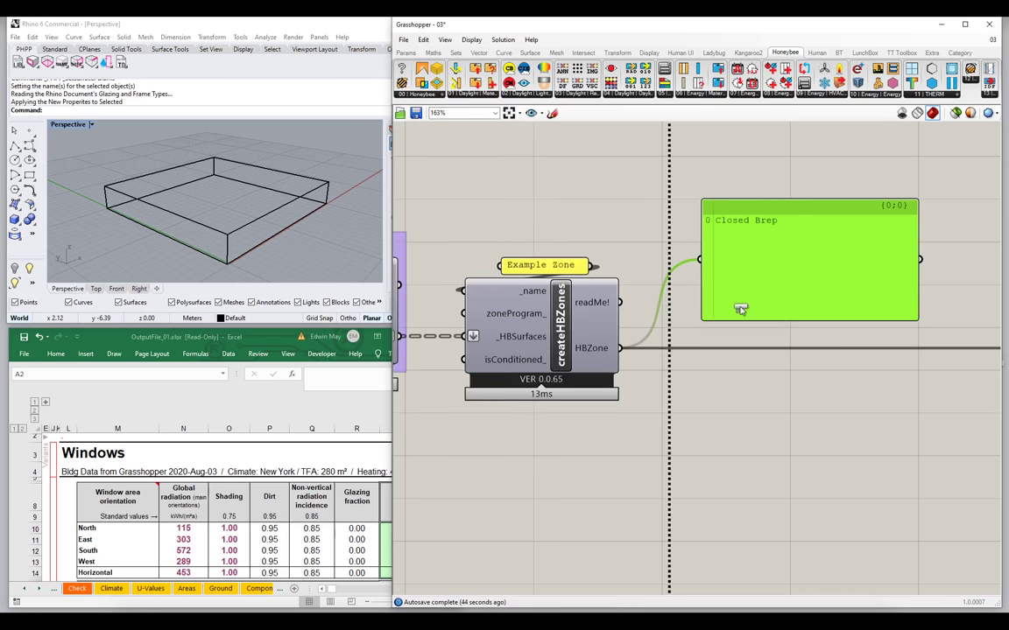
click(846, 415)
right_drag(846, 415, 504, 382)
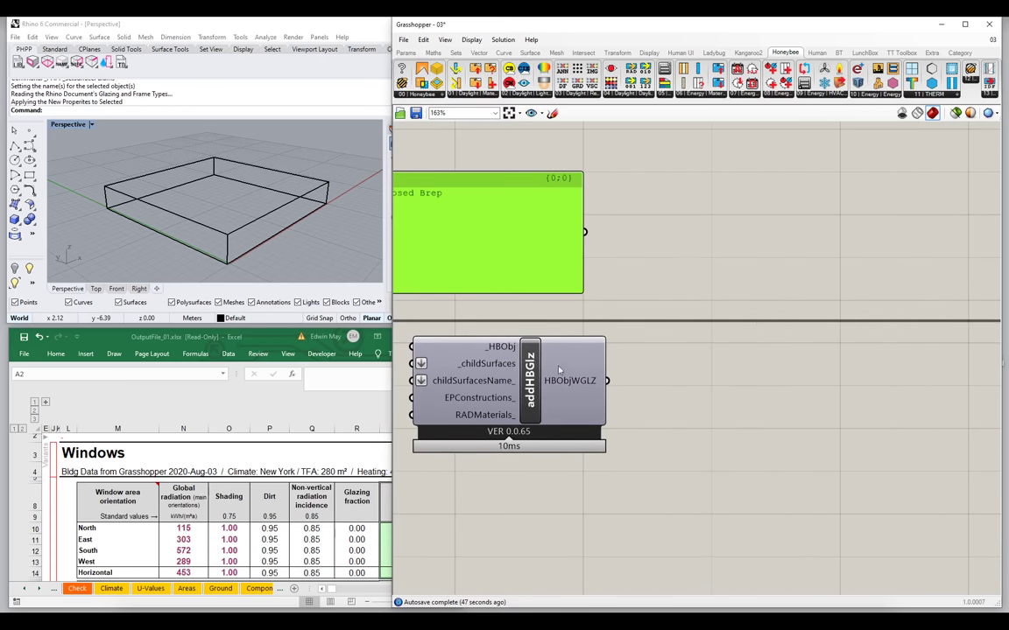
scroll(569, 377, down, 3)
right_drag(567, 362, 799, 375)
scroll(706, 362, up, 3)
drag(798, 374, 835, 380)
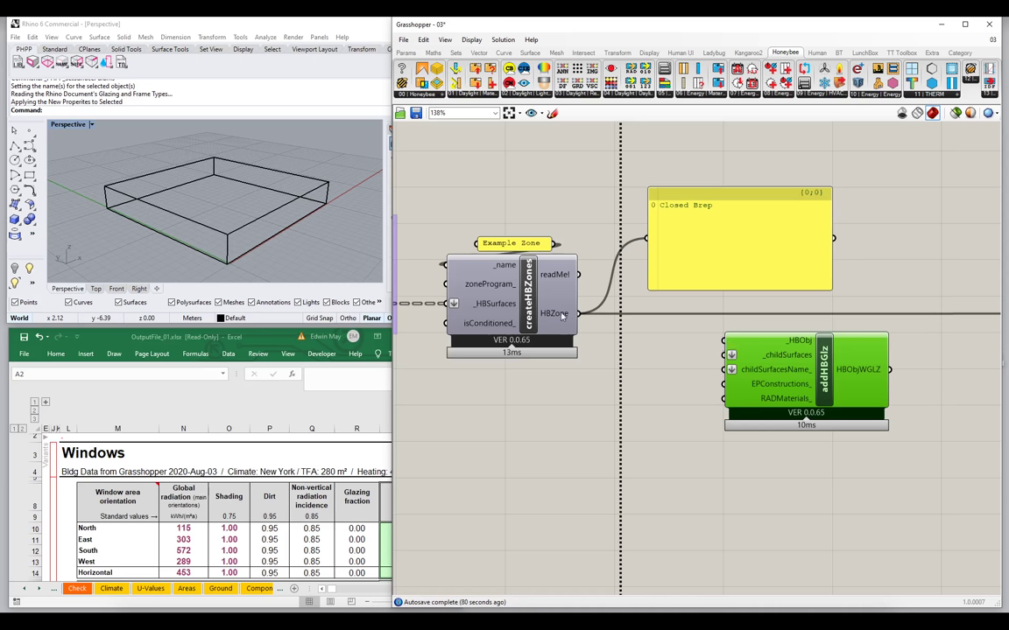
Step: Connect the HBZone output to the _HBObj input of addHBGlz and move the component further from createHBZones
drag(577, 314, 734, 349)
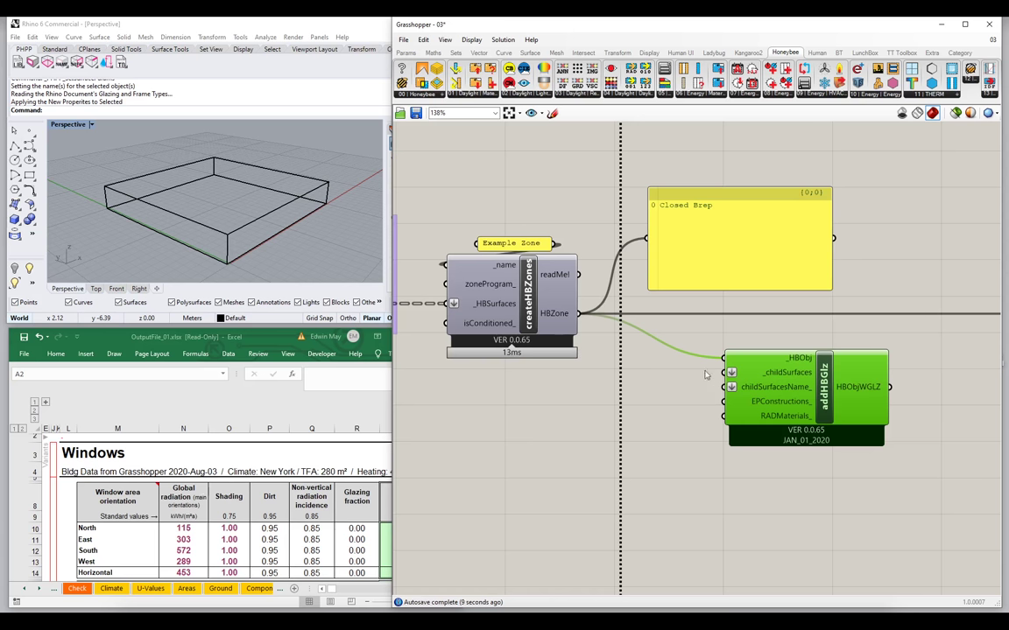
drag(784, 389, 863, 390)
right_drag(863, 390, 780, 379)
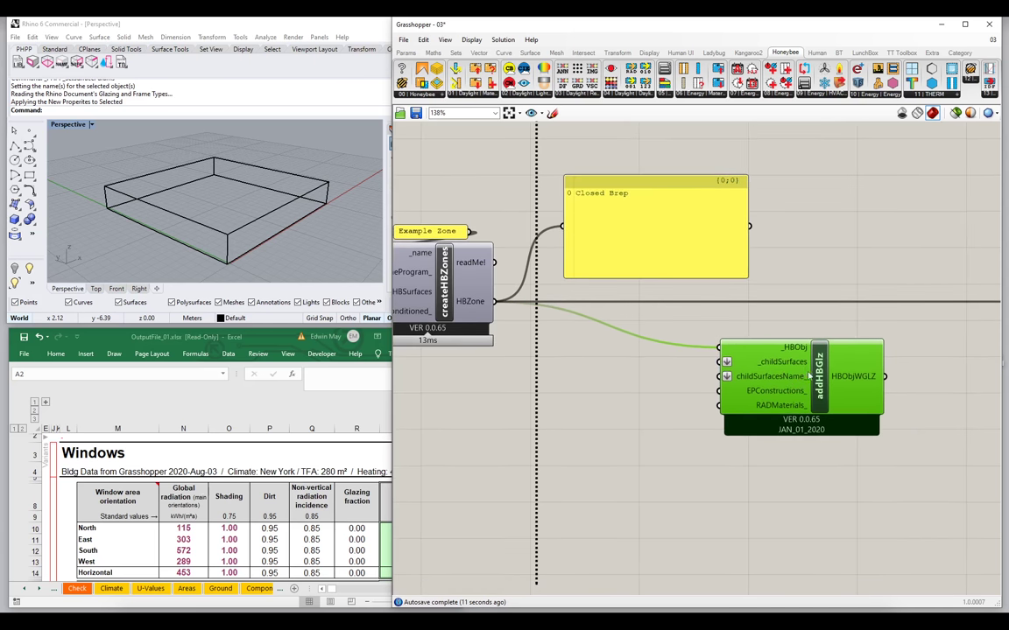
Step: Attach a Panel to the HBObjWGLZ output of addHBGlz and delete the panel fed by the HBZone output
click(905, 375)
key(ctrl+v)
drag(788, 375, 897, 375)
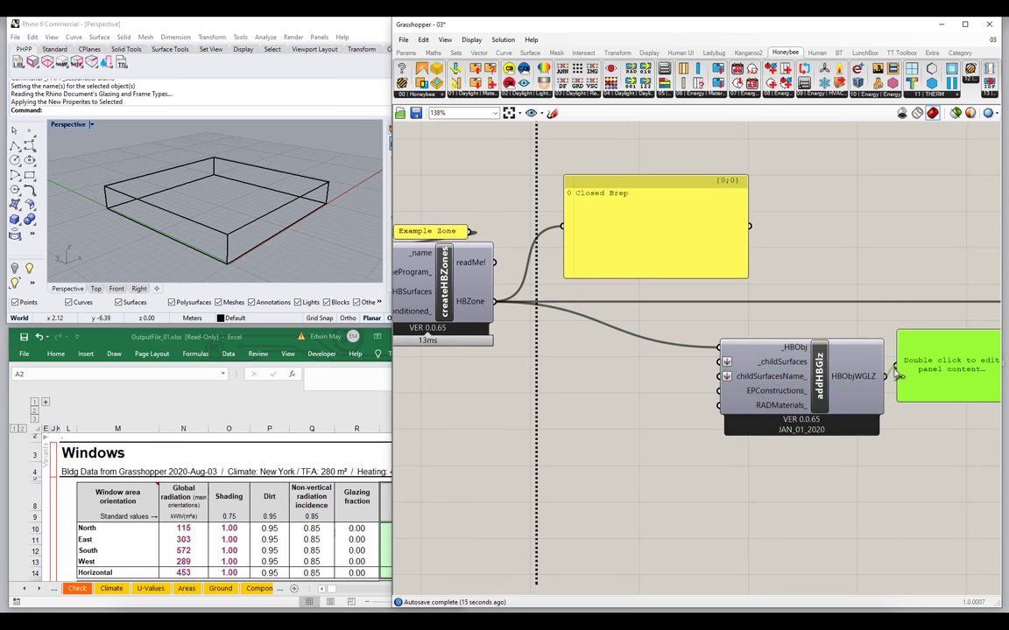
right_drag(898, 375, 826, 363)
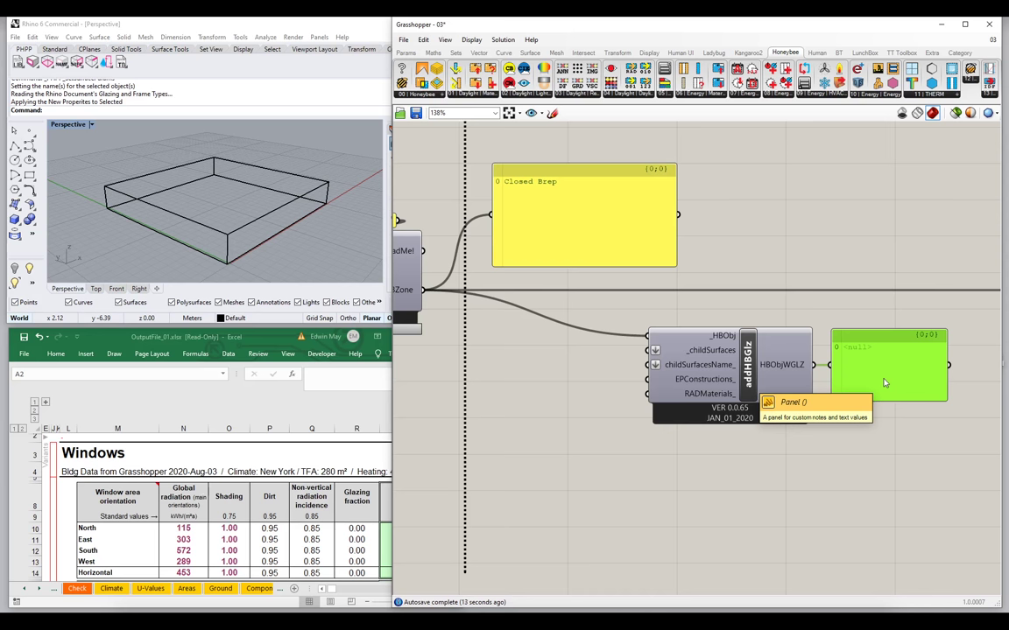
click(615, 219)
key(Delete)
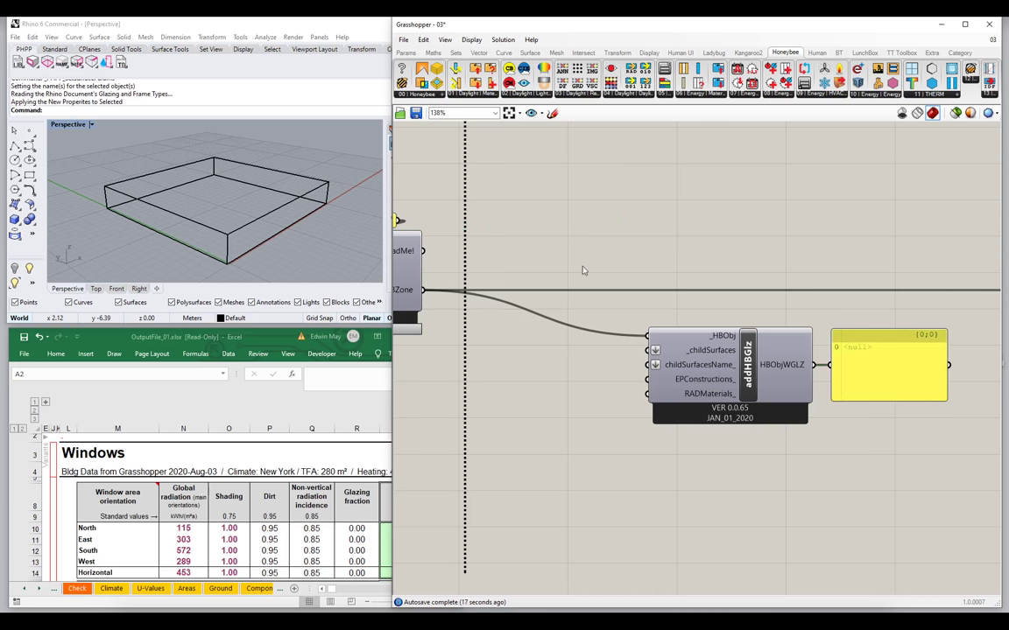
Step: Narrow the Grasshopper window, widen the Excel window beside it, and show Rhino's layer list
click(282, 275)
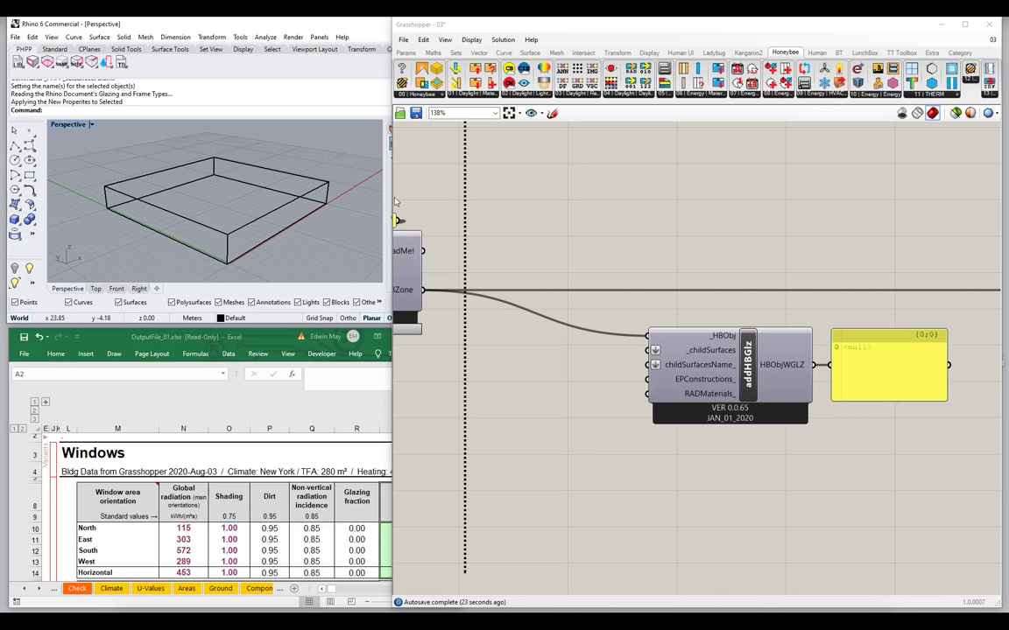
drag(392, 175, 560, 184)
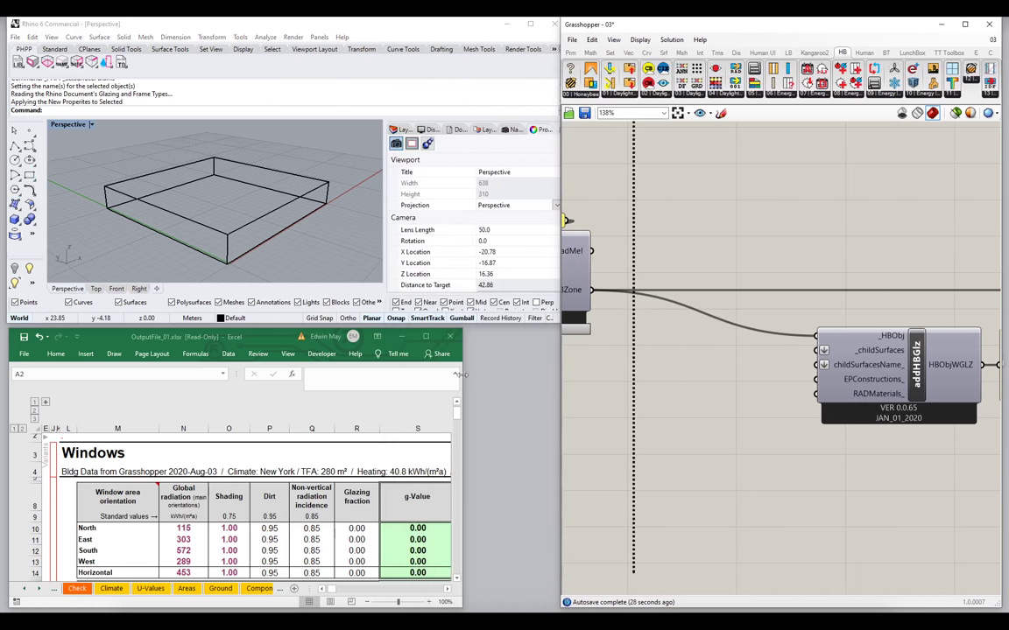
click(531, 607)
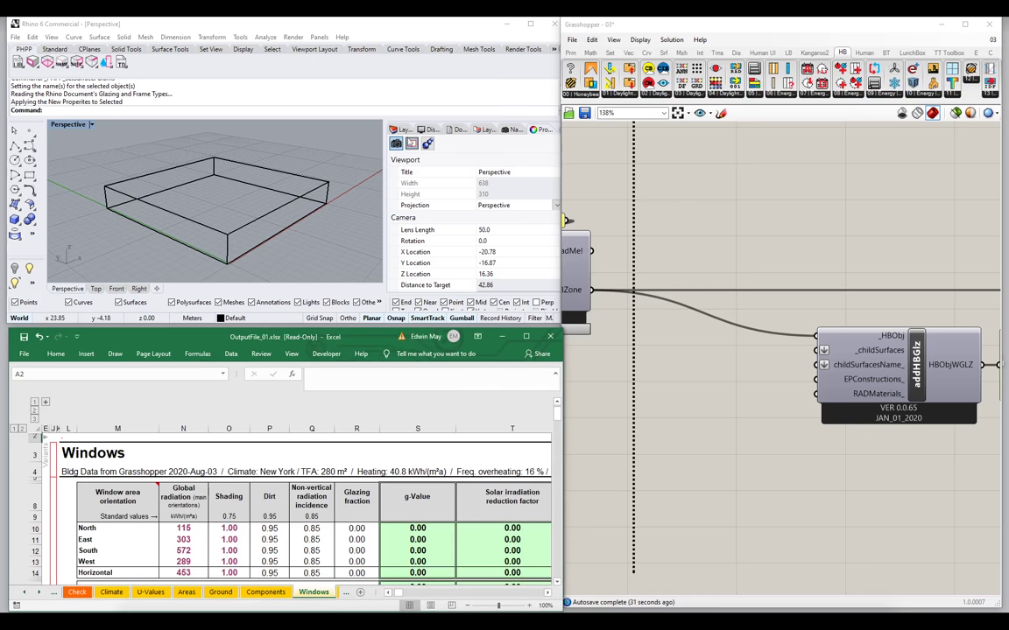
click(399, 130)
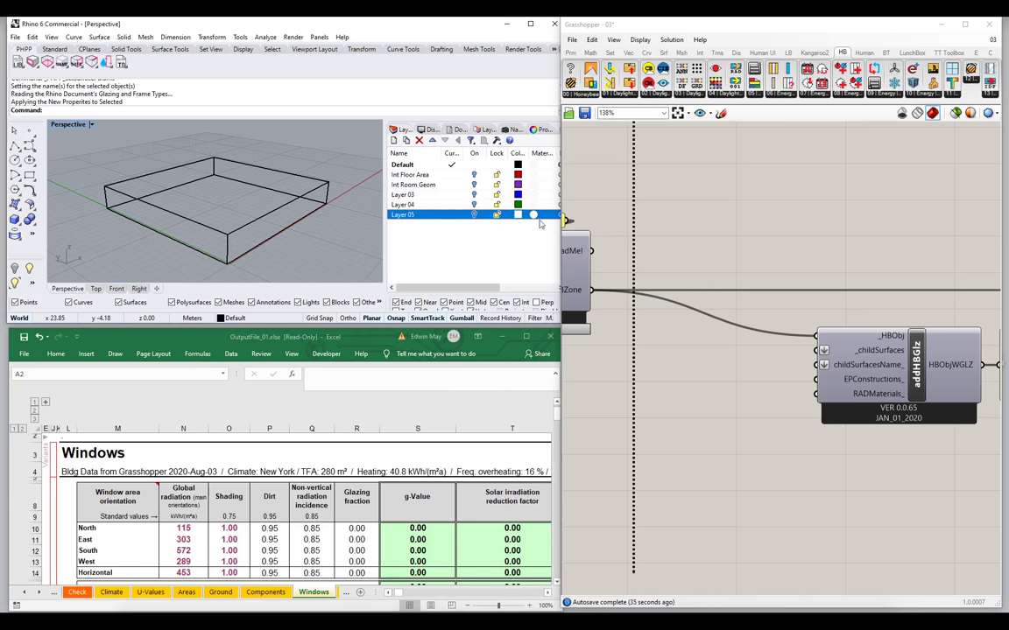
Step: Create a new Rhino layer named "Windows" directly below Default and make it current
click(571, 219)
scroll(690, 254, down, 4)
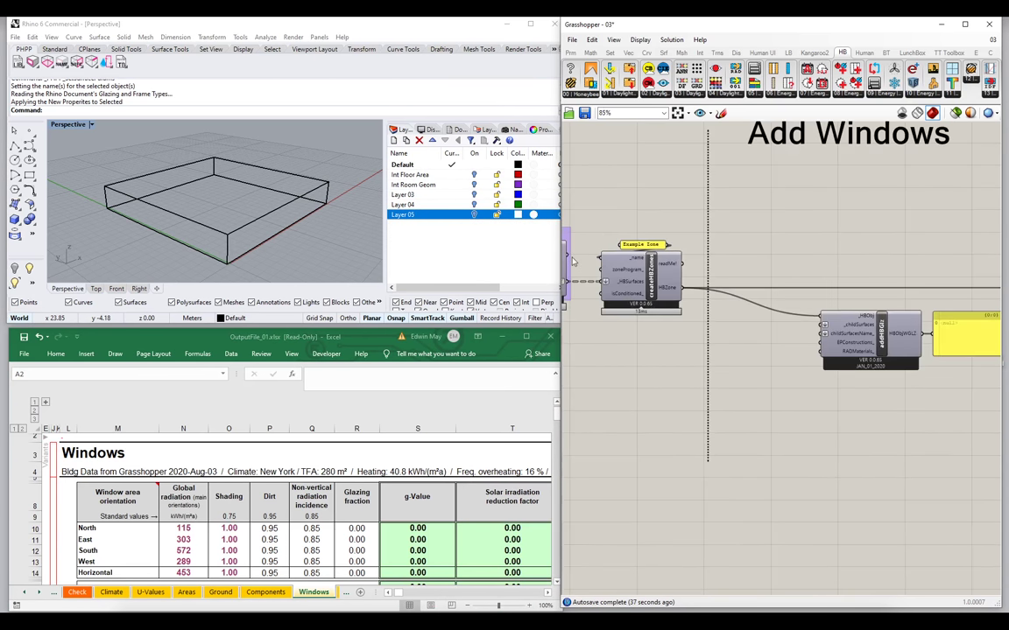
right_drag(690, 256, 770, 256)
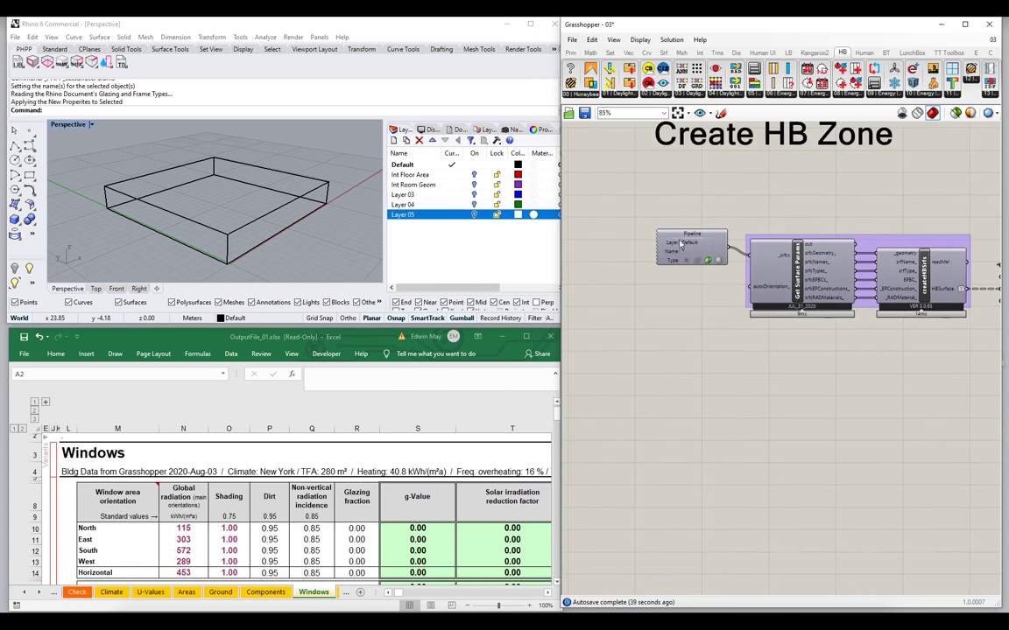
scroll(704, 242, up, 4)
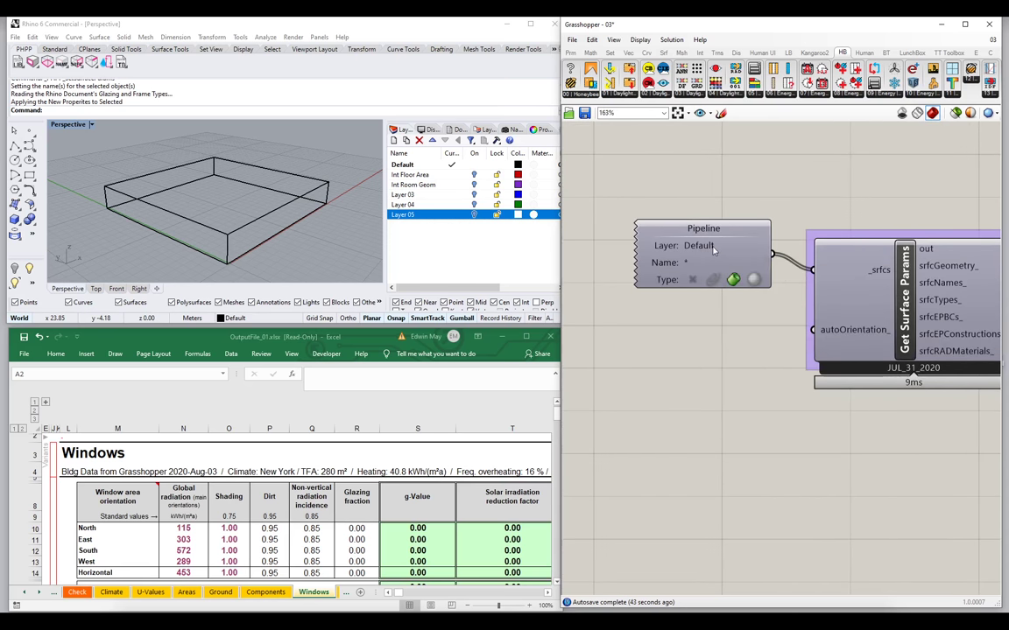
click(401, 164)
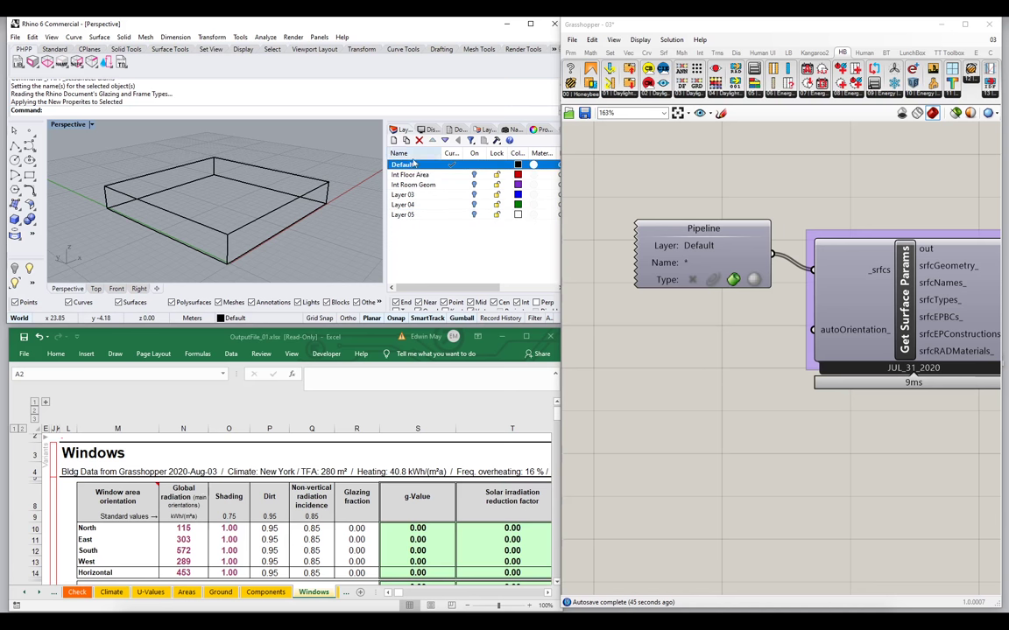
click(394, 142)
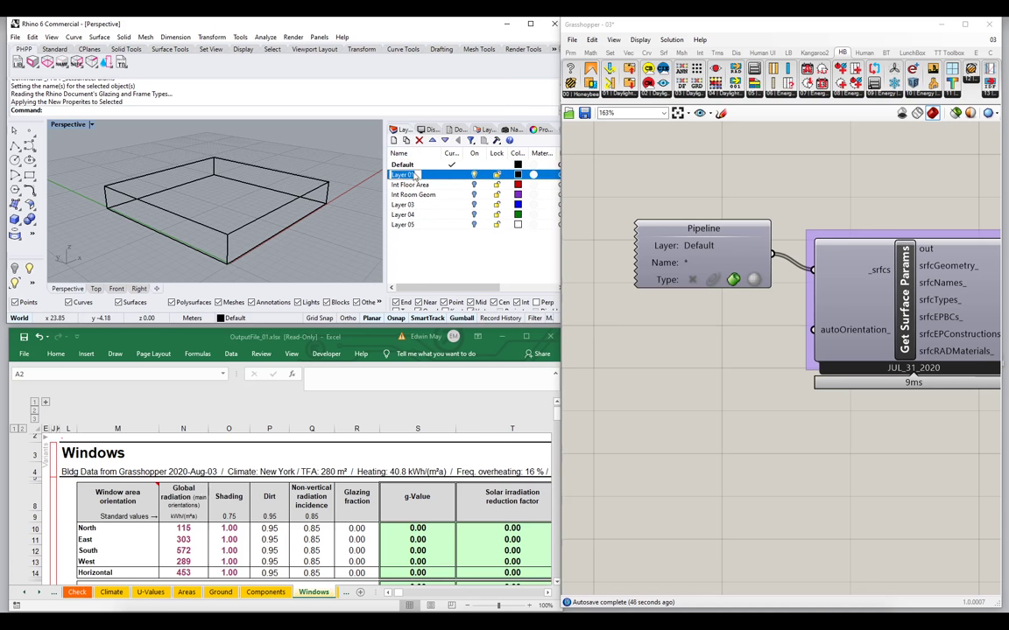
text(Windows)
key(Return)
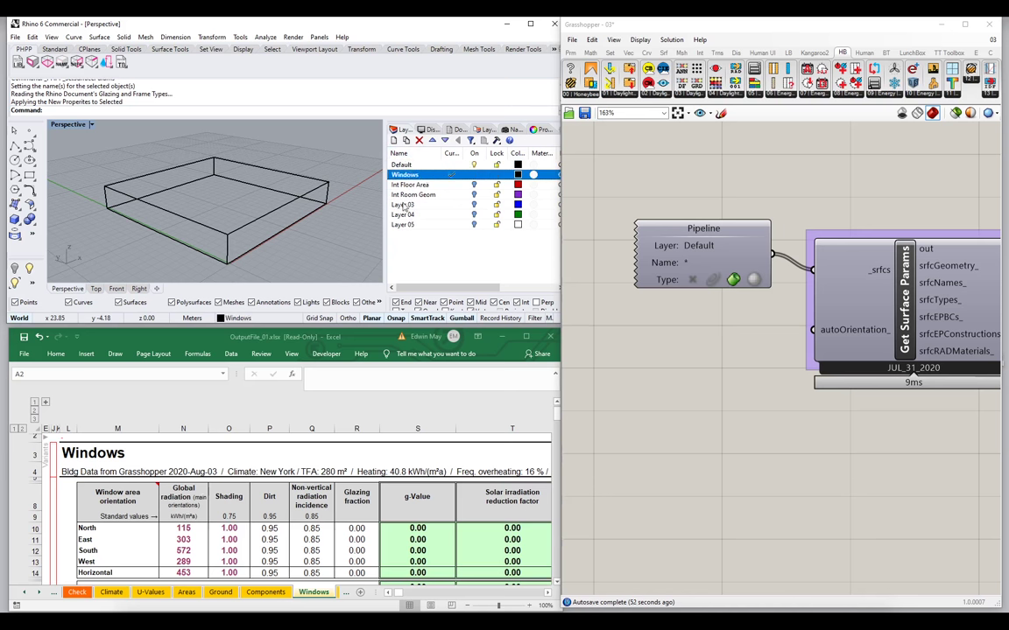
double_click(412, 175)
Step: Delete the unused layers Layer 03, Layer 04 and Layer 05
click(403, 203)
shift+click(404, 225)
key(Delete)
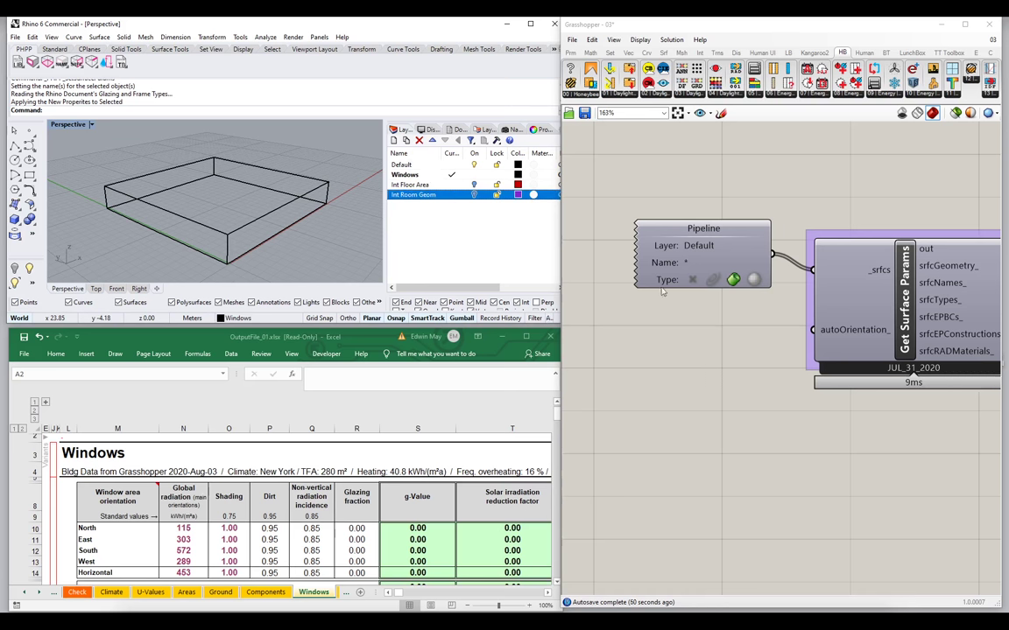
Step: Rename the Default layer to "Opaque Env" and copy the new name for reuse
click(399, 164)
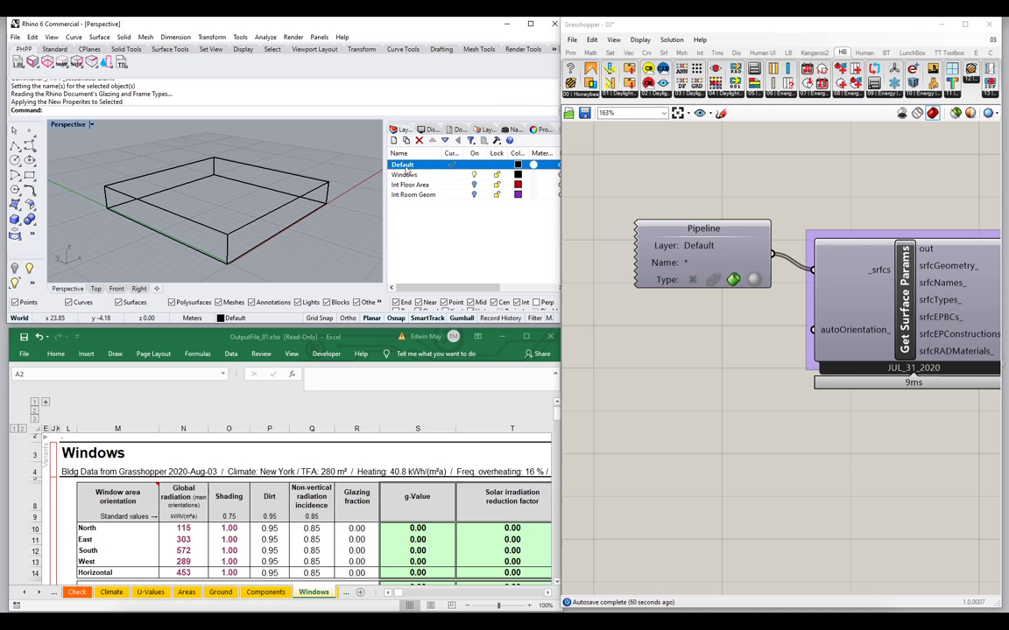
click(398, 165)
text(Geom)
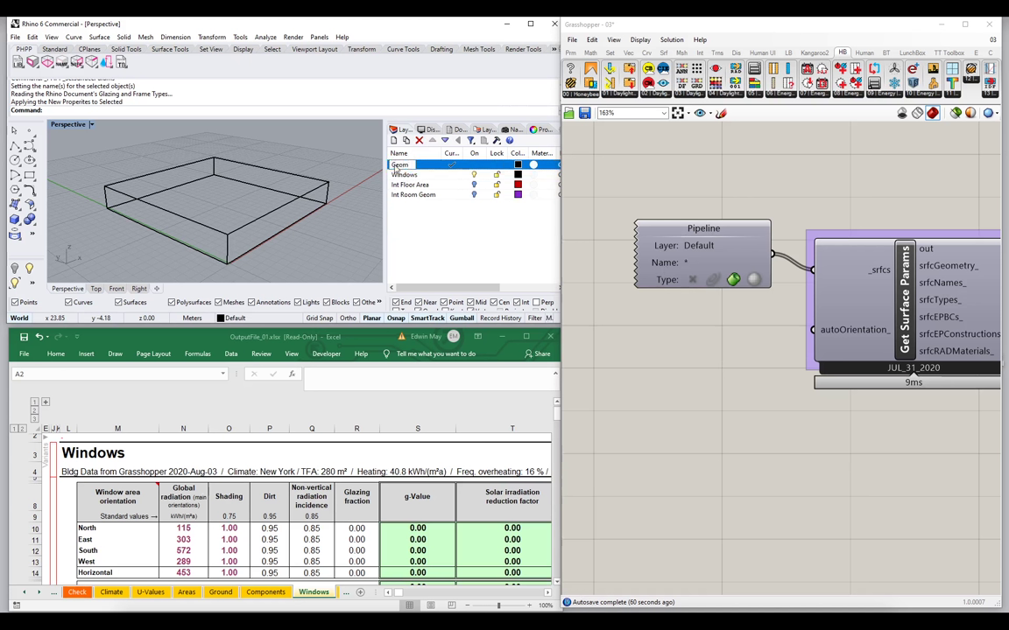
key(BackSpace)
text(aque Env)
key(ctrl+a)
key(ctrl+c)
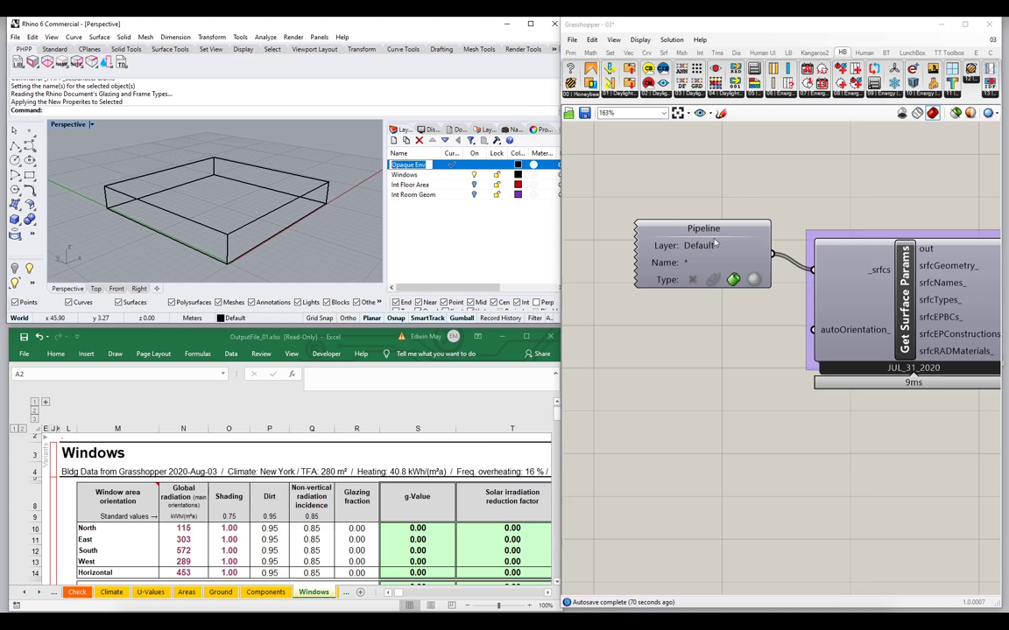
click(632, 225)
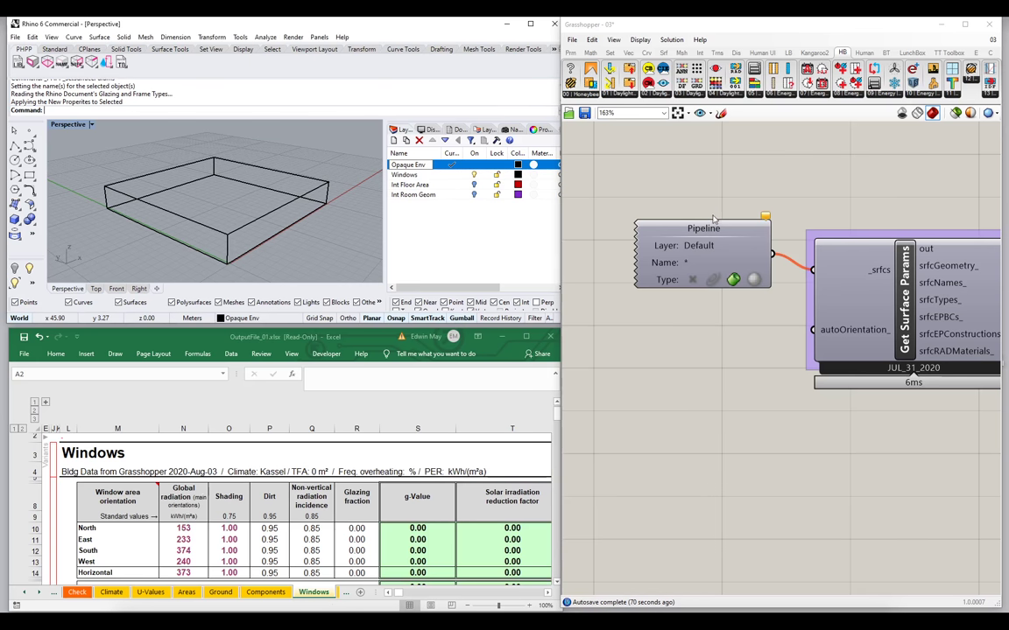
Step: Set the layer filter of the Pipeline feeding Get Surface Params to "Opaque Env"
double_click(699, 245)
key(ctrl+v)
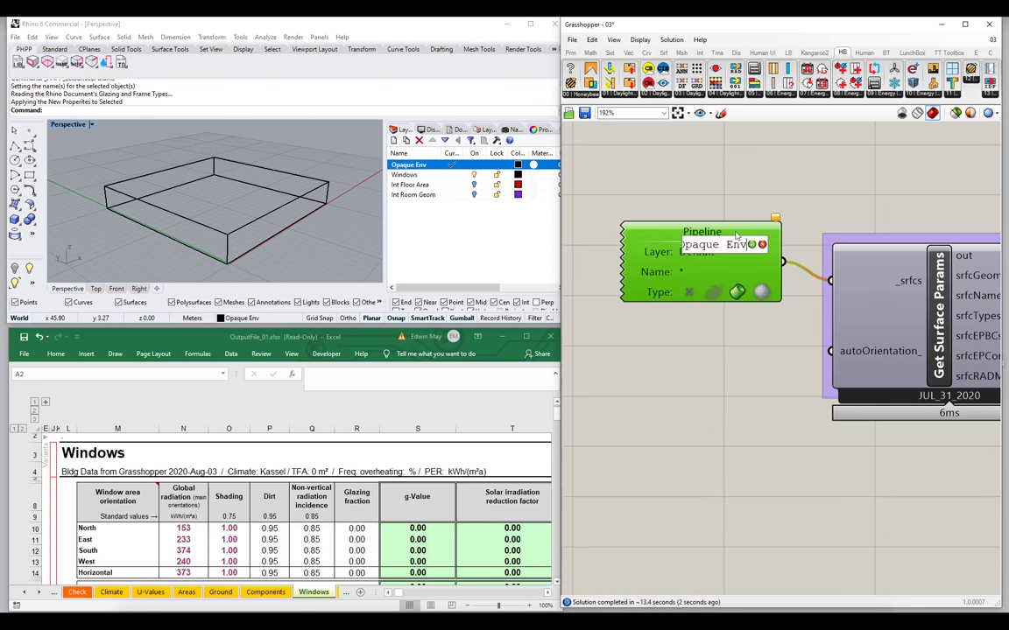
click(751, 245)
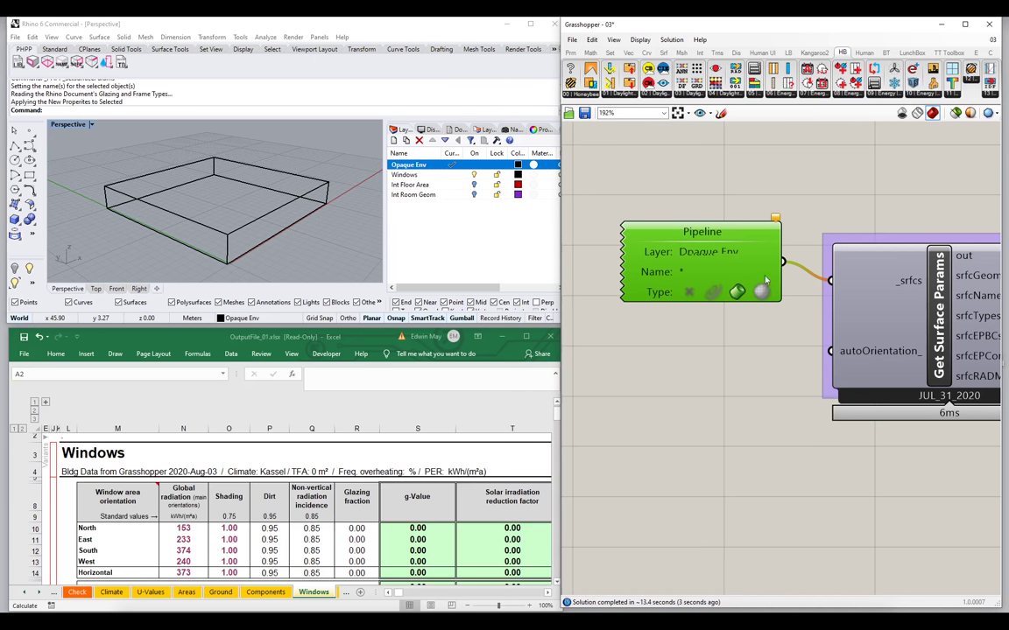
click(758, 357)
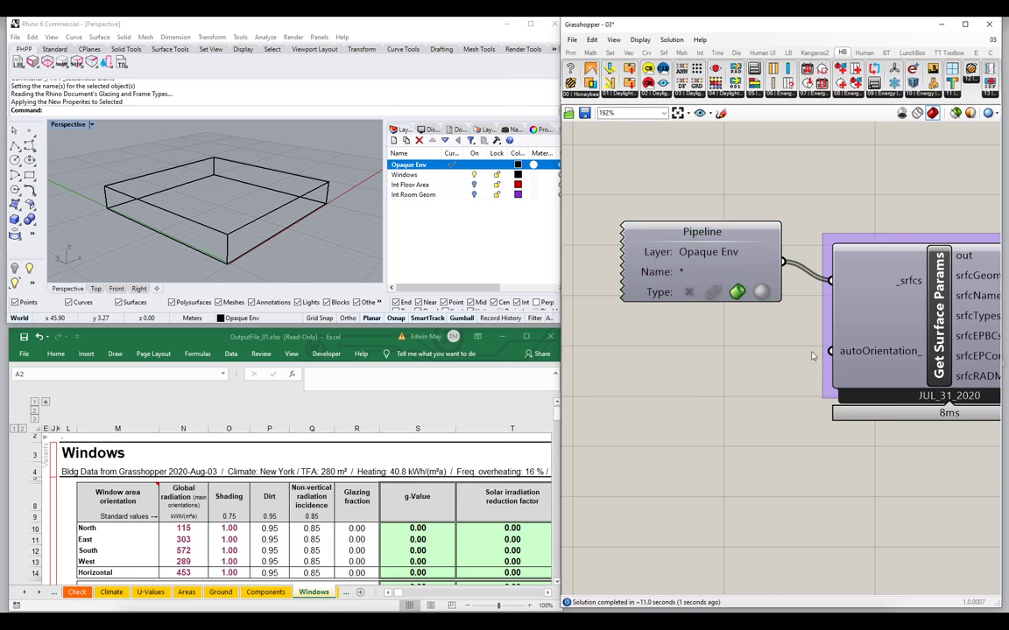
Step: Make the Windows layer the current layer in Rhino
scroll(812, 356, down, 4)
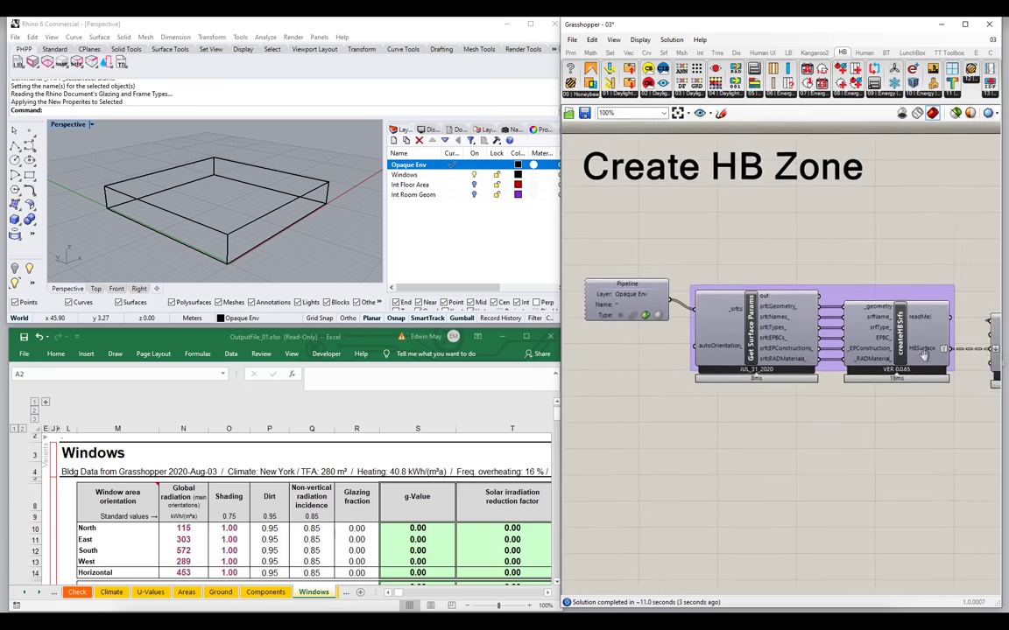
right_drag(923, 352, 672, 348)
scroll(786, 337, up, 1)
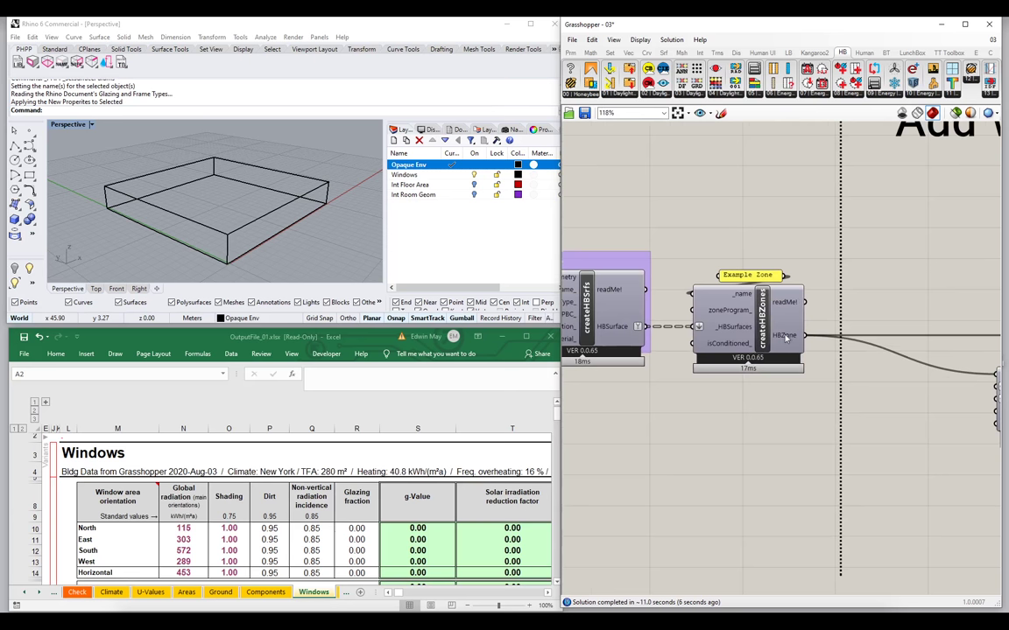
mouse_move(785, 337)
click(406, 174)
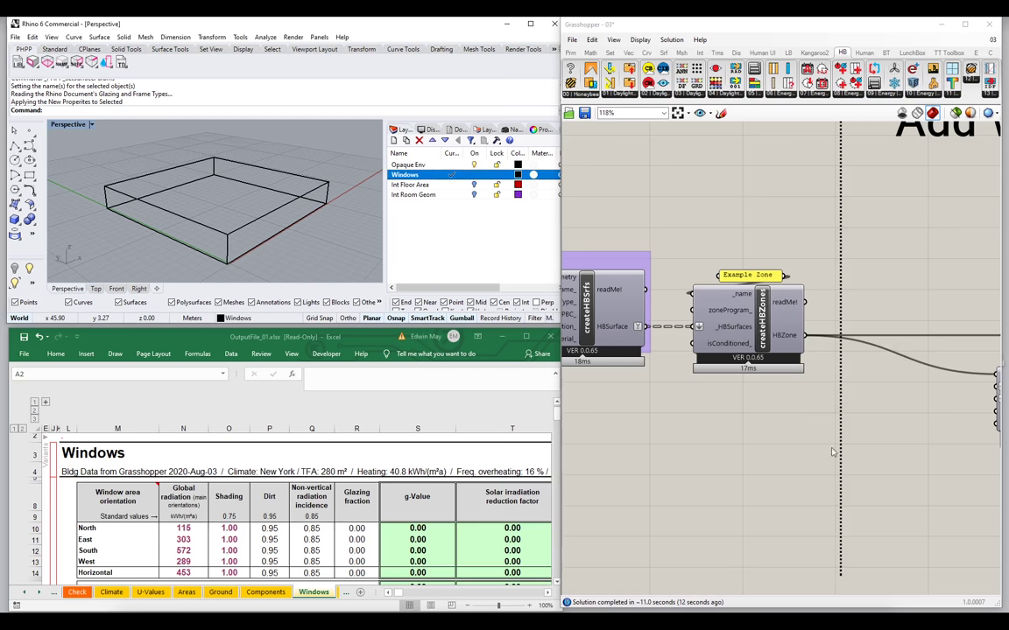
Step: Move addHBGlz and its output panel together farther from the divider to free space for input components
right_drag(749, 404, 637, 395)
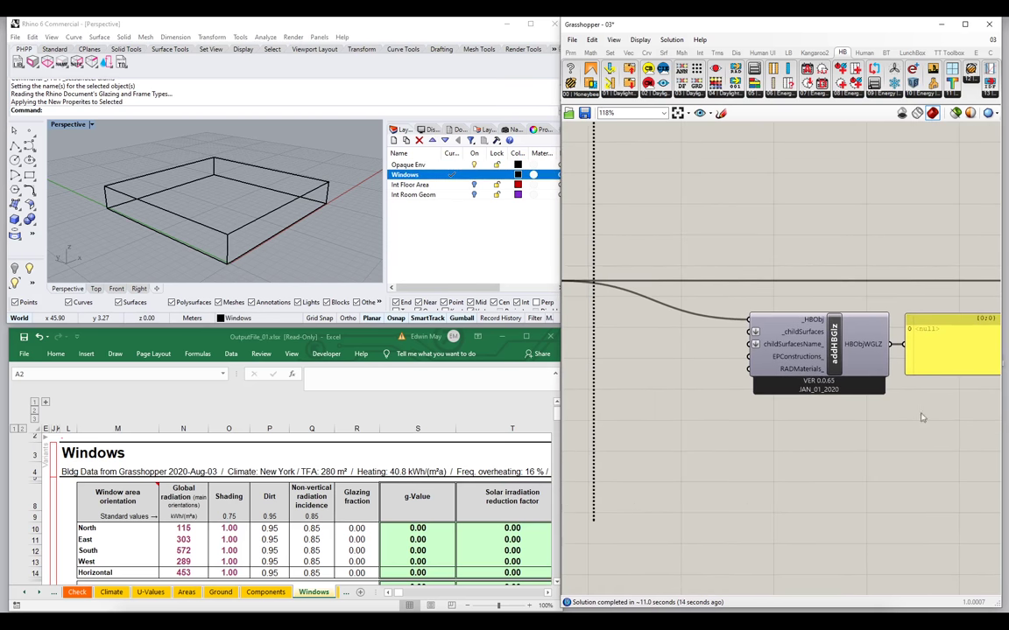
drag(920, 414, 817, 308)
drag(817, 351, 857, 359)
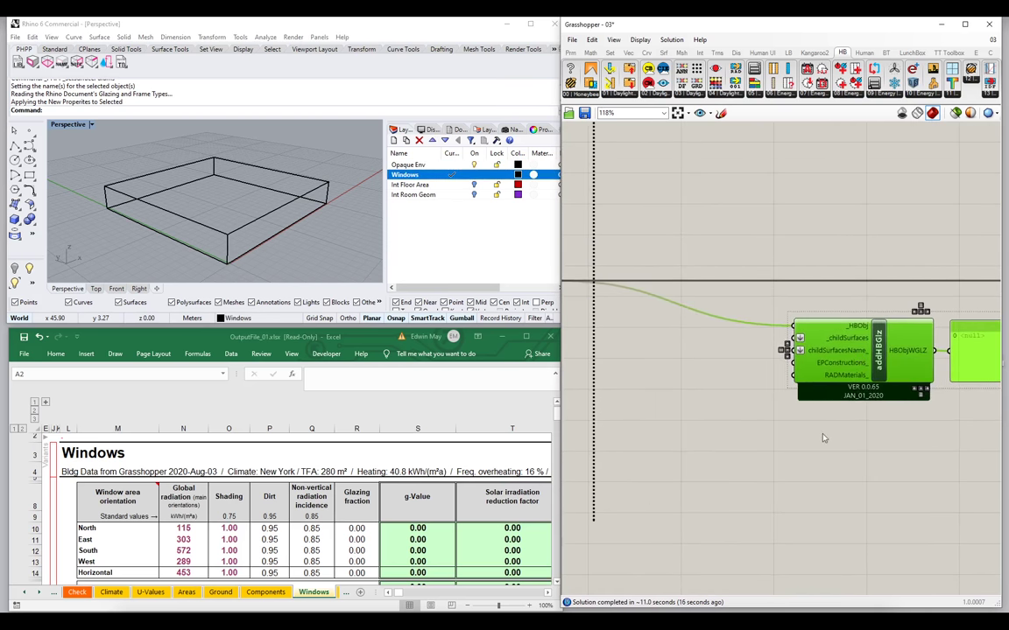
click(740, 391)
Step: Place a Geometry Pipeline component between the divider and addHBGlz
mouse_move(820, 383)
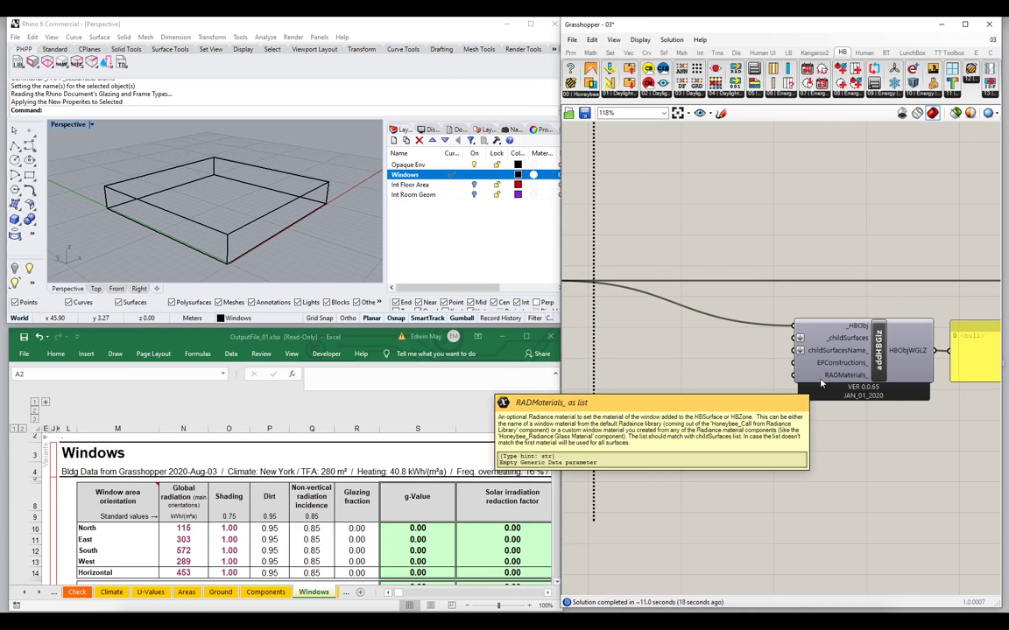
double_click(690, 365)
text(pip)
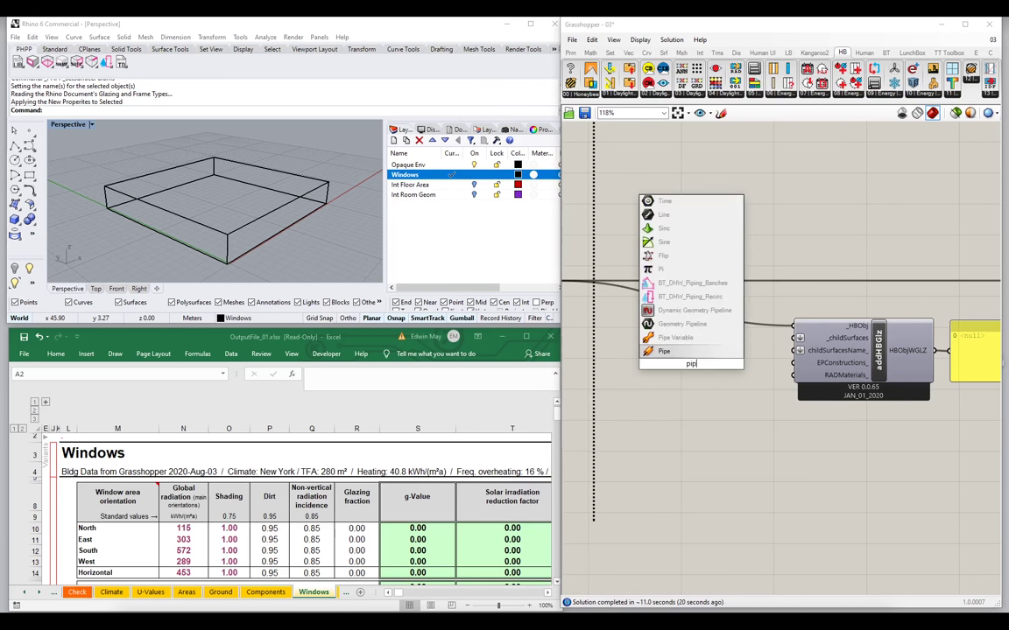
key(Up)
key(Up)
key(Return)
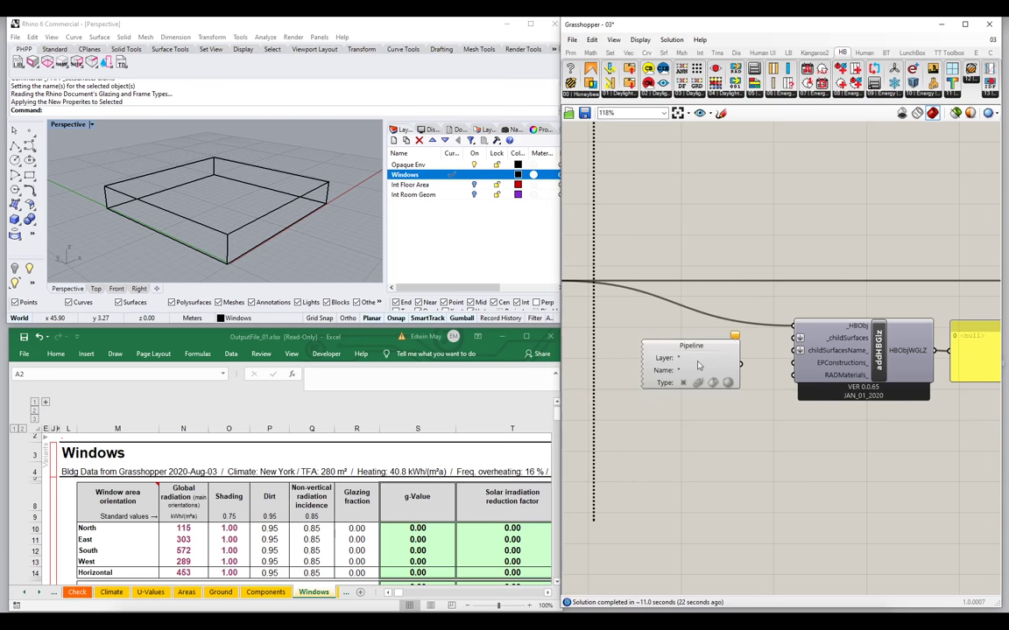
Step: Set the new Pipeline to collect Breps from the "Windows" layer and attach a Panel to its output
double_click(682, 357)
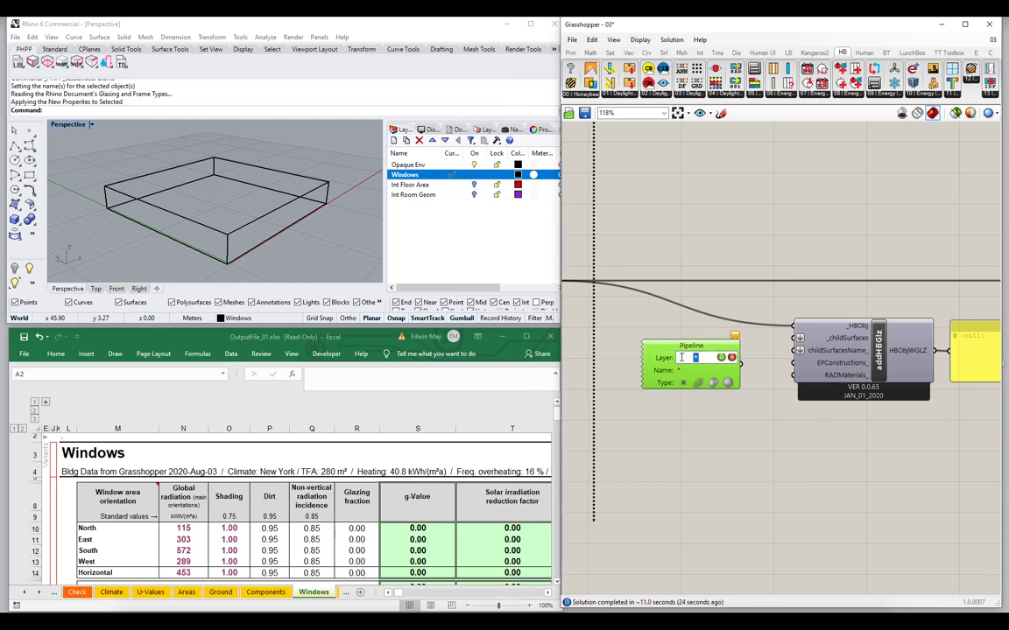
text(Windows)
key(Return)
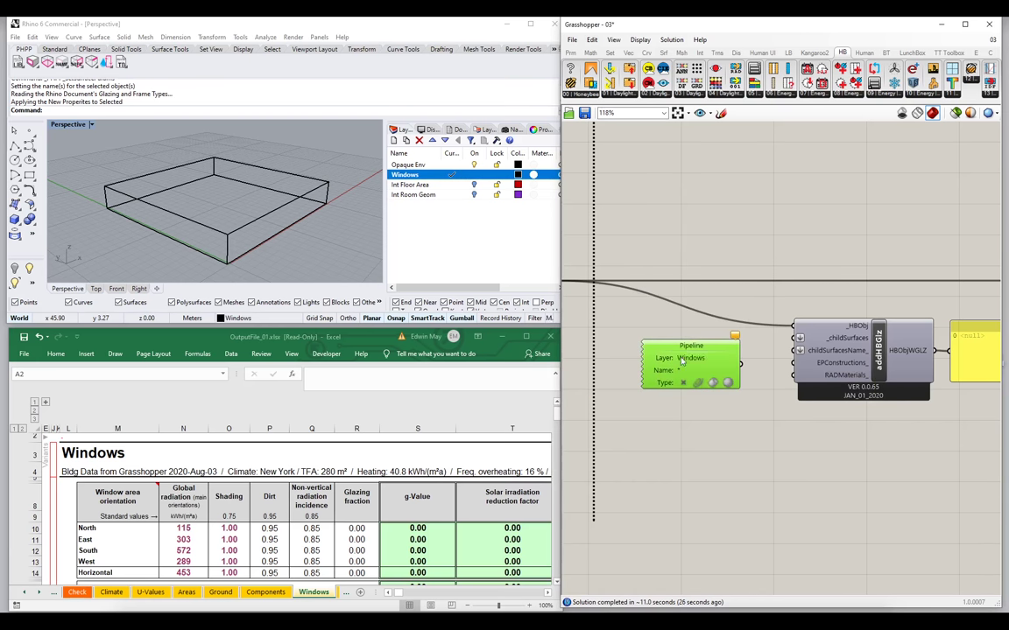
click(713, 383)
drag(743, 366, 792, 462)
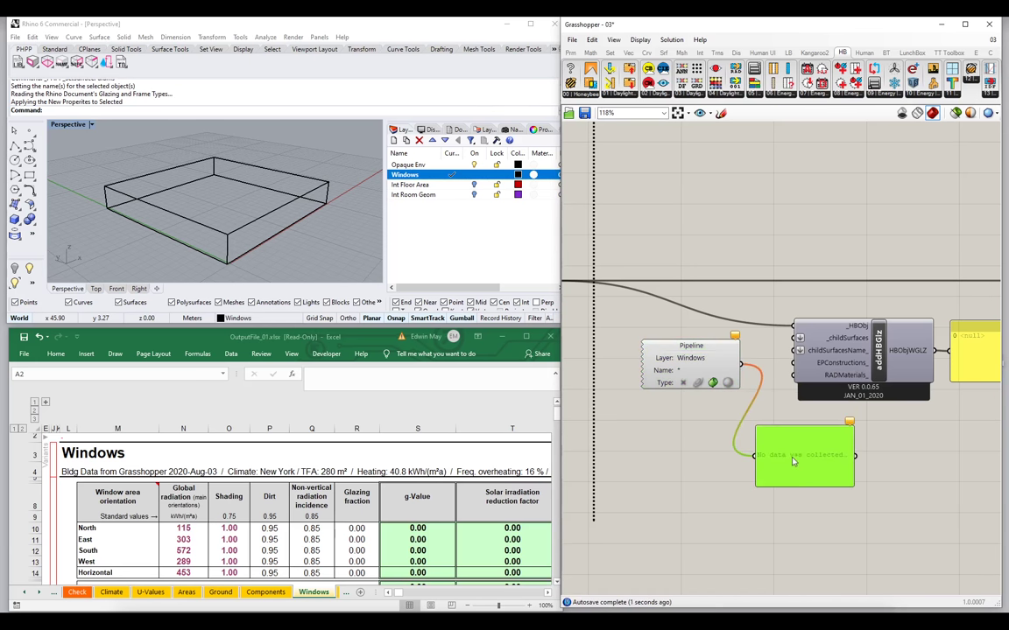
Step: Draw a vertical plane about 1.5 m high, corner to corner along the base of the box's wall on the X axis
click(383, 167)
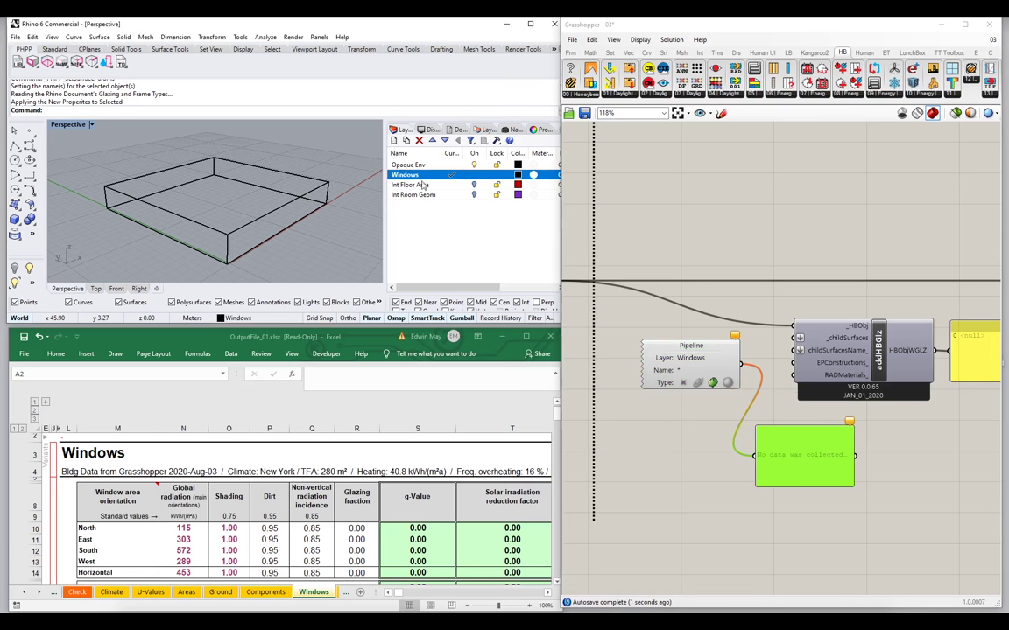
click(15, 204)
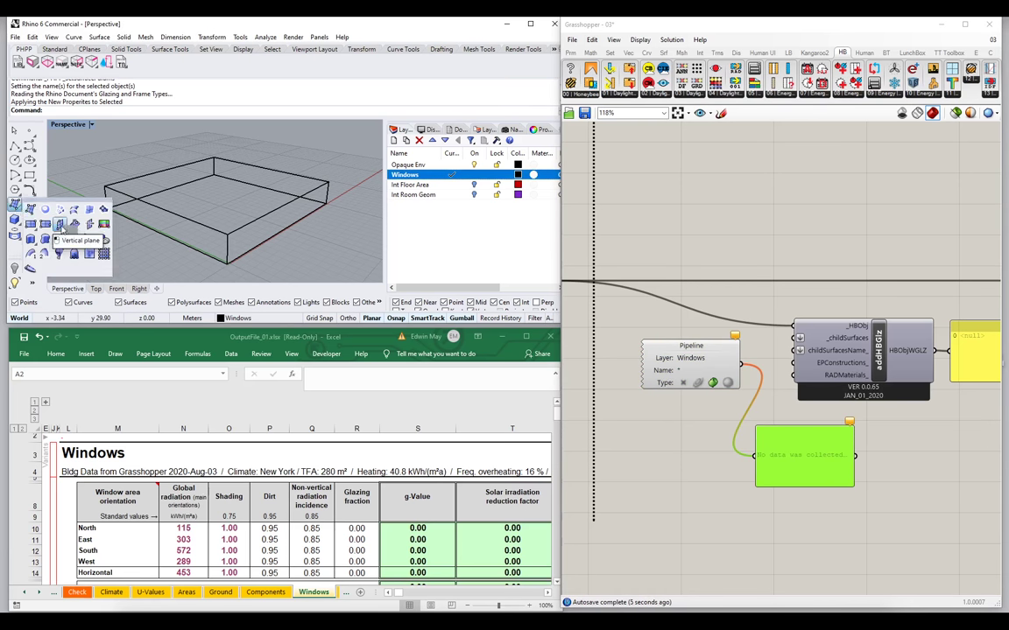
click(61, 227)
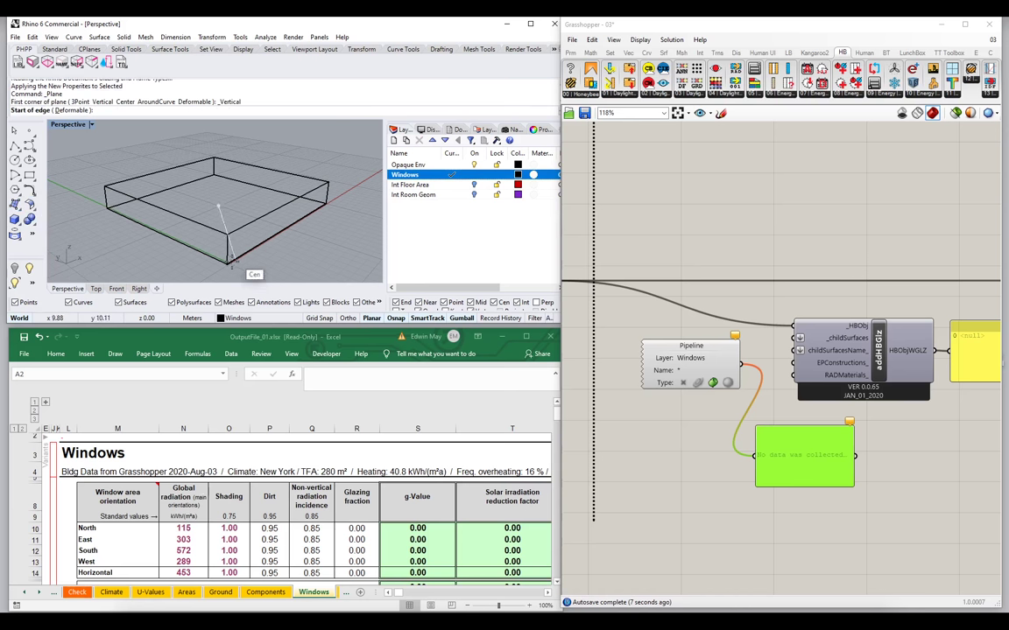
click(228, 260)
click(328, 201)
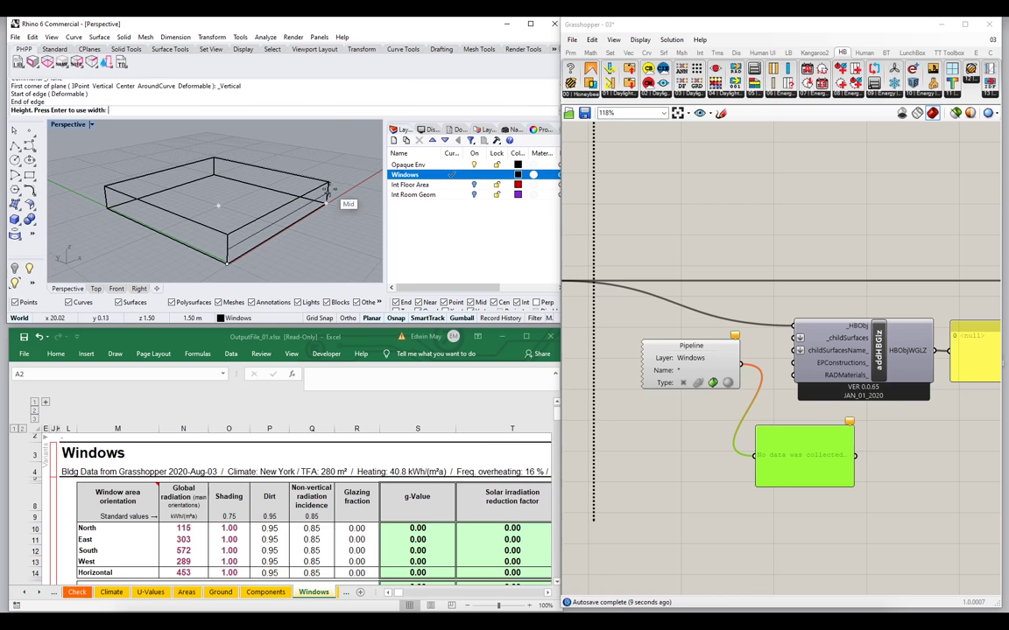
click(287, 184)
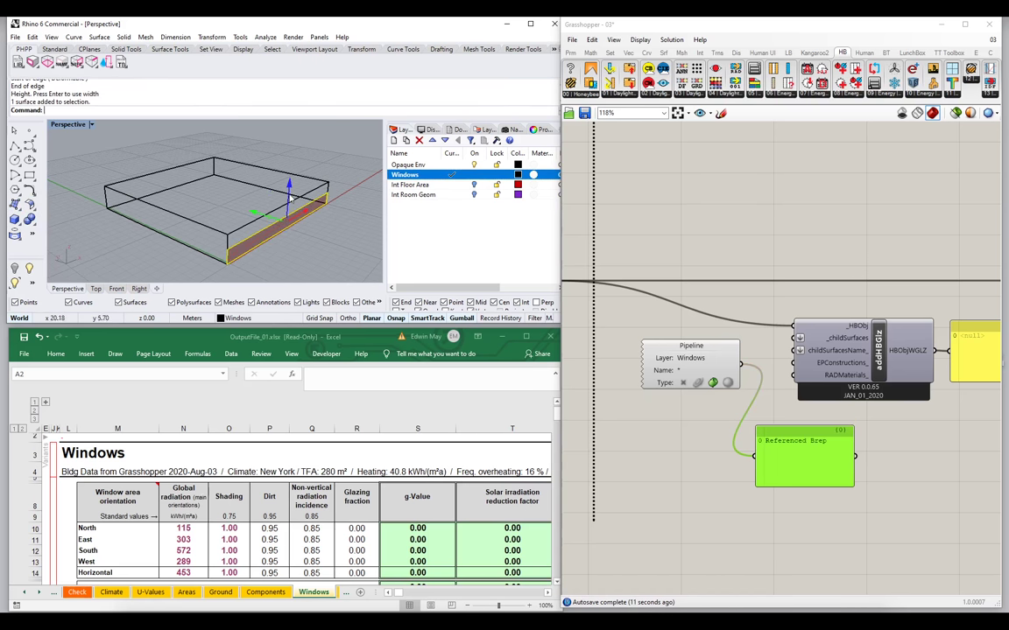
Step: Raise the new window surface and scale it down so it sits inside the wall outline with a margin on all sides
drag(289, 199, 227, 251)
right_drag(228, 251, 164, 180)
key(Escape)
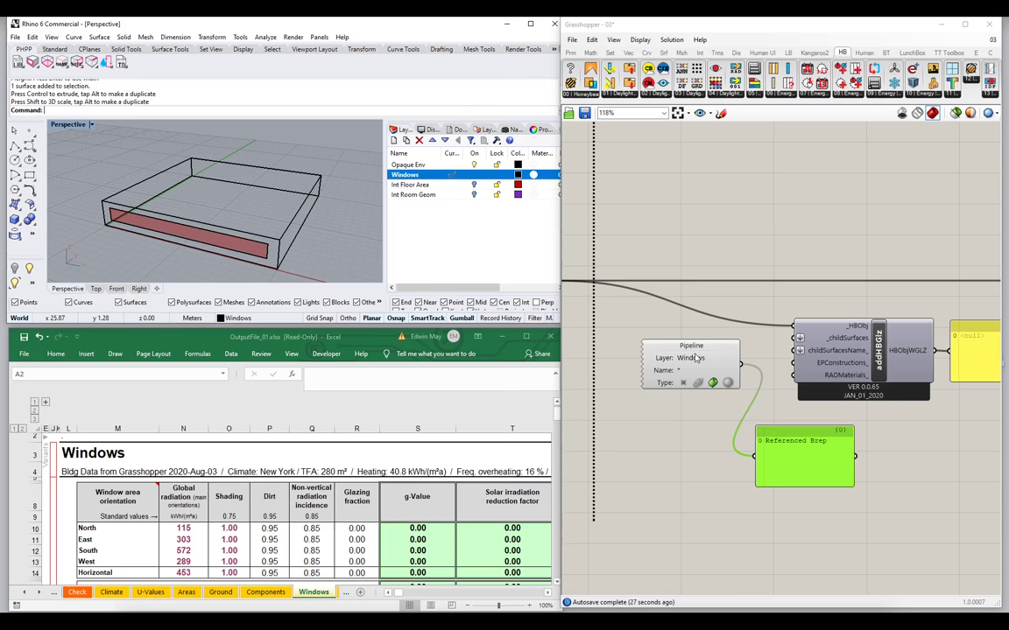
drag(628, 322, 665, 351)
double_click(675, 314)
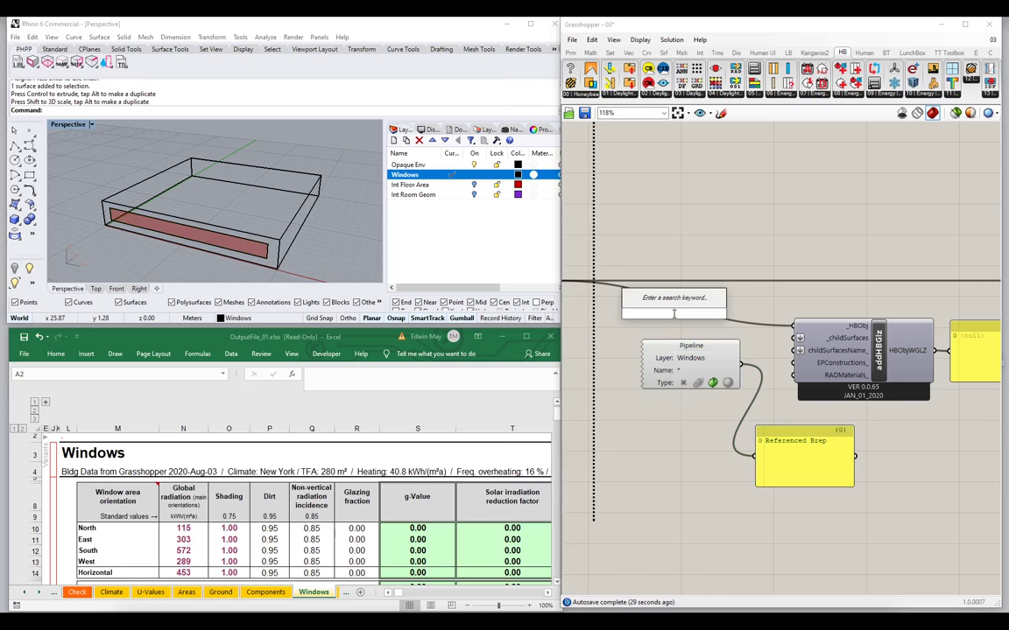
text(brep)
key(Return)
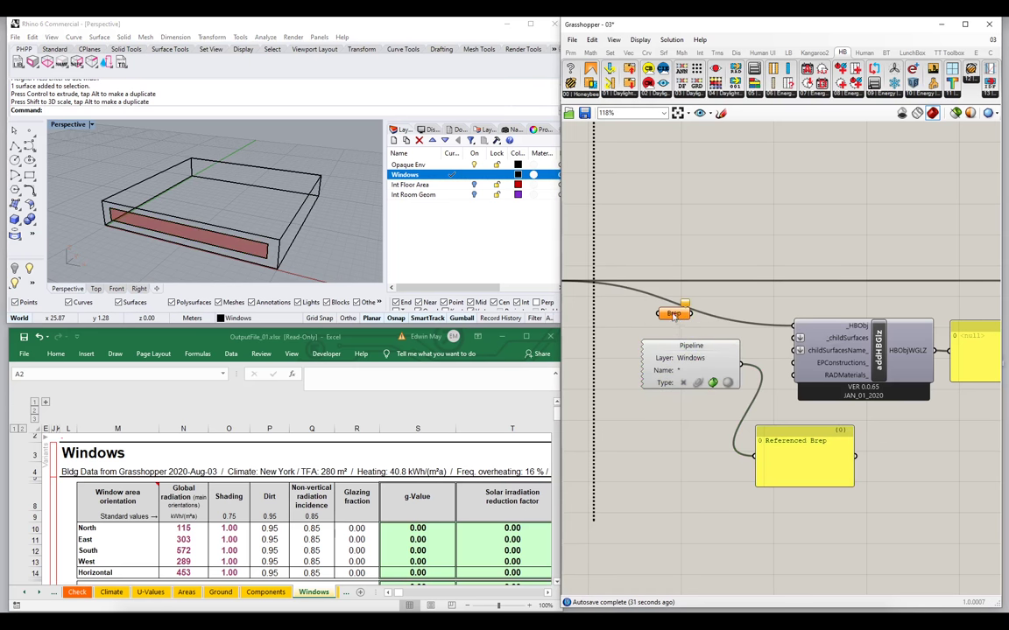
right_click(673, 317)
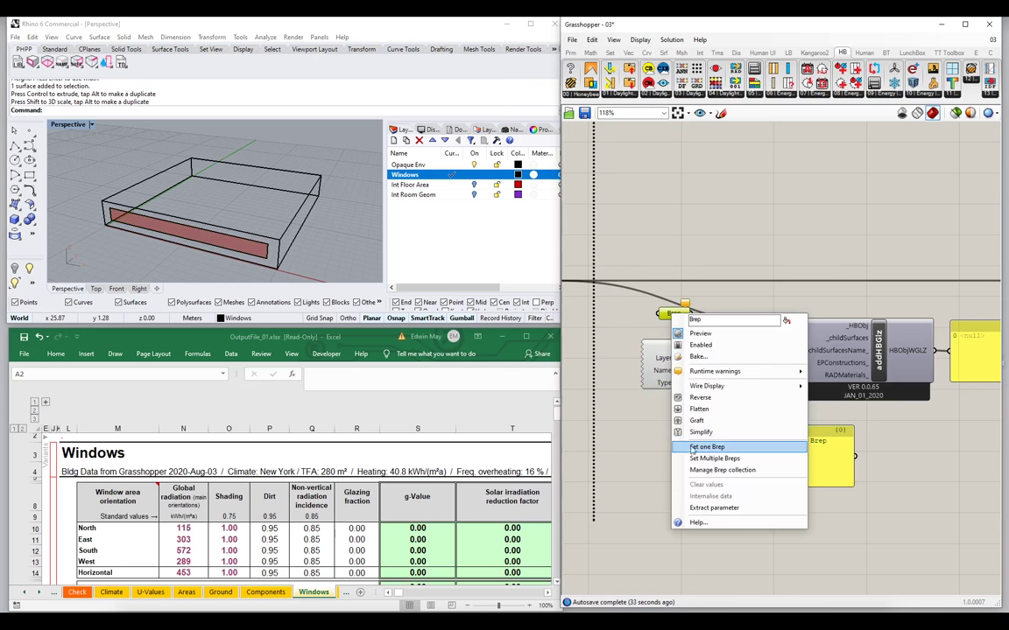
click(705, 271)
key(ctrl+z)
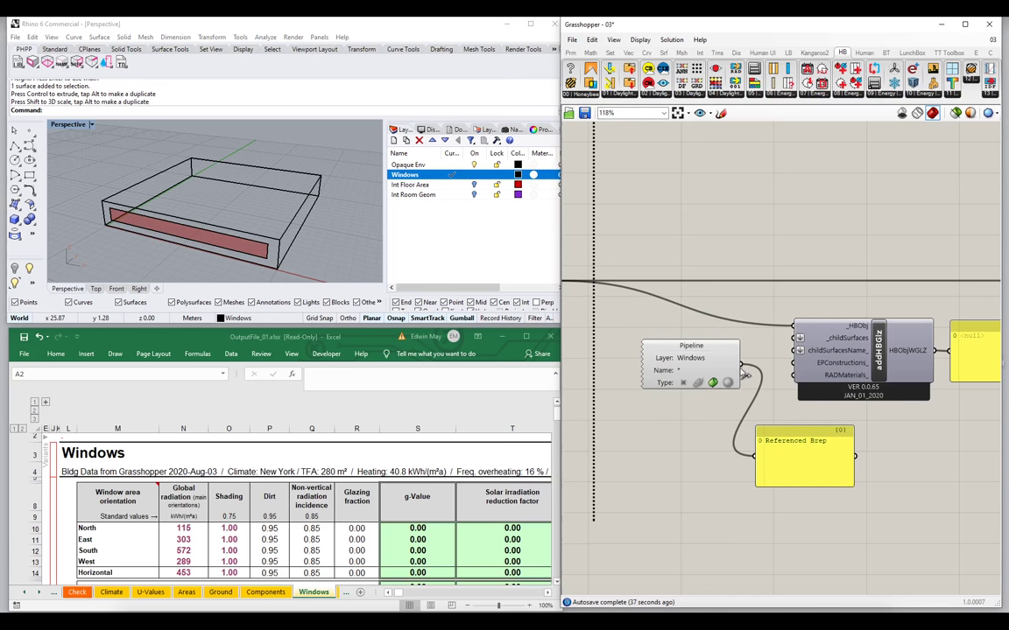
Step: Connect the Windows Pipeline to the _childSurfaces input of addHBGlz and delete the panel attached to the Pipeline
drag(744, 368, 799, 340)
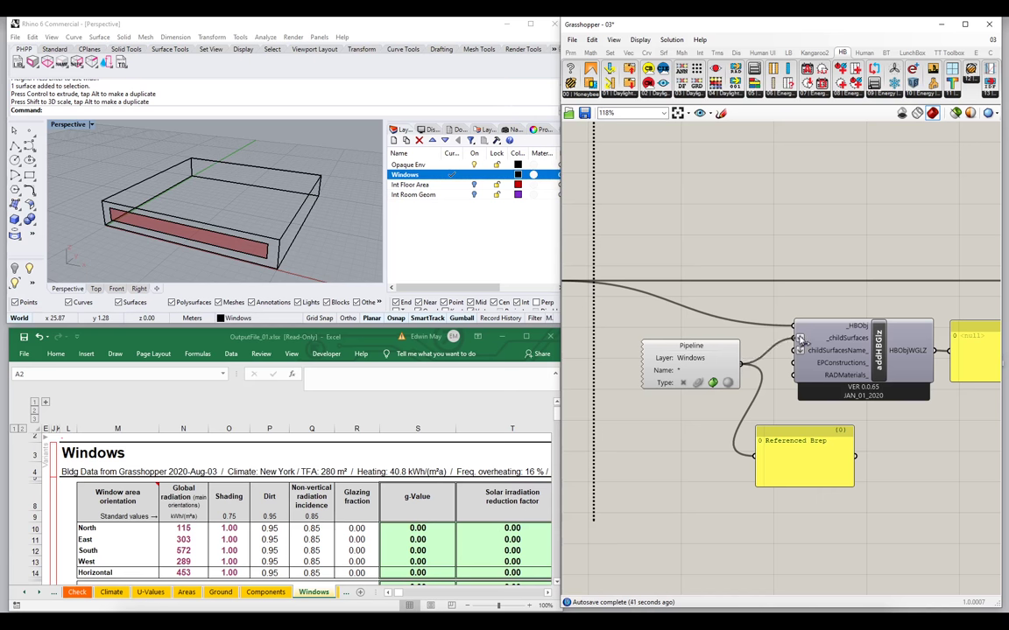
click(807, 456)
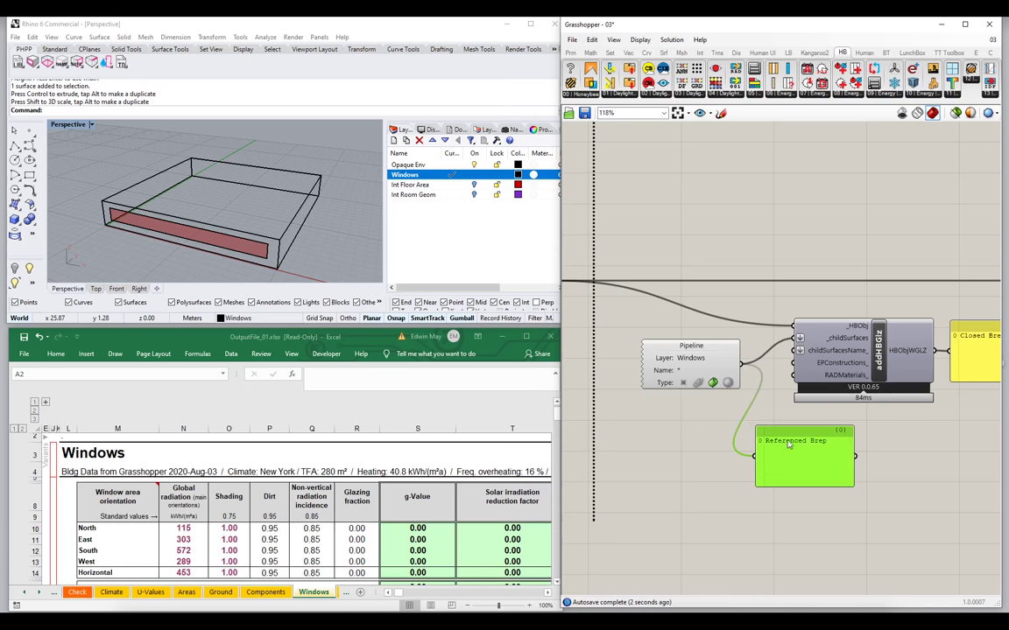
key(Delete)
Step: Turn off the viewport preview of the Windows Pipeline
click(648, 343)
right_click(713, 203)
click(733, 219)
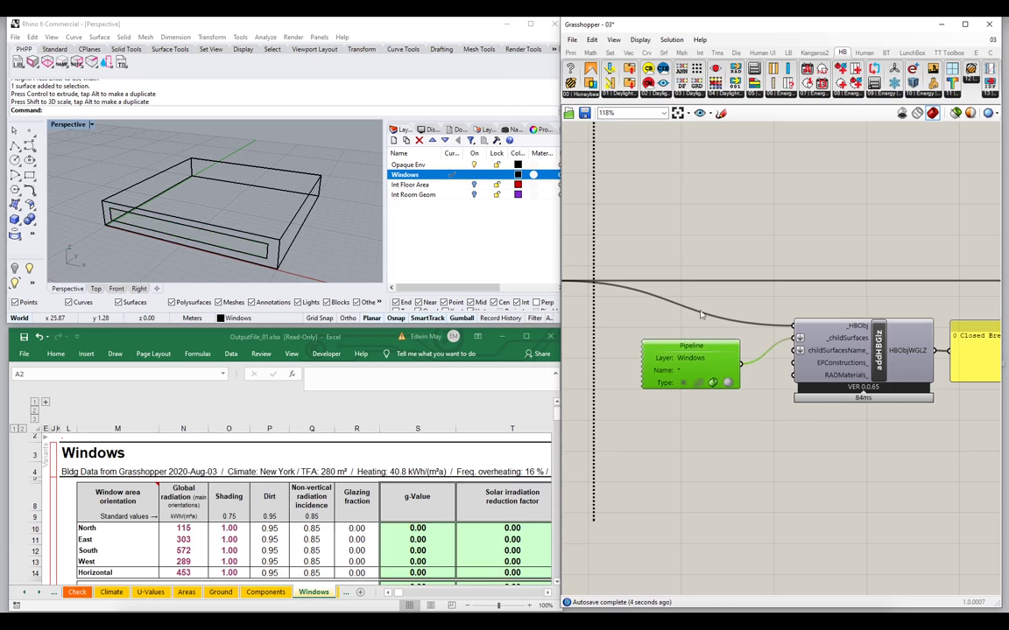
Step: Connect the HBObjWGLZ output of addHBGlz to the _HBZones input of the PHPP Rooms from Rhino component
right_drag(914, 383, 795, 381)
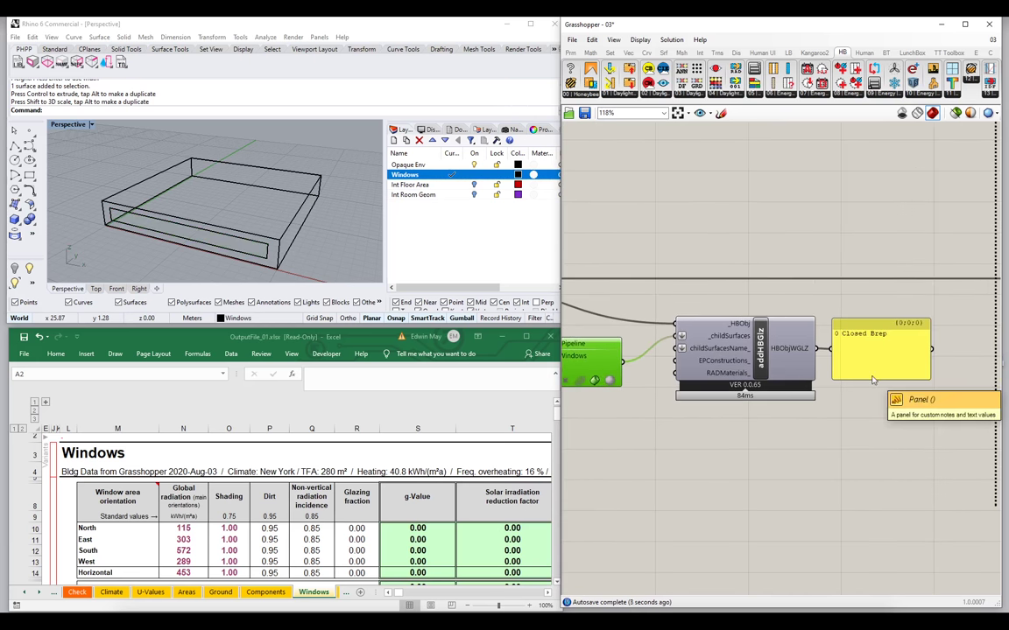
scroll(872, 379, down, 2)
right_drag(867, 372, 726, 377)
drag(673, 378, 923, 332)
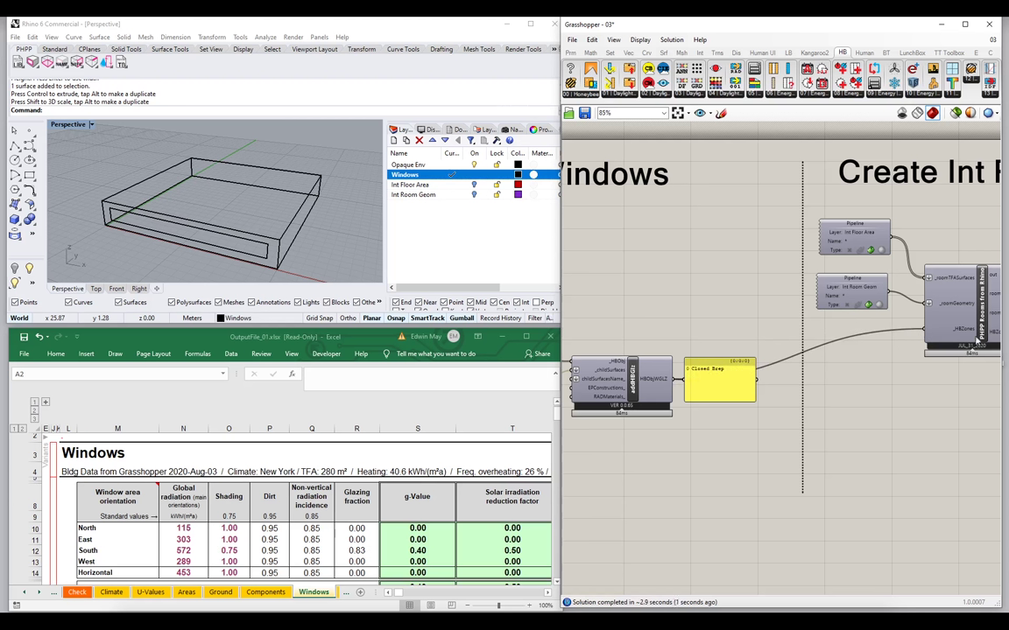
Step: Delete the panel attached to the output of addHBGlz
right_drag(779, 377, 931, 369)
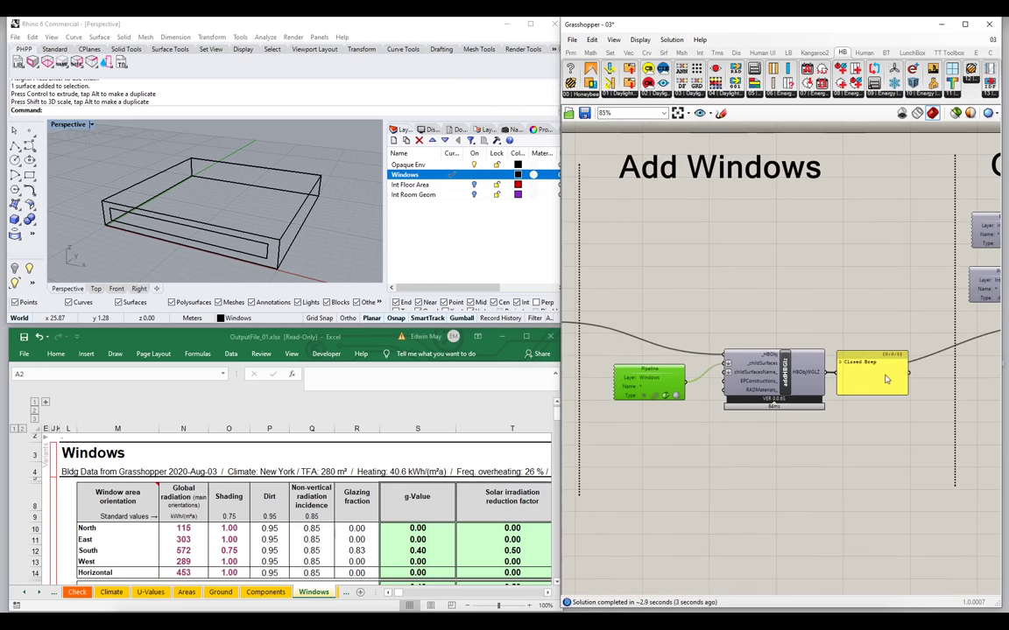
click(863, 367)
key(Delete)
Step: Move the Windows Pipeline and addHBGlz up together under the Add Windows heading, then lower the Pipeline slightly
drag(791, 427, 611, 337)
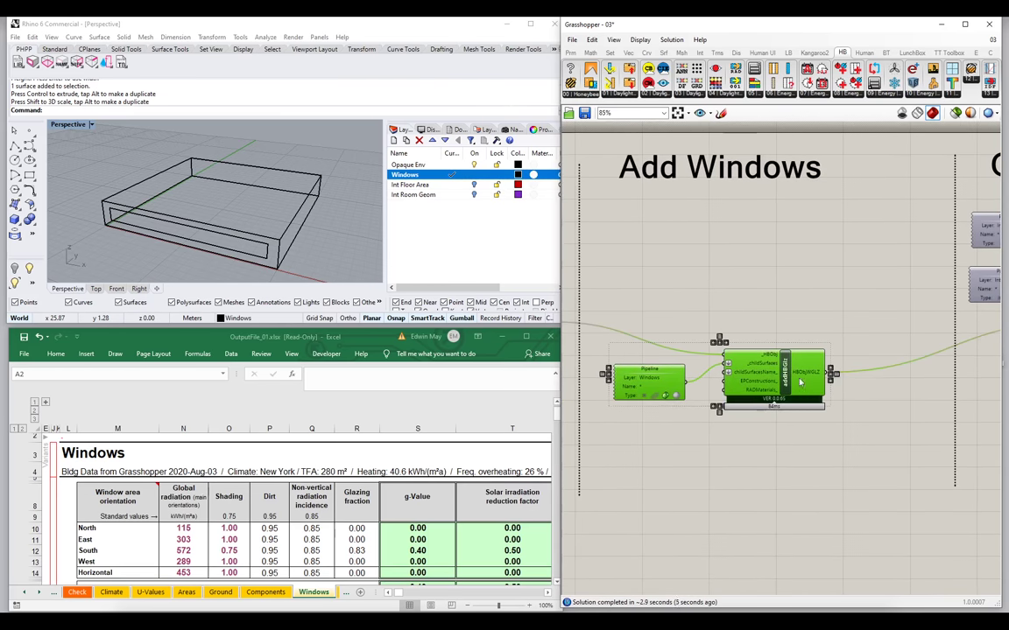
drag(795, 383, 808, 344)
click(647, 372)
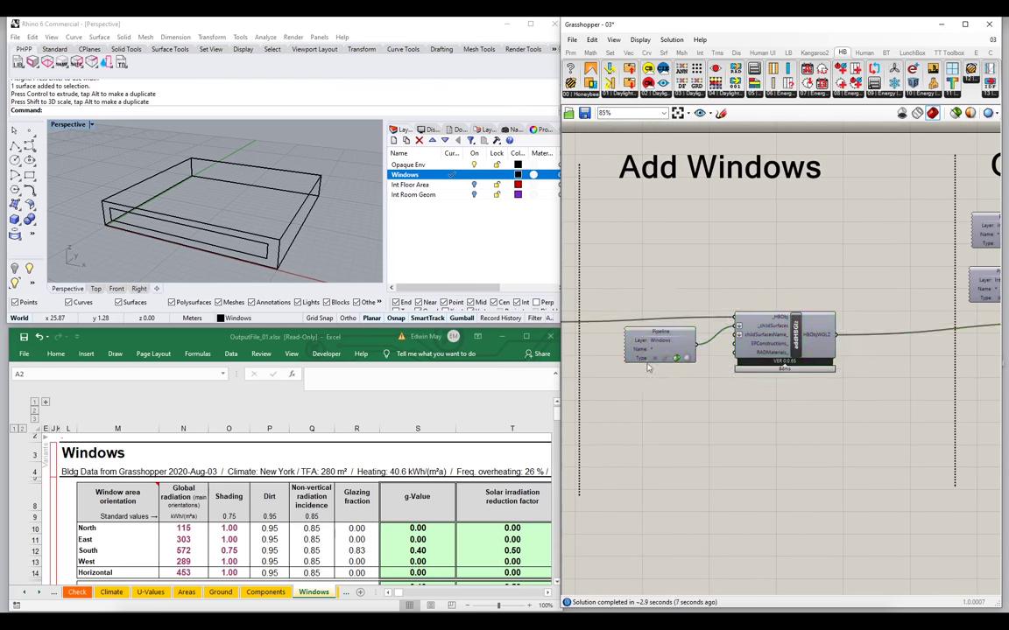
mouse_move(676, 346)
mouse_down()
mouse_move(688, 363)
mouse_move(678, 360)
mouse_up()
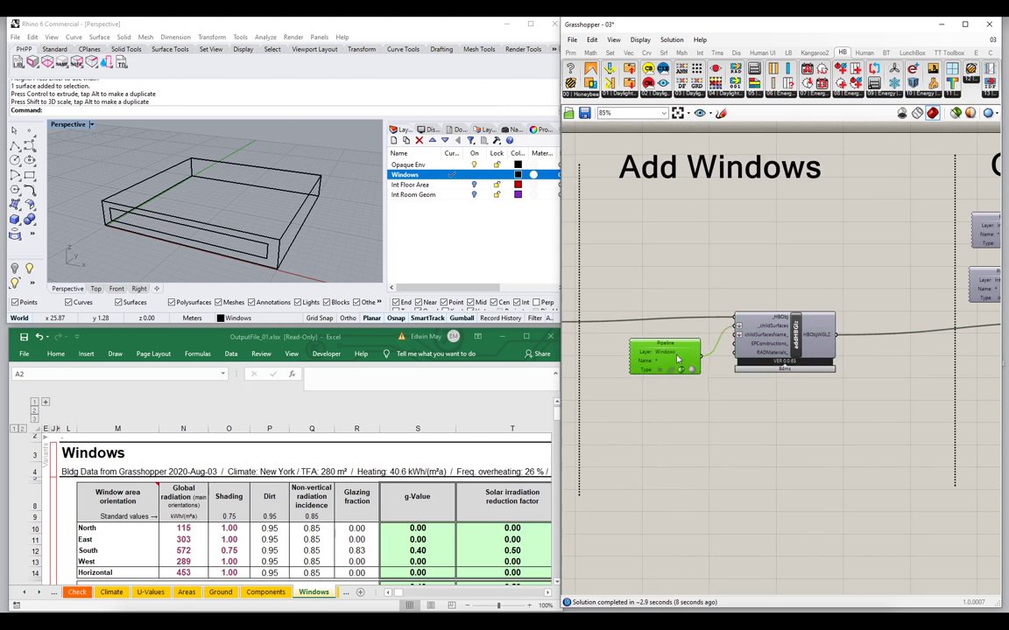
click(807, 412)
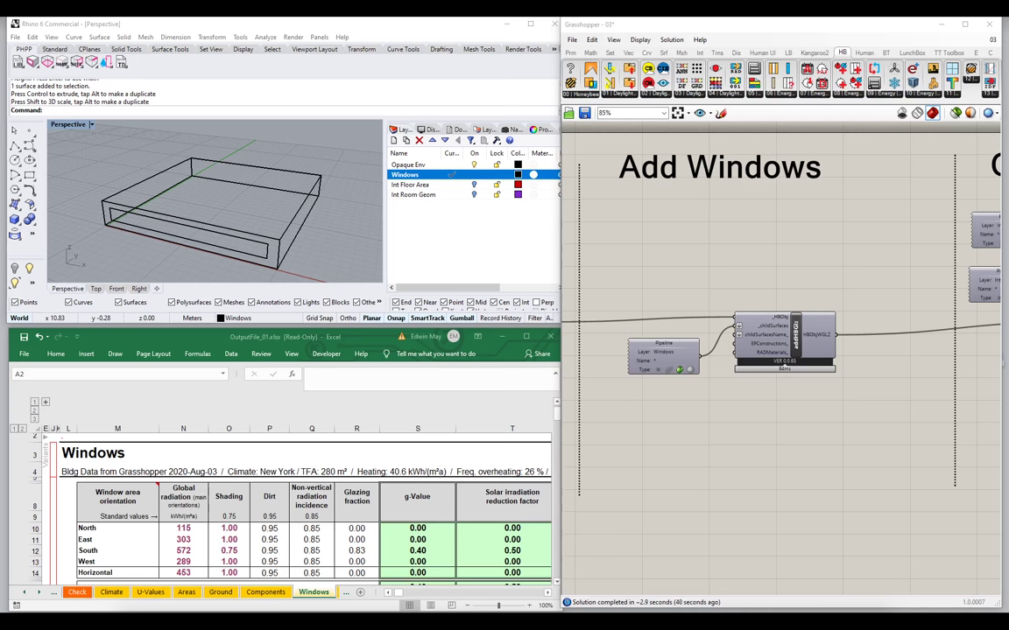
Step: In File Explorer, browse from IDF2PH_Example through EPlus, OpenStudio and EPlus to ModelToIdf and open in.idf with EP-Launch
drag(235, 165, 332, 165)
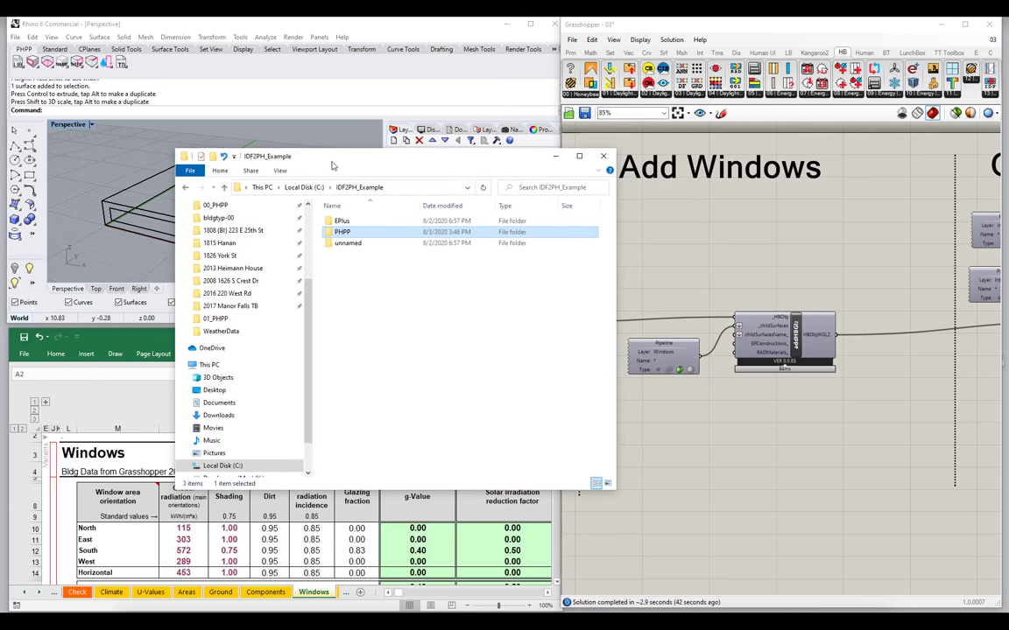
click(344, 223)
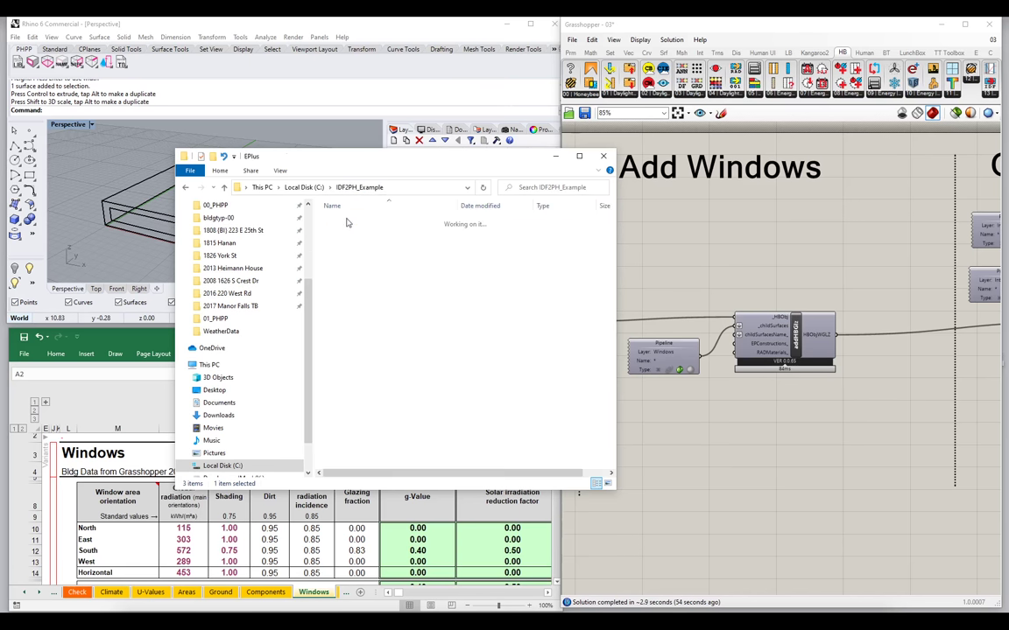
double_click(347, 221)
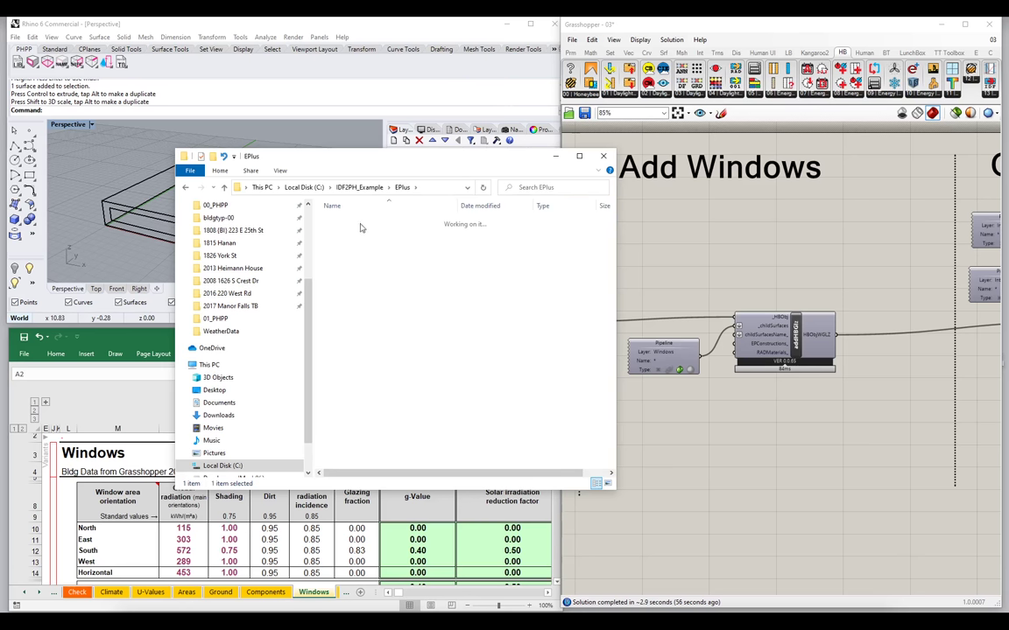
double_click(354, 222)
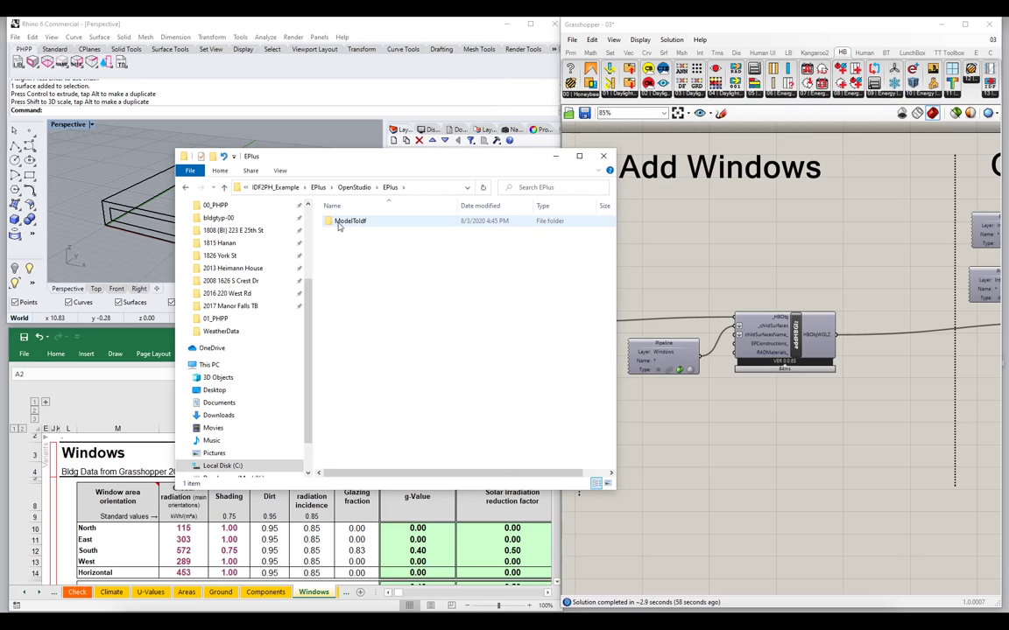
double_click(339, 223)
click(339, 222)
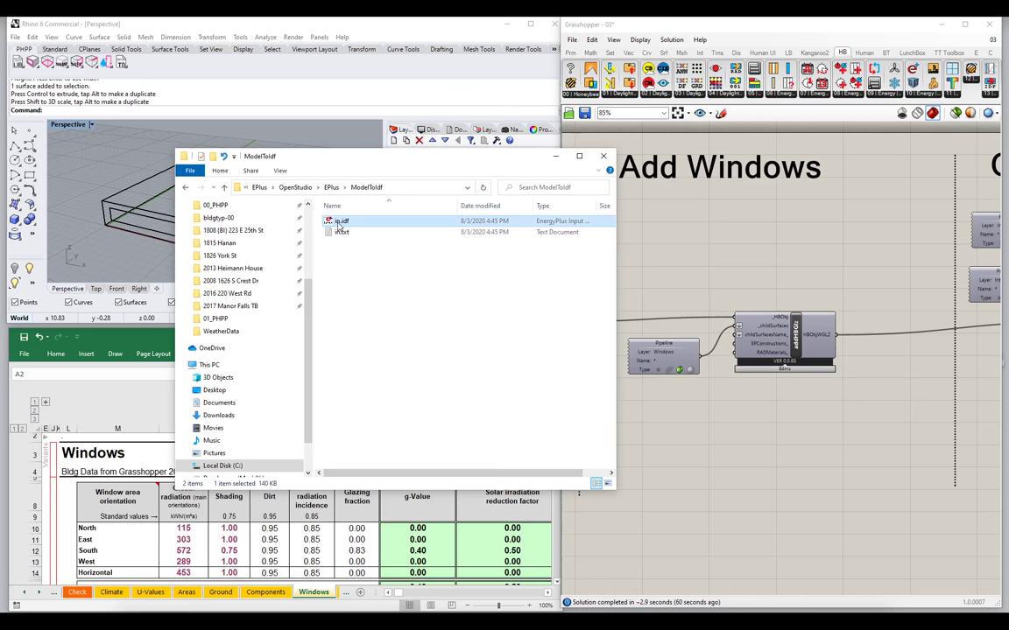
right_click(338, 223)
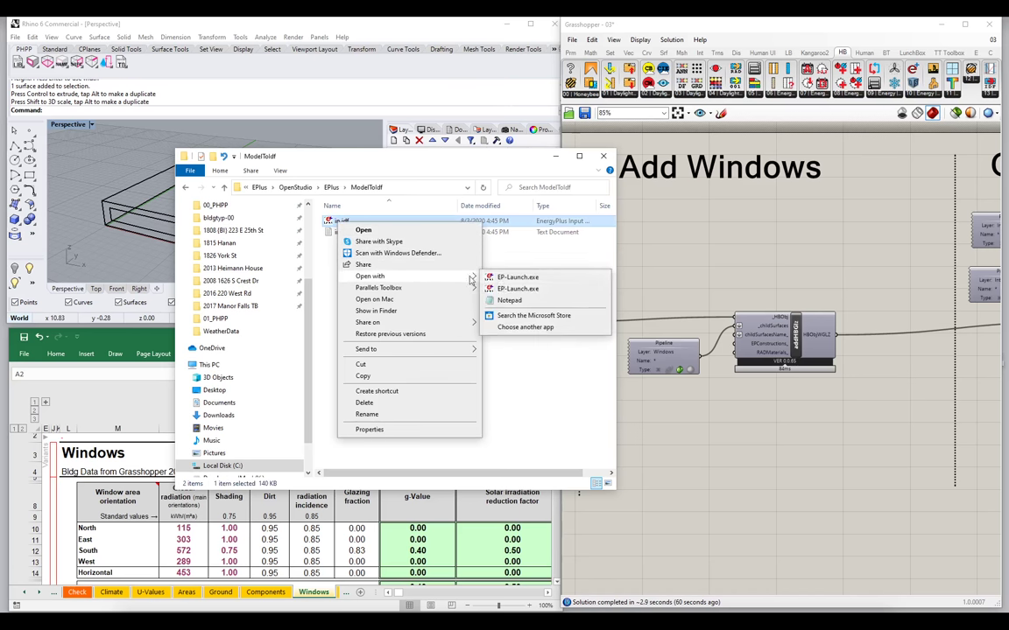
click(509, 289)
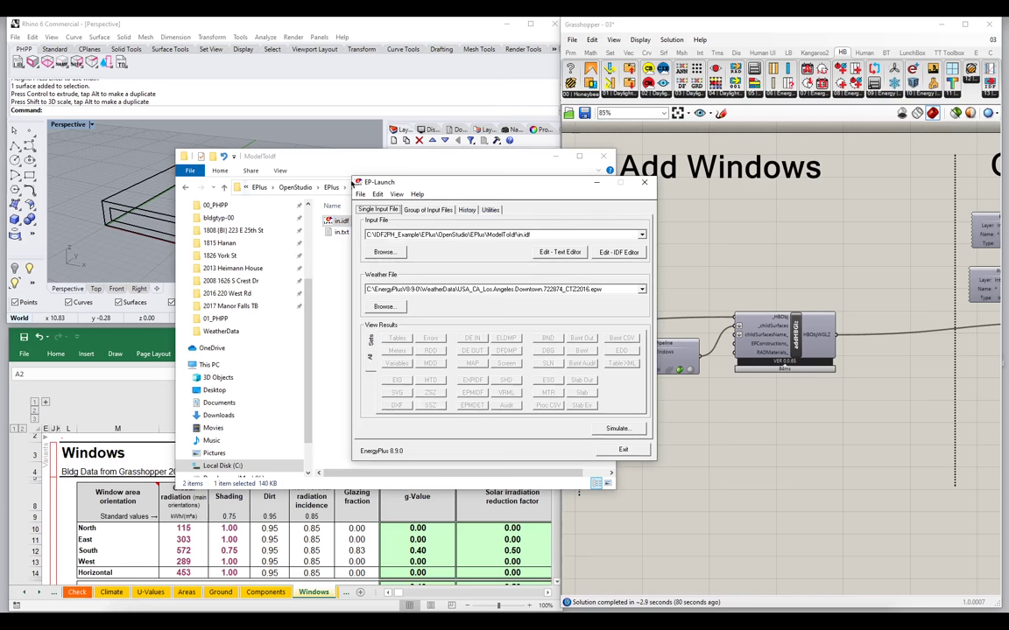
Step: Open in.idf in the IDF Editor and maximize its document window
drag(480, 184, 534, 173)
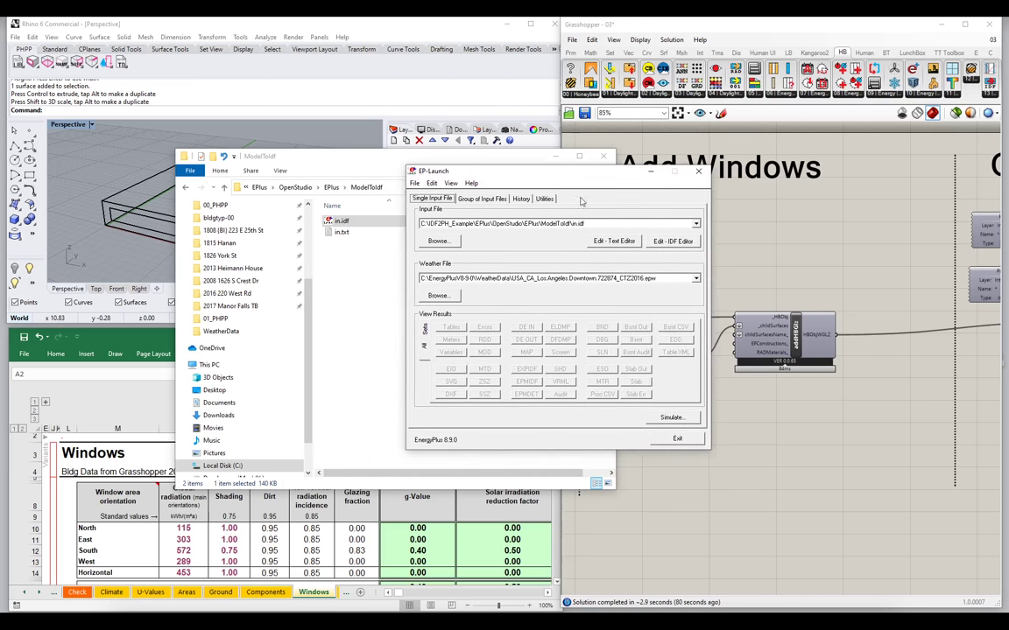
click(677, 246)
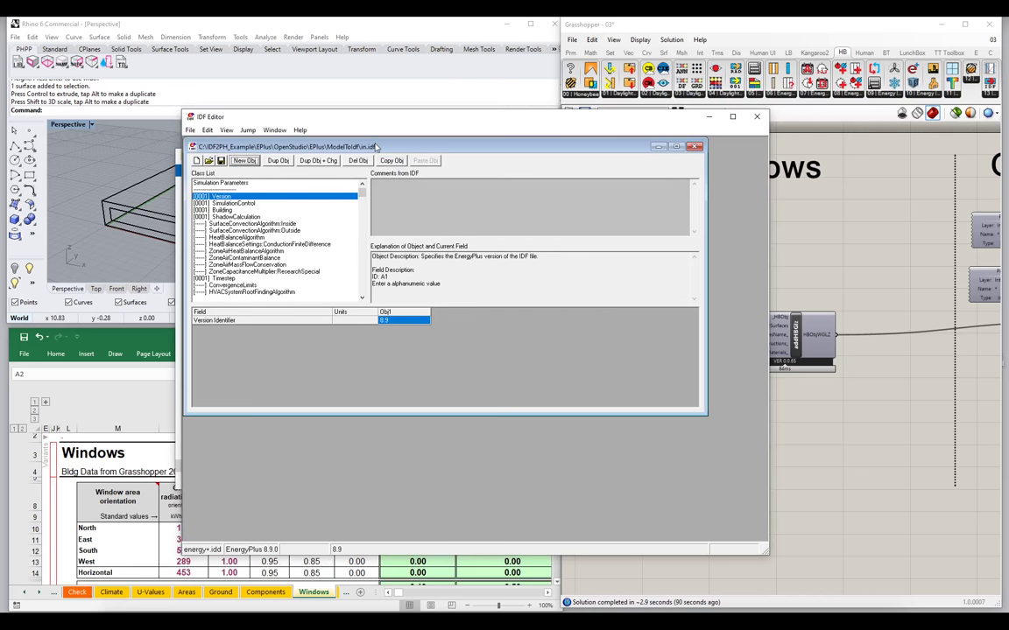
double_click(377, 147)
Step: Limit the class list to classes that contain objects and display the BuildingSurface:Detailed objects
click(252, 202)
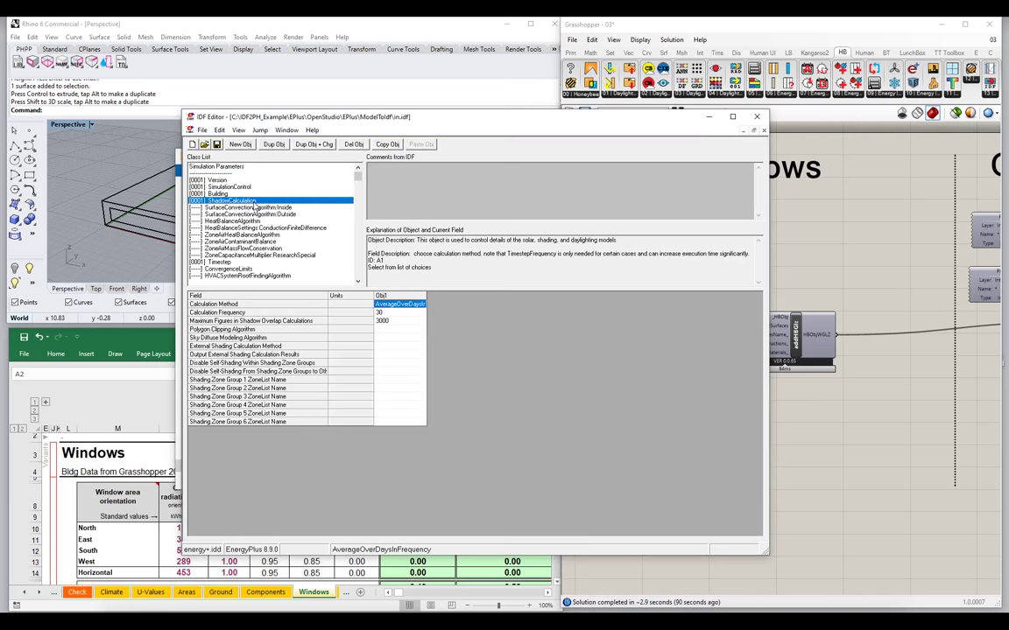
key(ctrl+l)
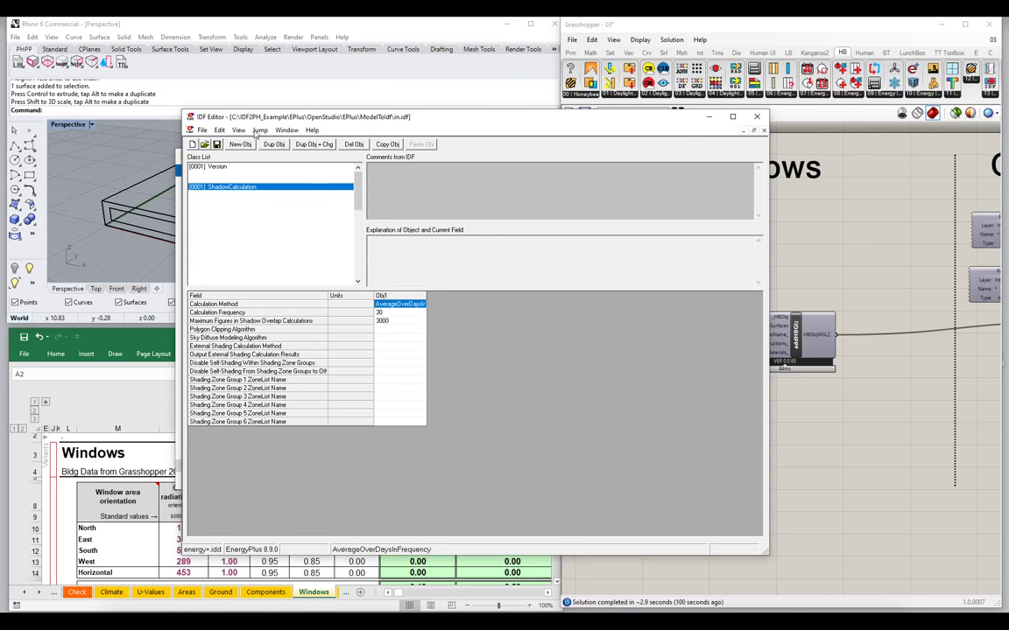
key(ctrl+l)
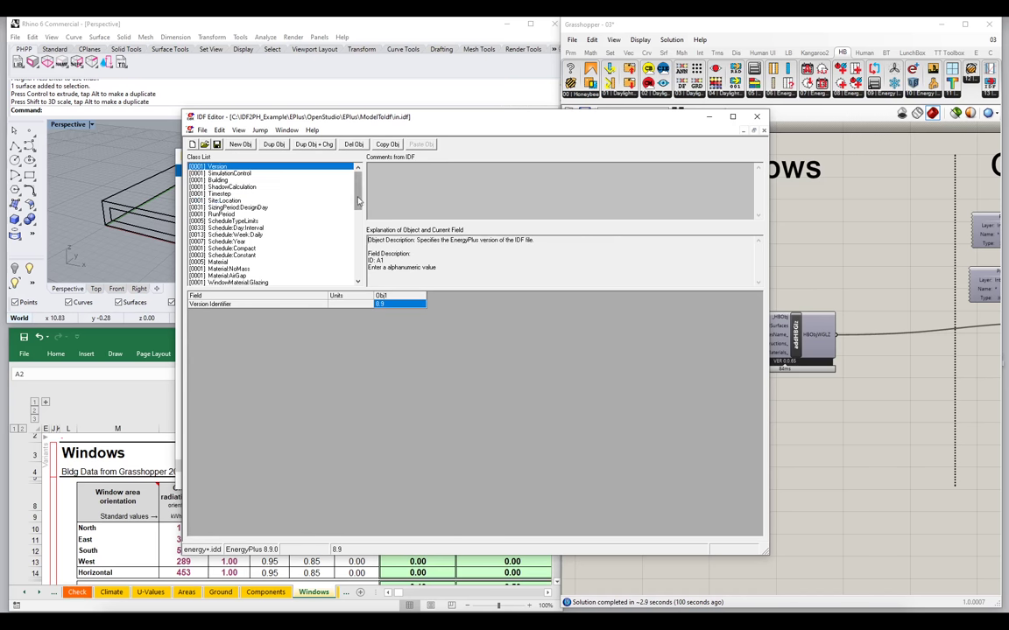
drag(358, 200, 360, 210)
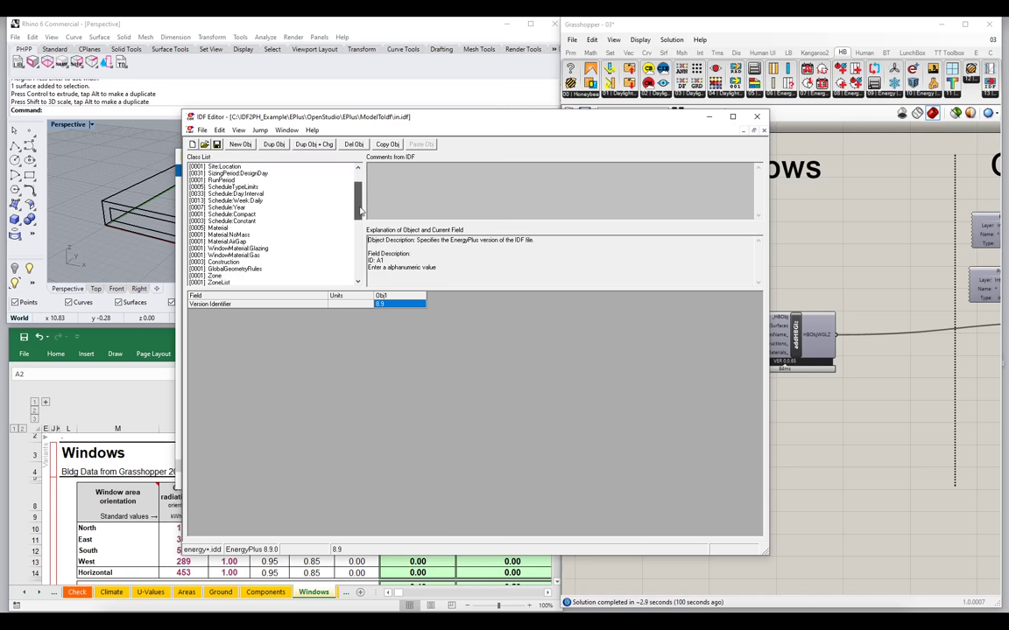
scroll(324, 197, down, 3)
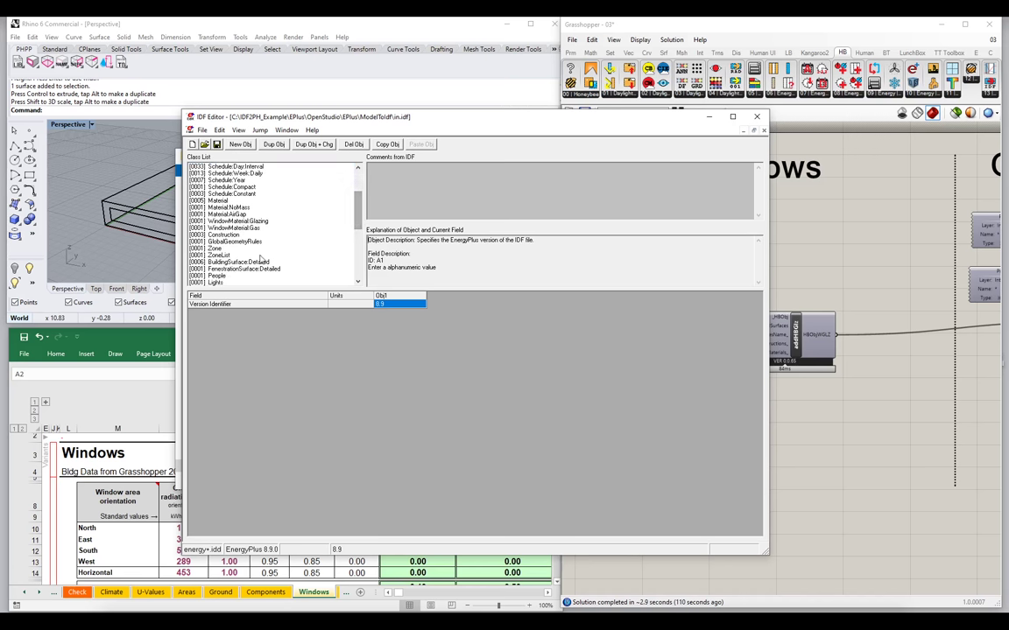
click(260, 262)
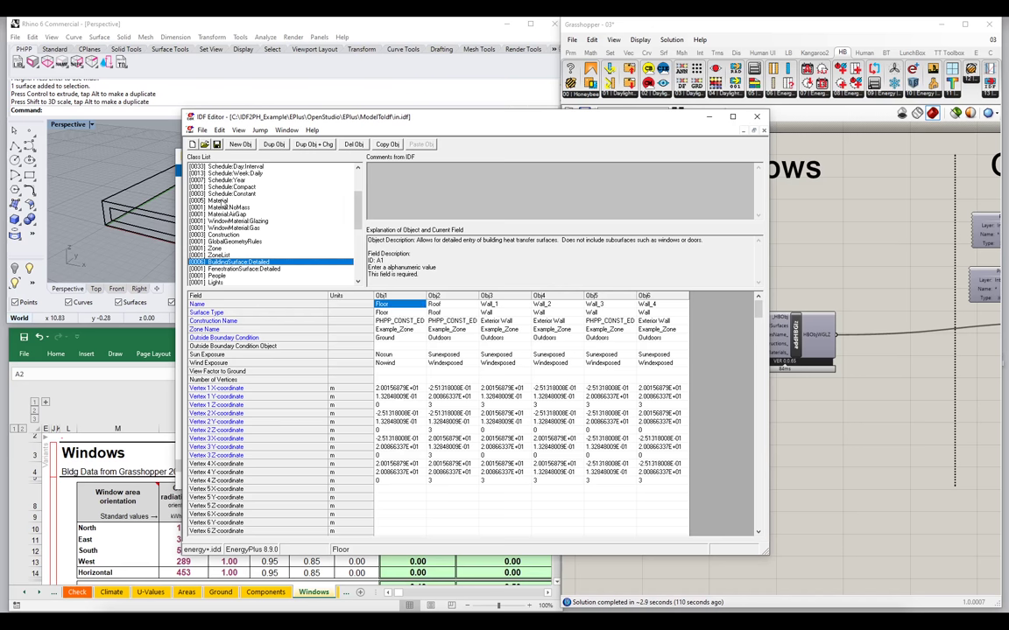
Step: Display the Material objects, then the FenestrationSurface:Detailed object, widening its column to examine the window's name, vertex coordinates and construction name
click(221, 201)
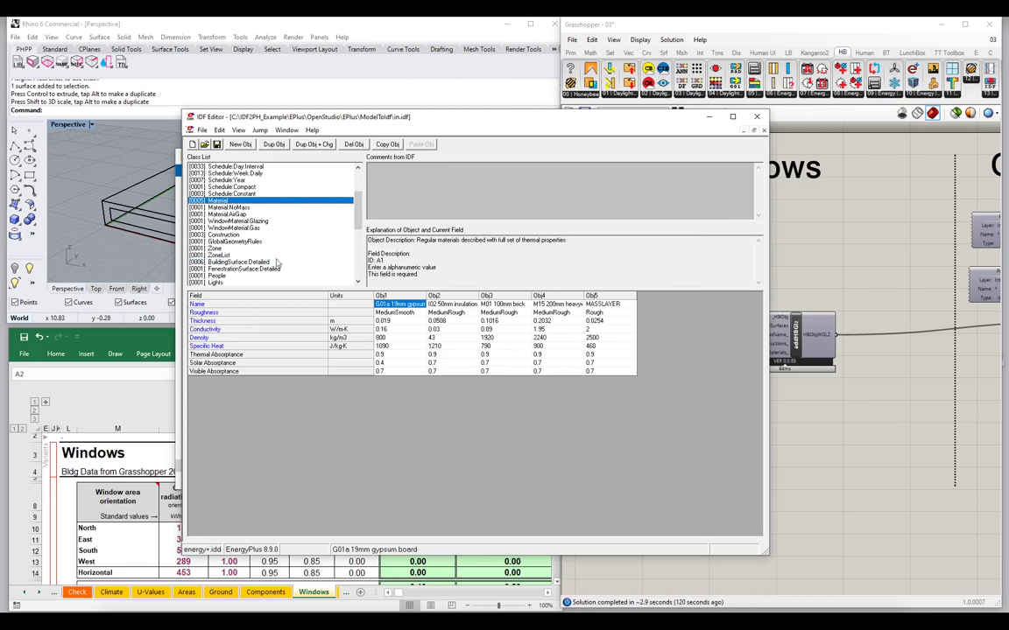
click(248, 269)
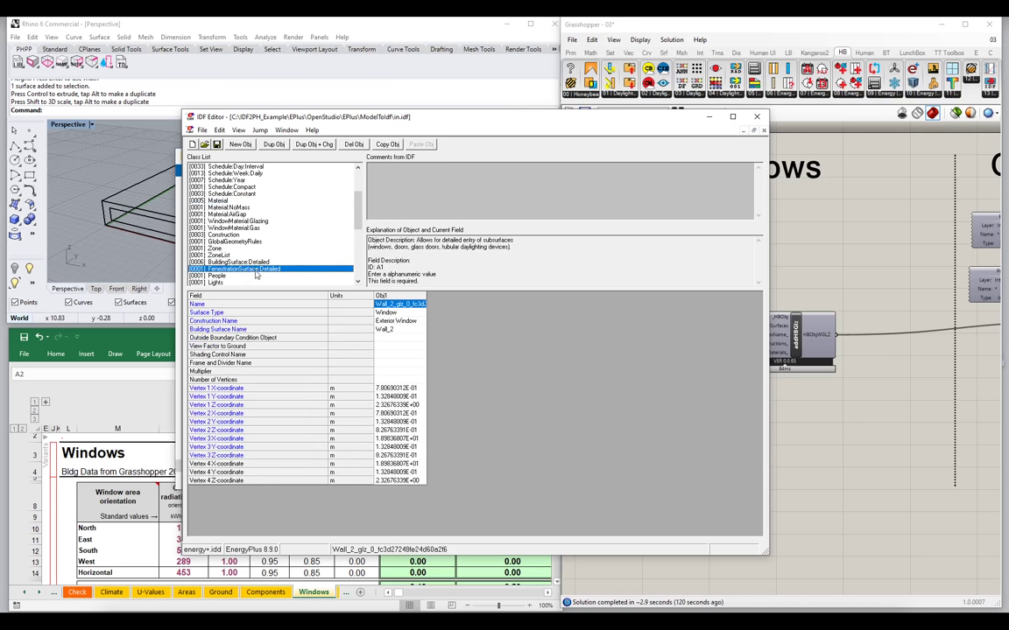
drag(426, 296, 455, 299)
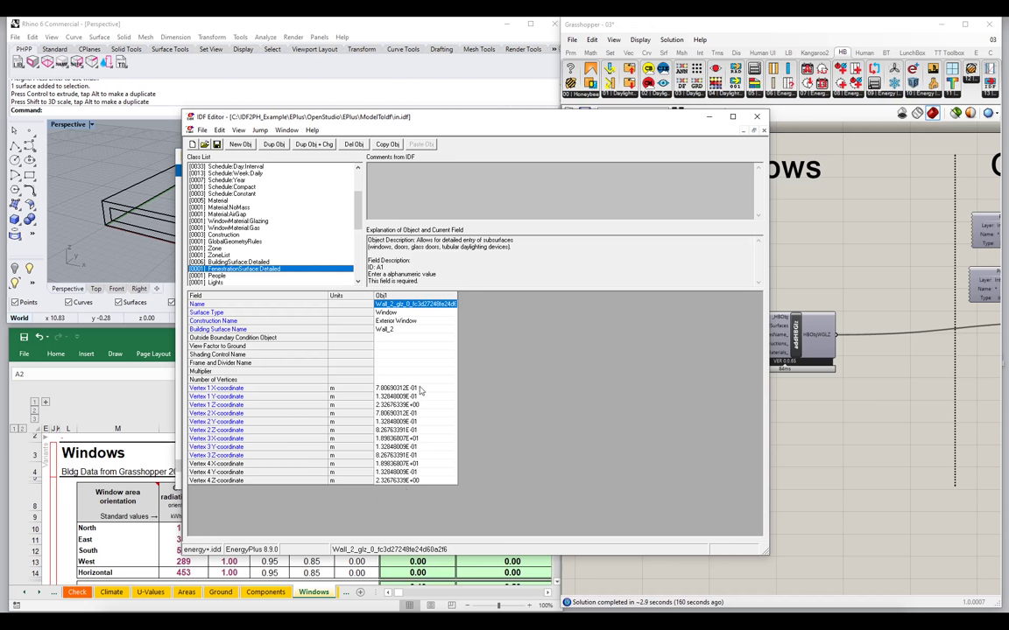
drag(394, 388, 411, 481)
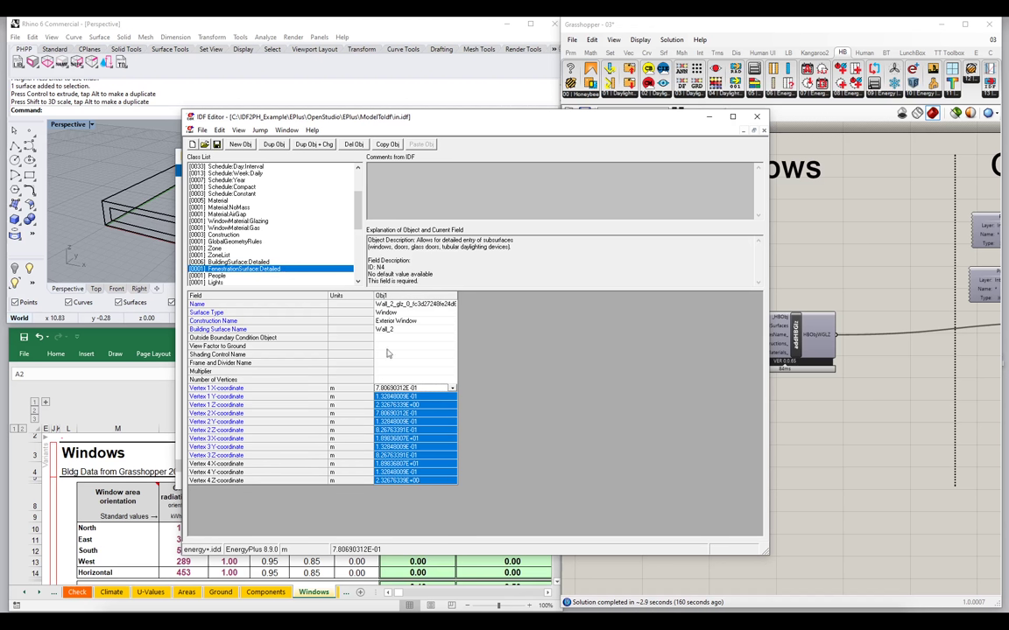
click(406, 322)
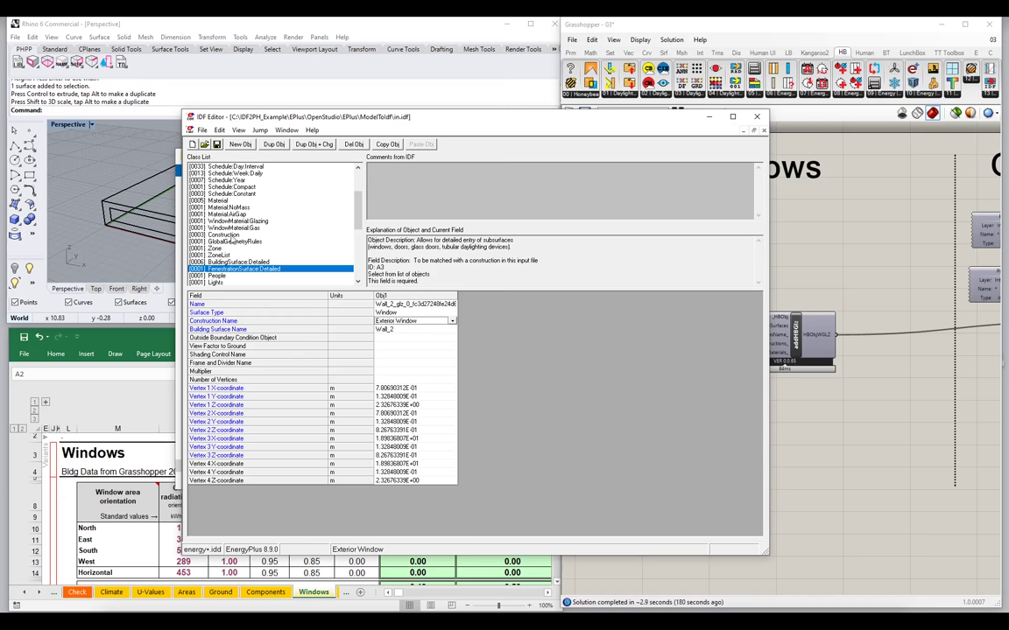
Step: Display the Construction objects and widen the Obj2 column to examine the material layers of Exterior Window
click(223, 235)
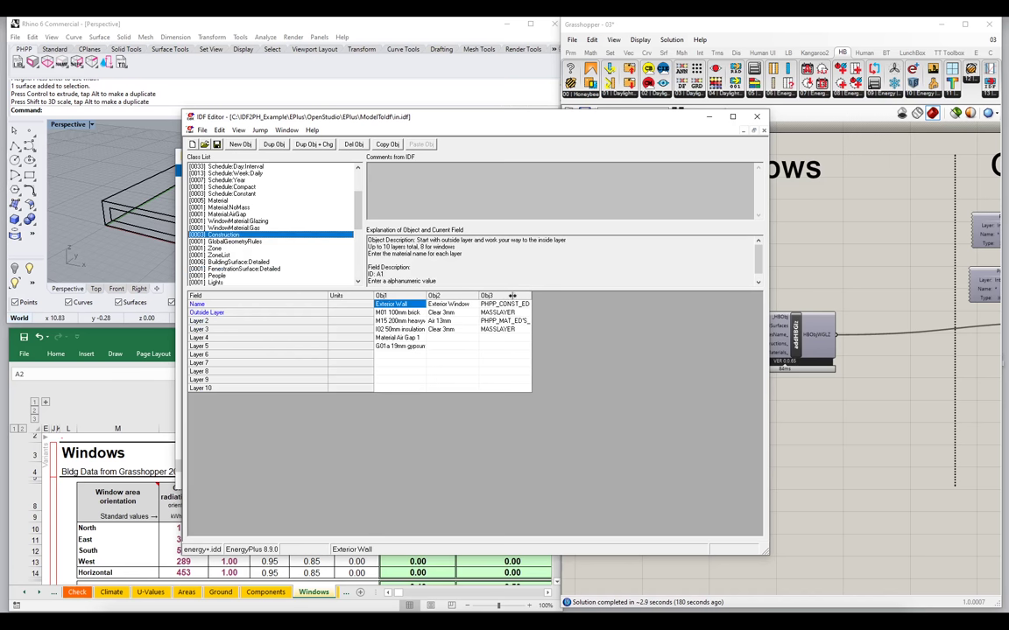
drag(479, 297, 526, 297)
click(448, 312)
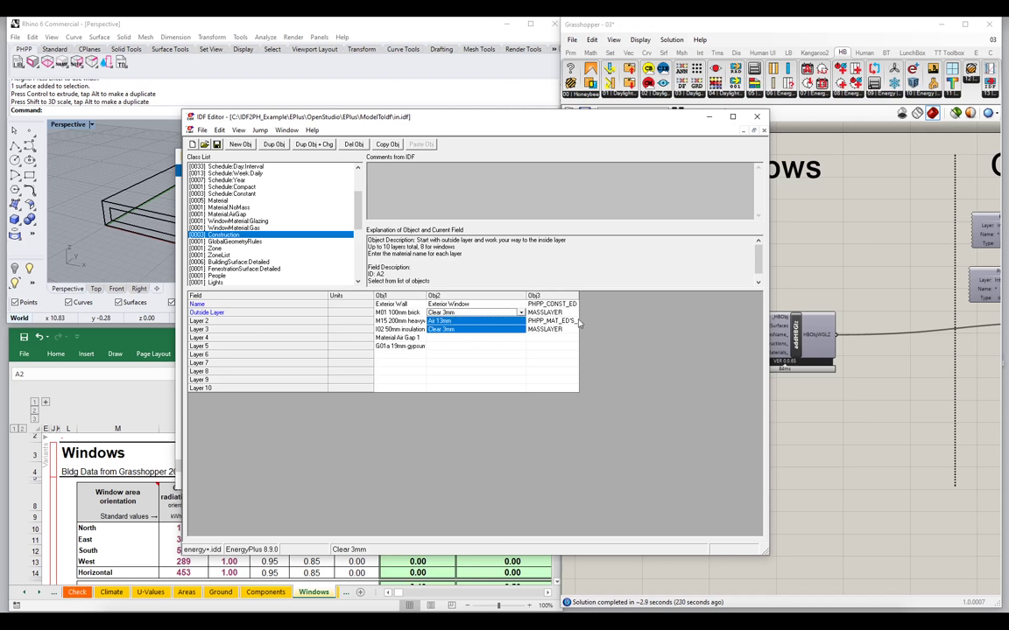
Step: Close the IDF Editor and EP-Launch and return to the Grasshopper canvas
click(758, 116)
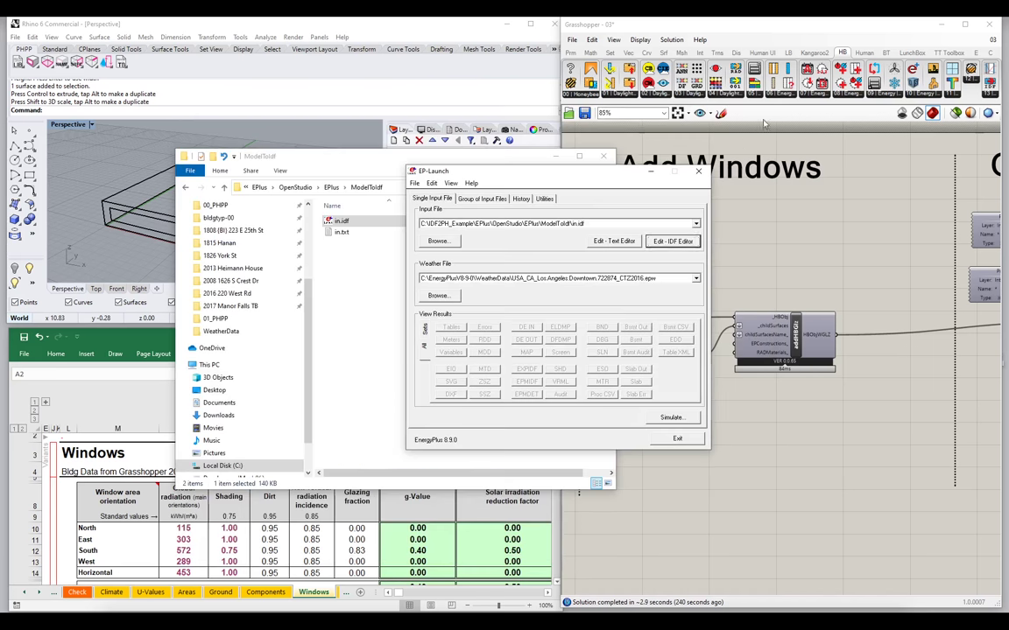
click(704, 169)
click(752, 421)
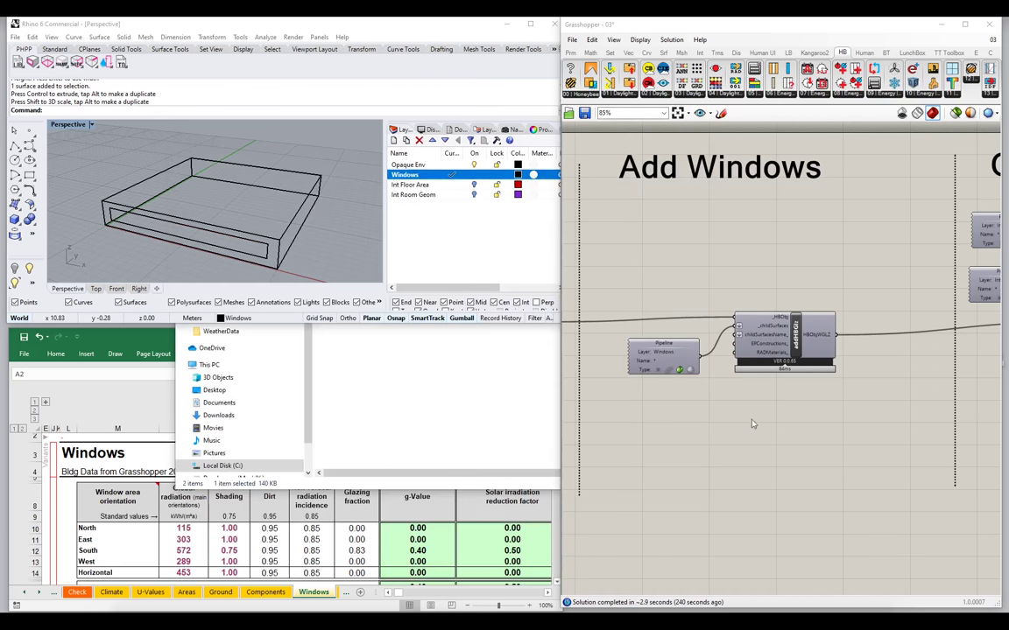
Step: Add a Honeybee_Decompose EP Construction component below addHBGlz
scroll(764, 421, up, 1)
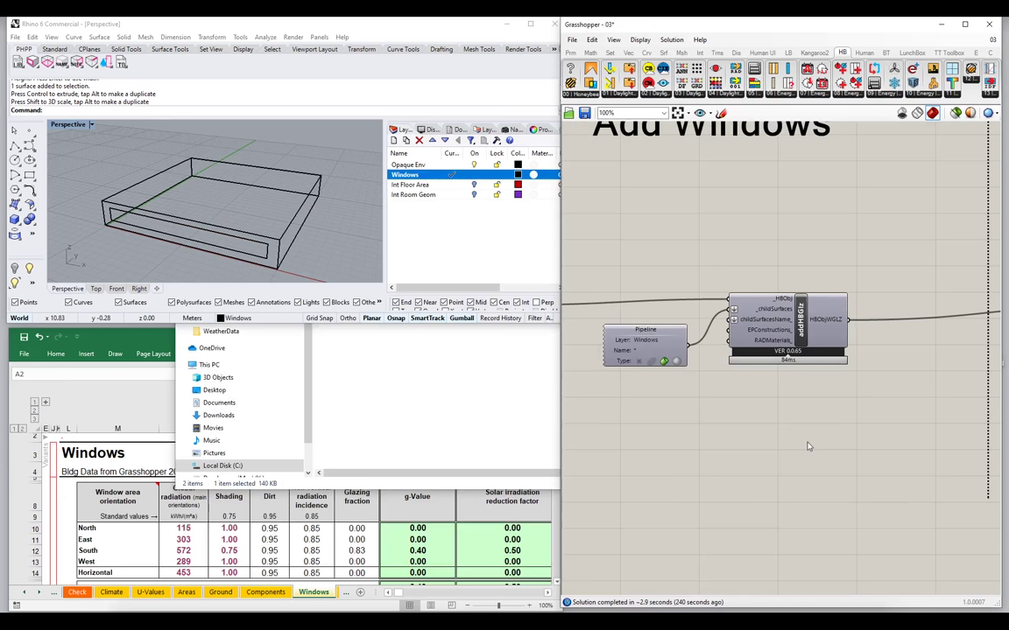
click(787, 97)
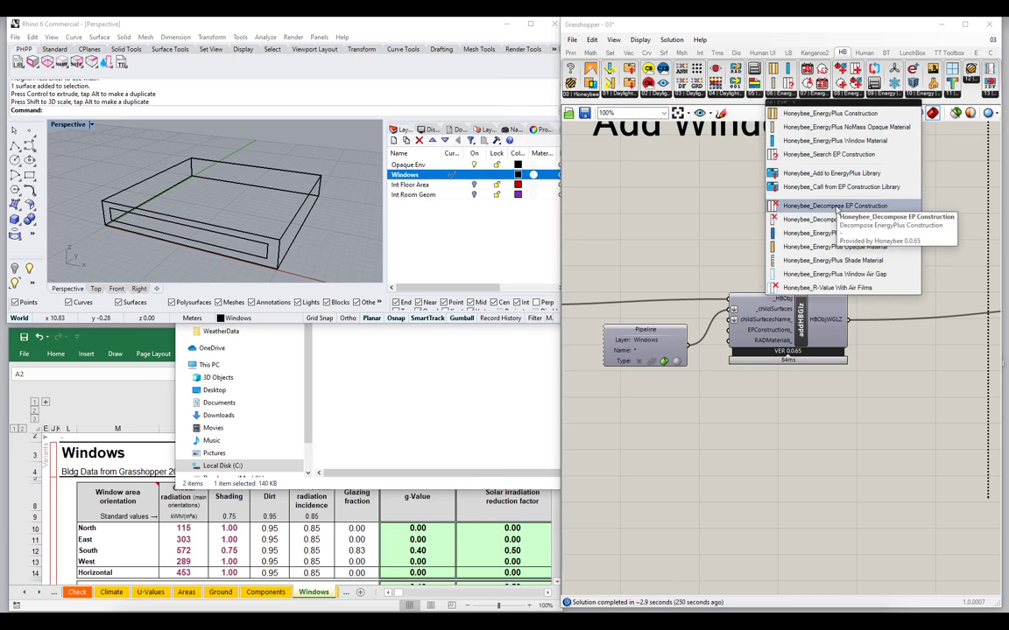
click(838, 210)
click(773, 466)
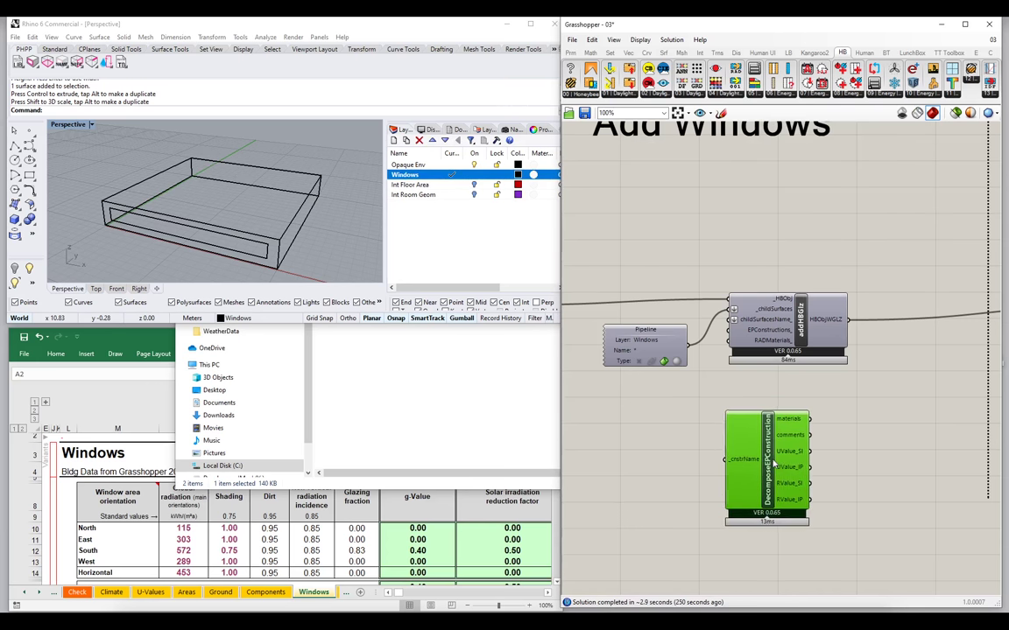
right_drag(755, 461, 731, 351)
drag(731, 351, 764, 362)
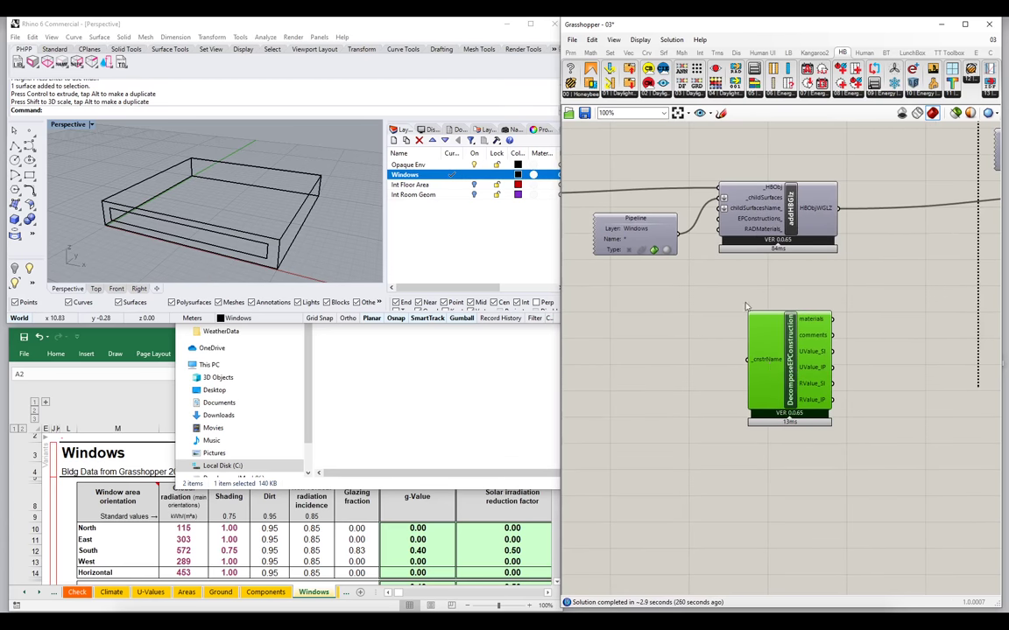
Step: Add a Honeybee_Label Zone Surfaces component below the Pipeline and connect addHBGlz's HBObjWGLZ output to its _HBObjects input
click(584, 96)
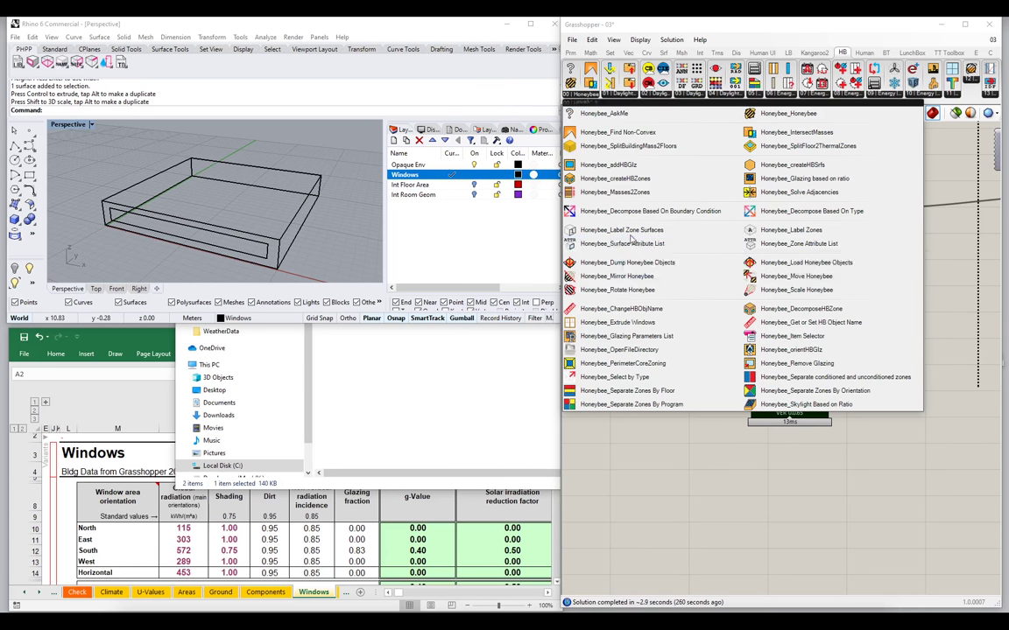
click(623, 229)
click(604, 296)
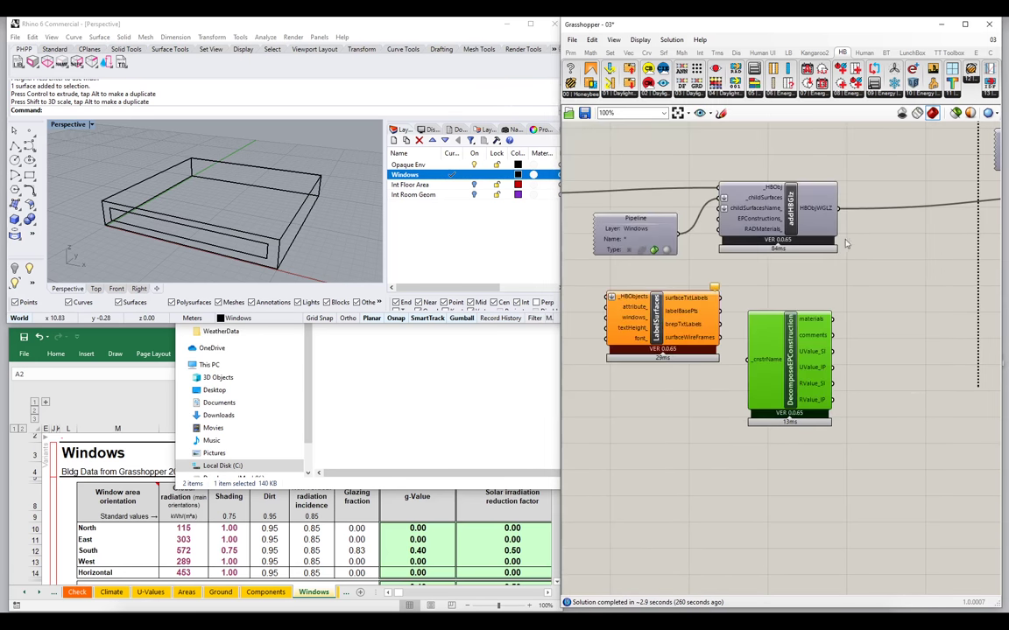
drag(838, 207, 610, 296)
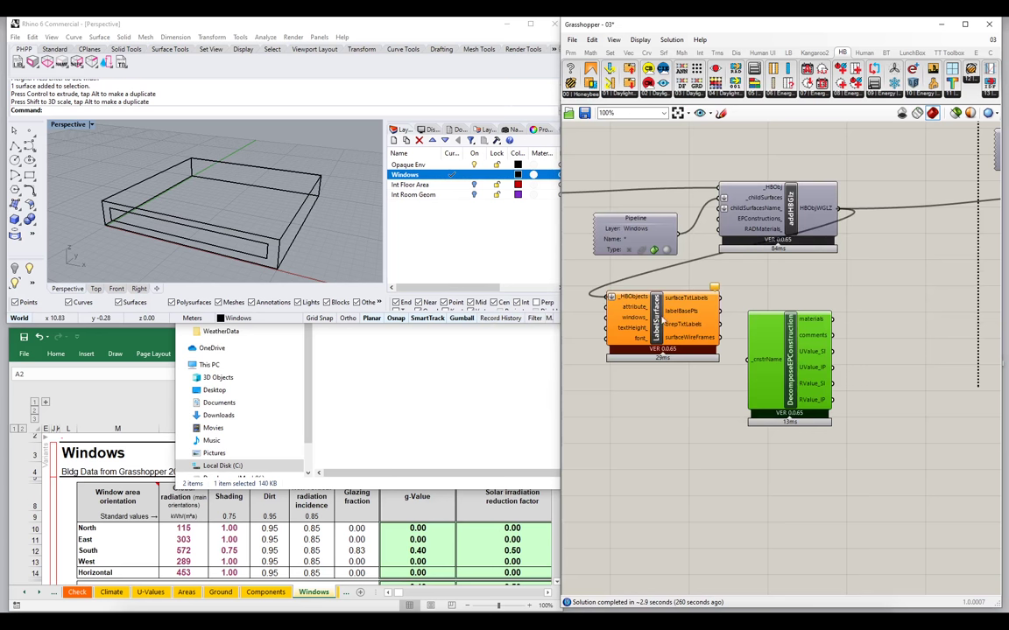
drag(660, 323, 658, 373)
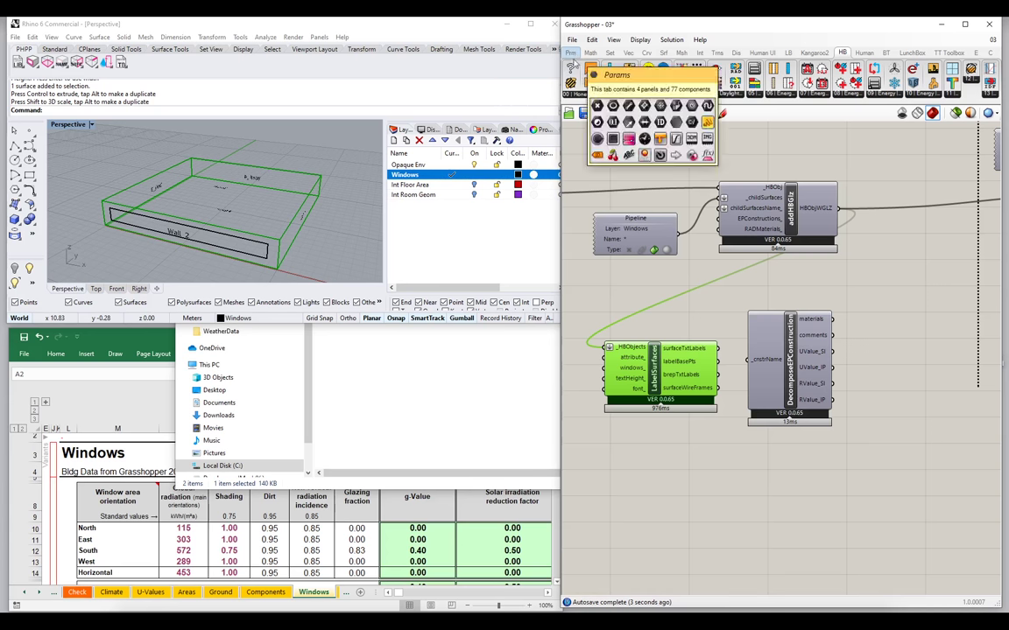
Step: Add a surface attribute list set to EnergyPlus Construction, shift DecomposeEPConstruction aside, and wire the list into LabelSurfaces' attribute_ input
click(582, 97)
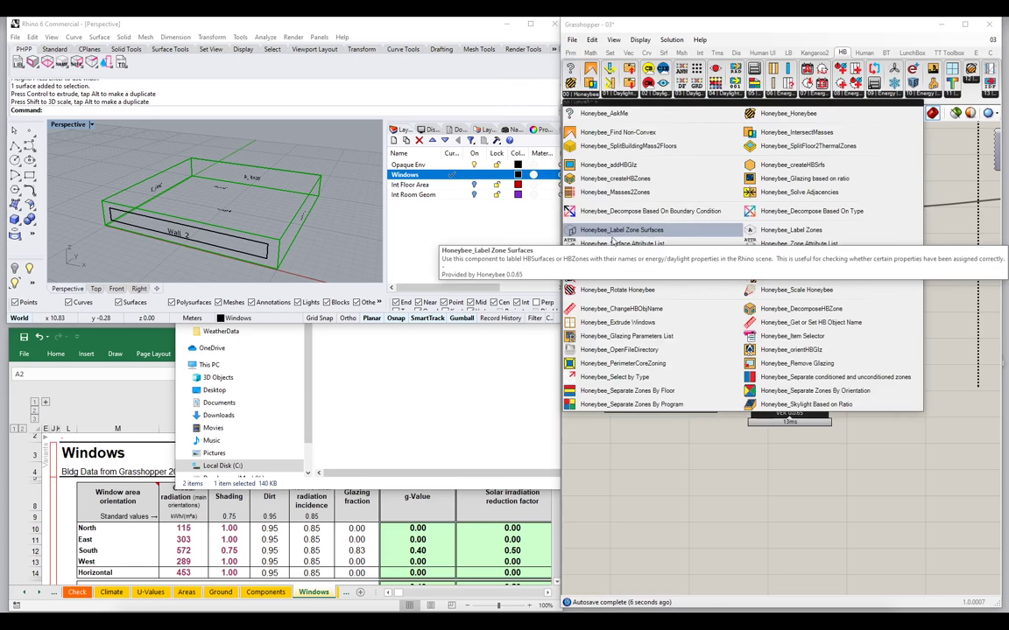
click(670, 310)
click(740, 312)
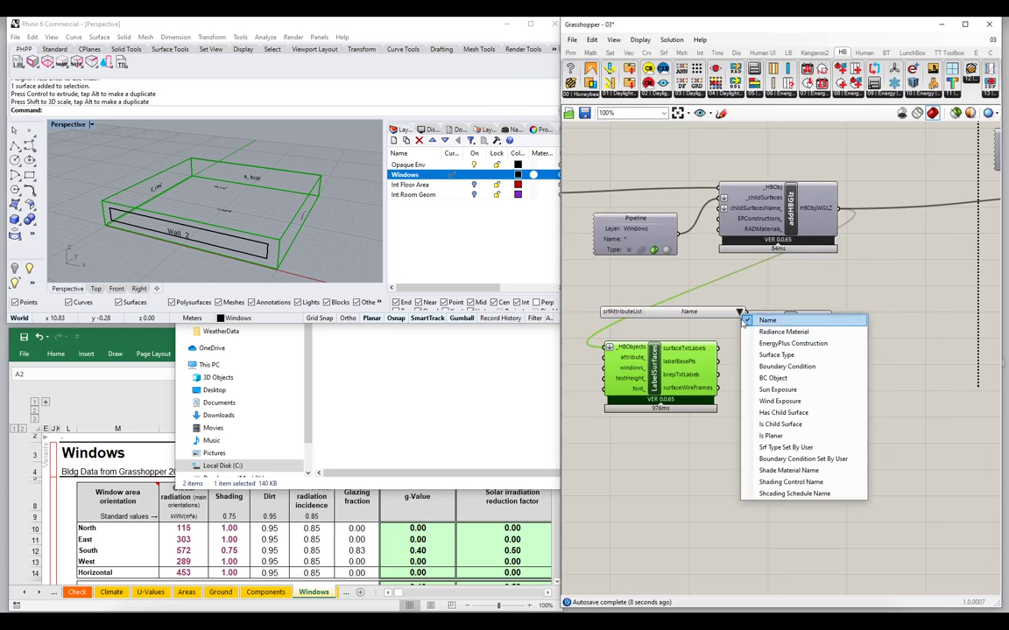
click(758, 343)
click(739, 312)
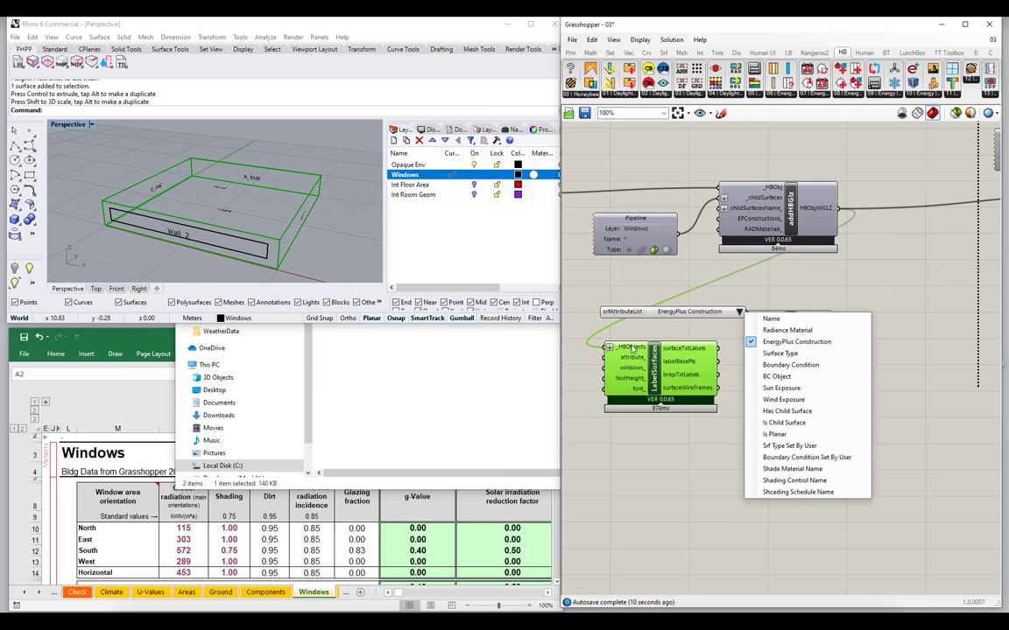
click(816, 301)
key(ctrl+v)
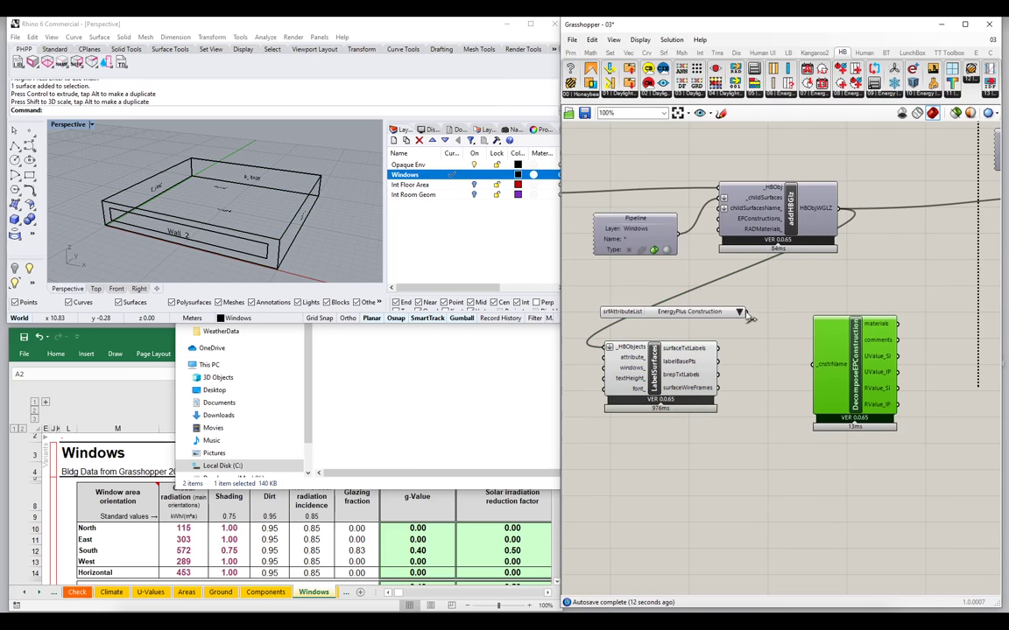
drag(754, 312, 602, 357)
Step: Add a panel connected to the surfaceTxtLabels output of LabelSurfaces and enlarge it to read the full construction names
double_click(748, 363)
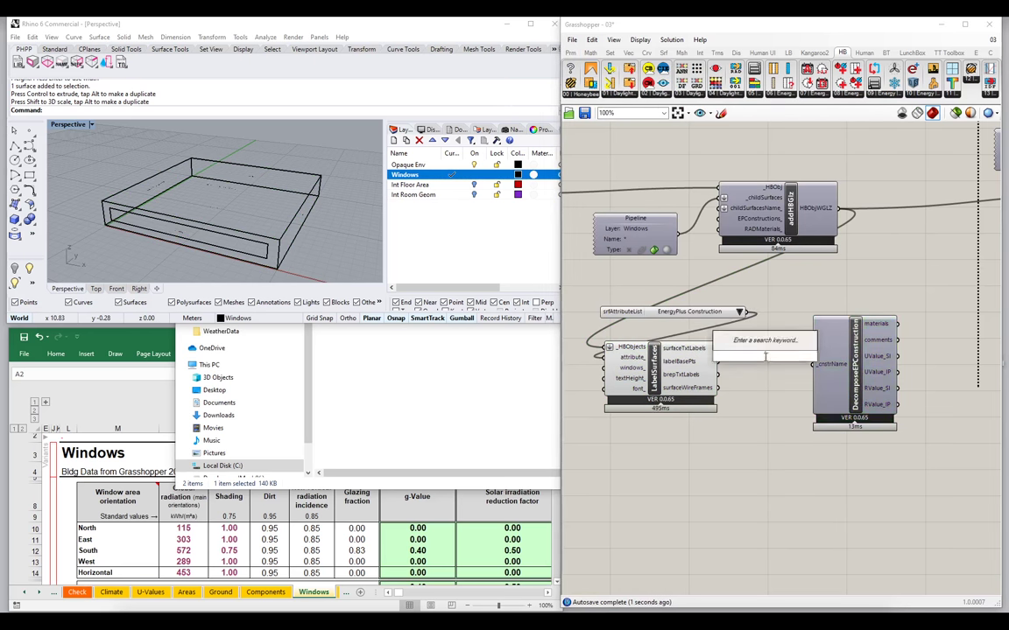
text(panel)
key(Return)
drag(718, 348, 726, 351)
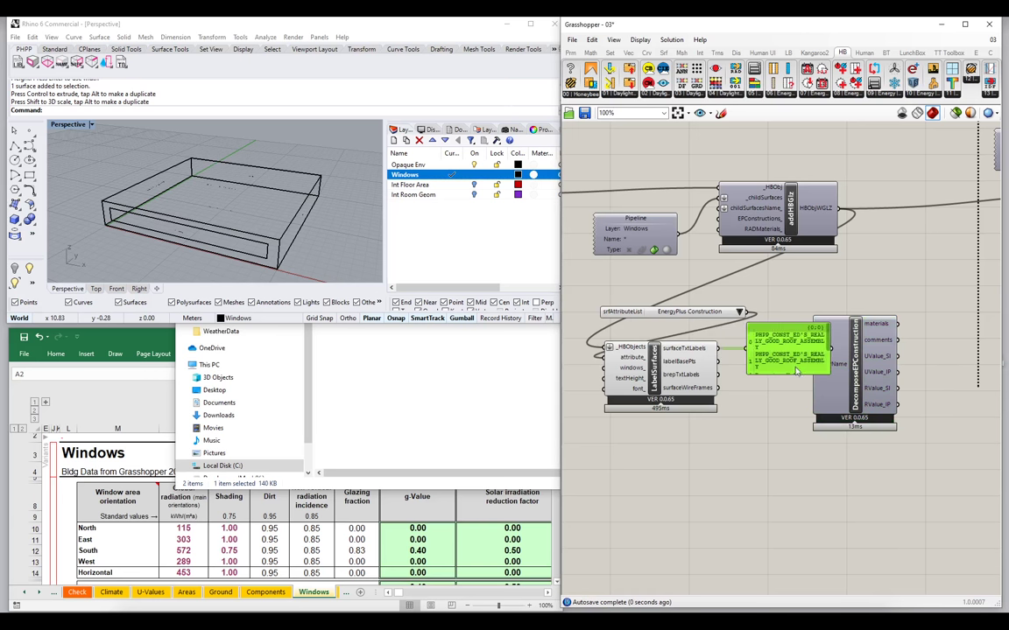
right_drag(774, 369, 642, 294)
drag(680, 289, 749, 333)
scroll(569, 280, up, 2)
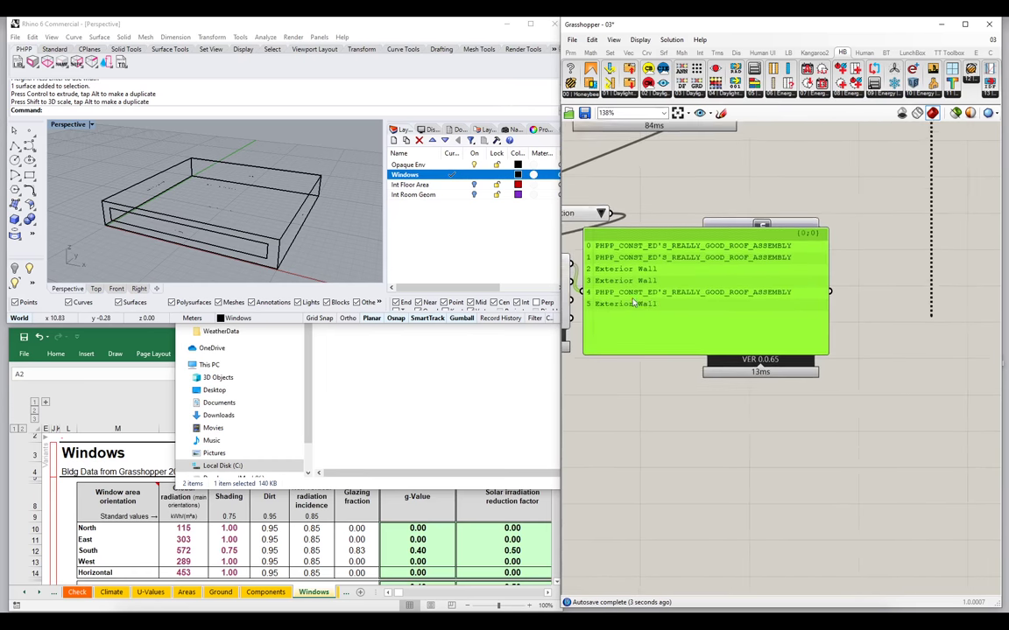
right_drag(653, 291, 722, 297)
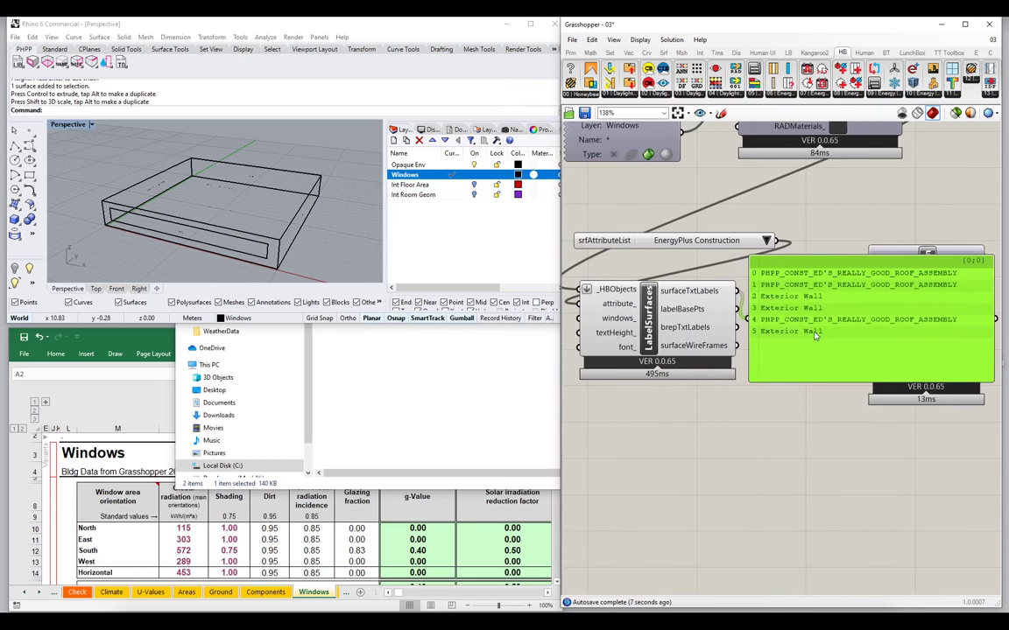
Step: Add a Boolean Toggle, connect it to the windows_ input of LabelSurfaces and set it to True
right_drag(598, 326, 712, 332)
double_click(638, 315)
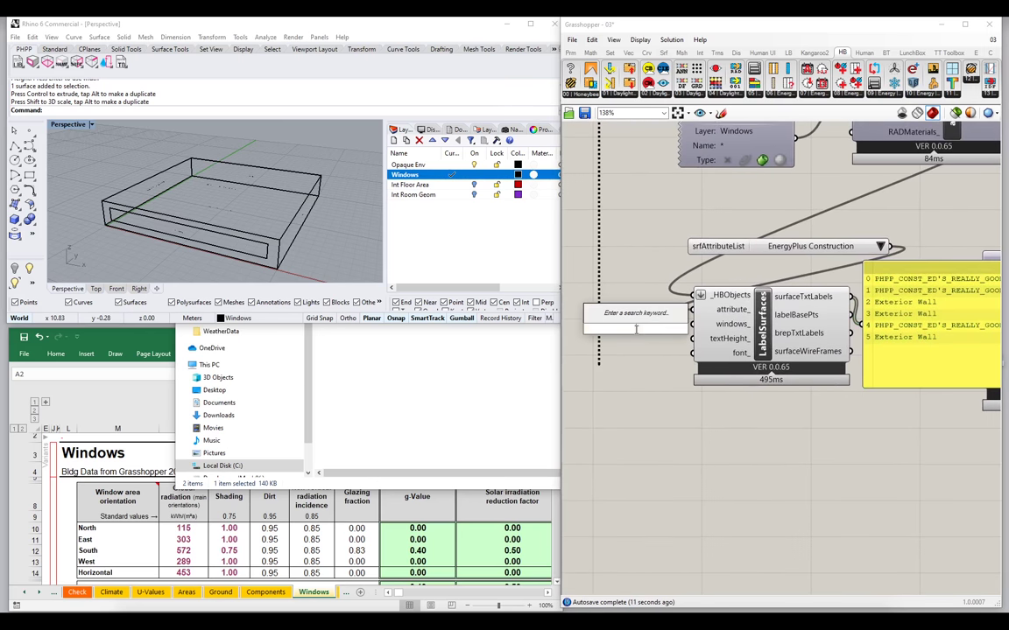
mouse_move(734, 330)
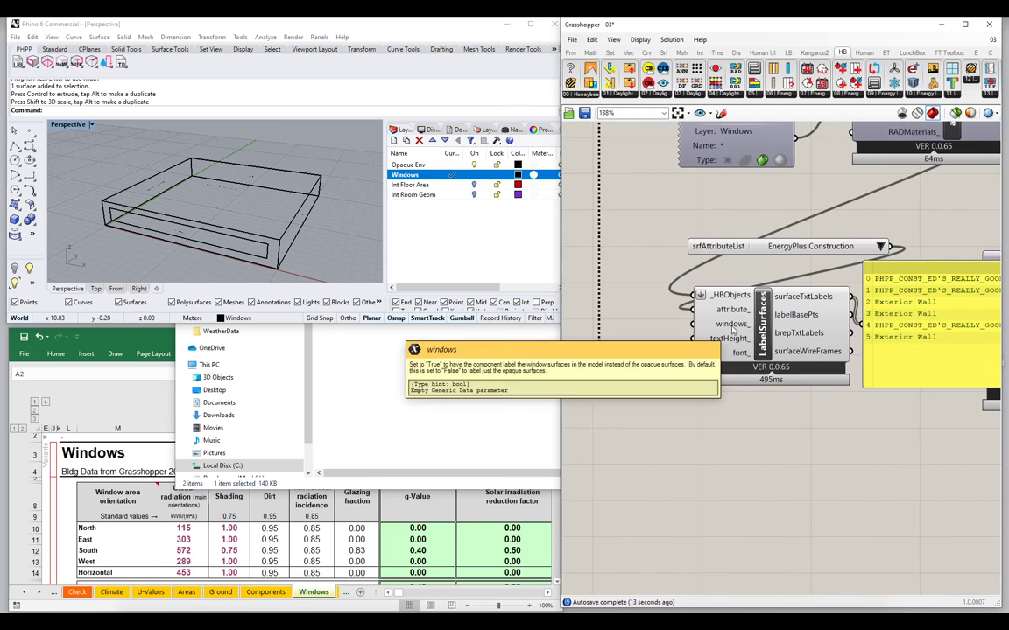
double_click(645, 326)
text(boo)
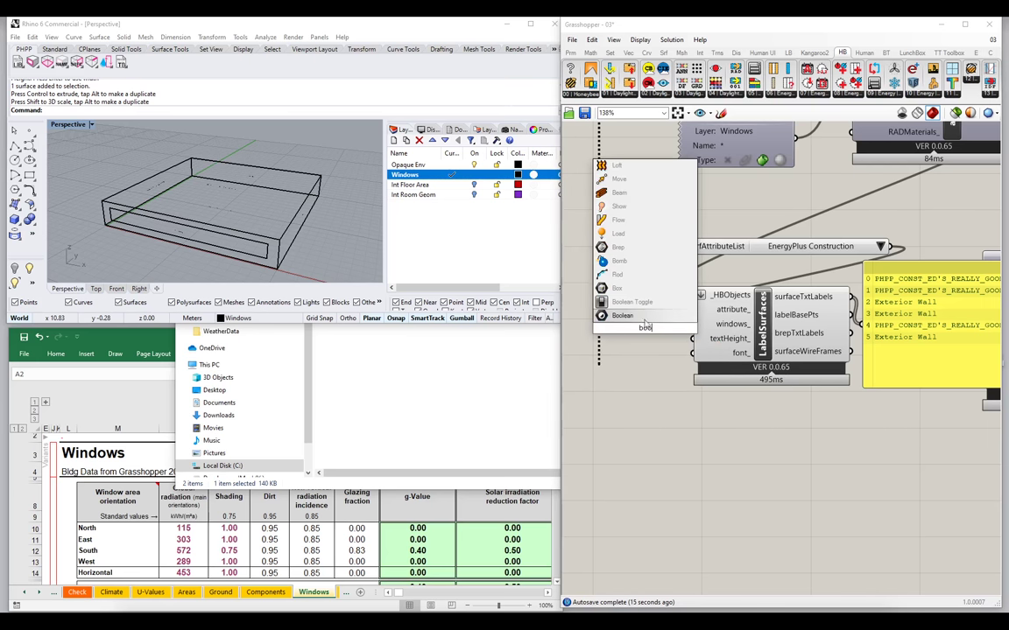
click(624, 302)
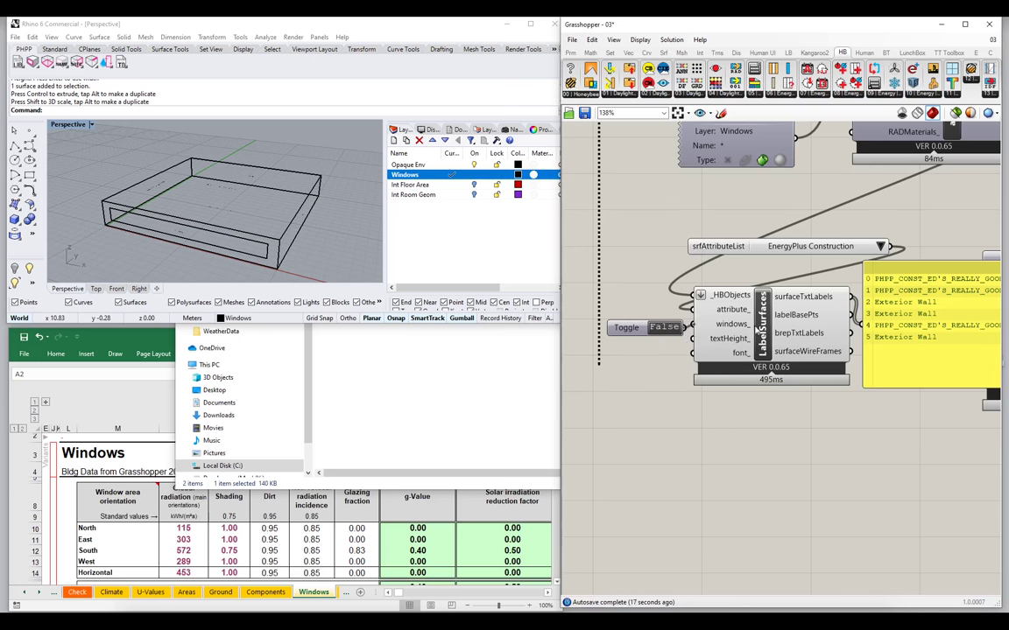
double_click(663, 327)
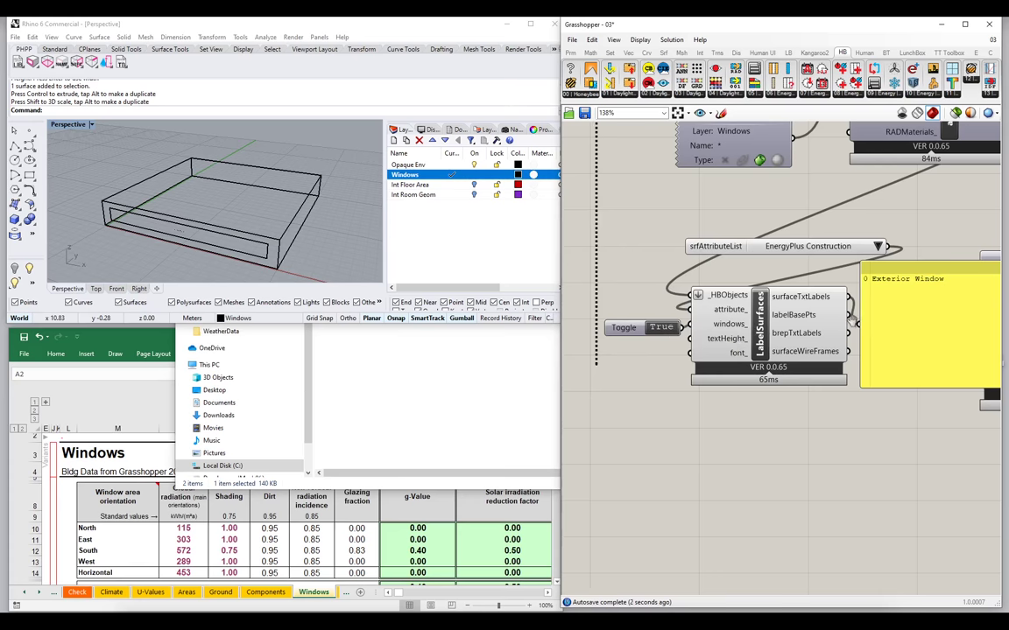
right_drag(852, 320, 796, 325)
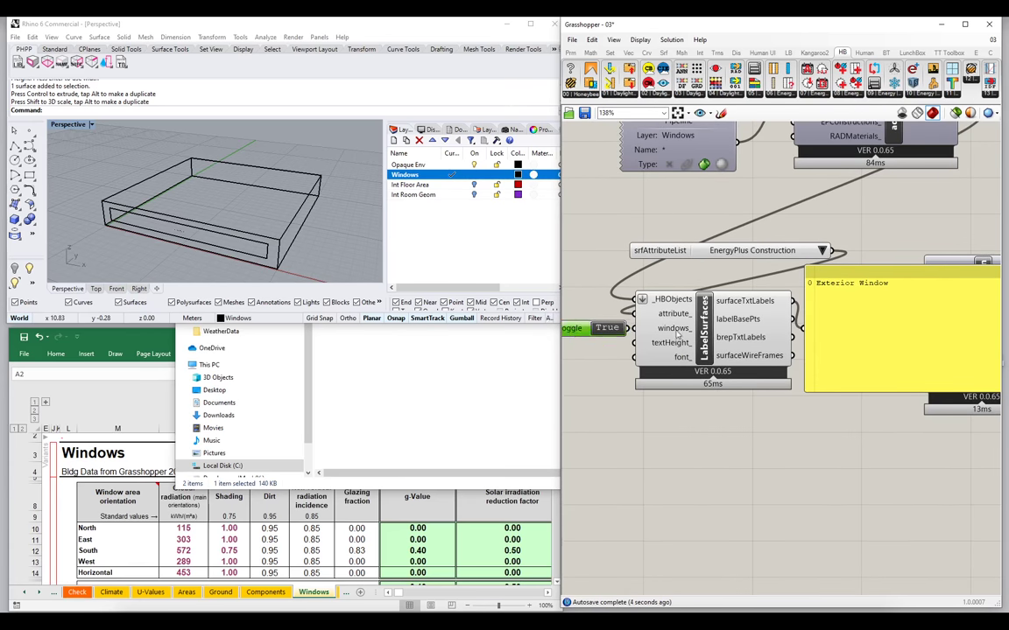
right_drag(676, 334, 702, 338)
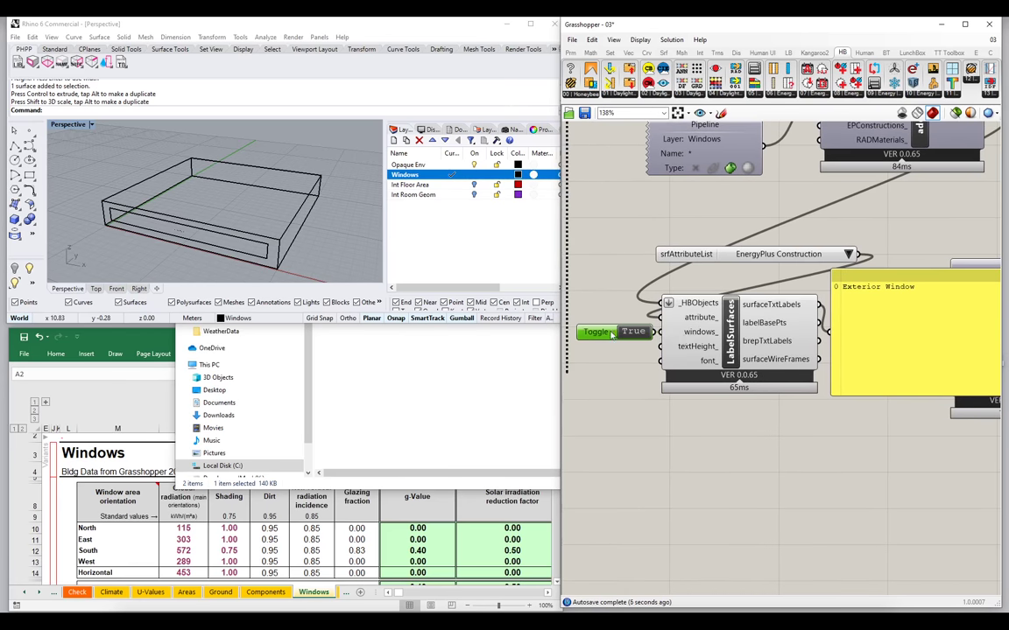
Step: Shrink the label text panel and connect its output to the _cnstrName input of DecomposeEPConstruction
scroll(610, 334, down, 3)
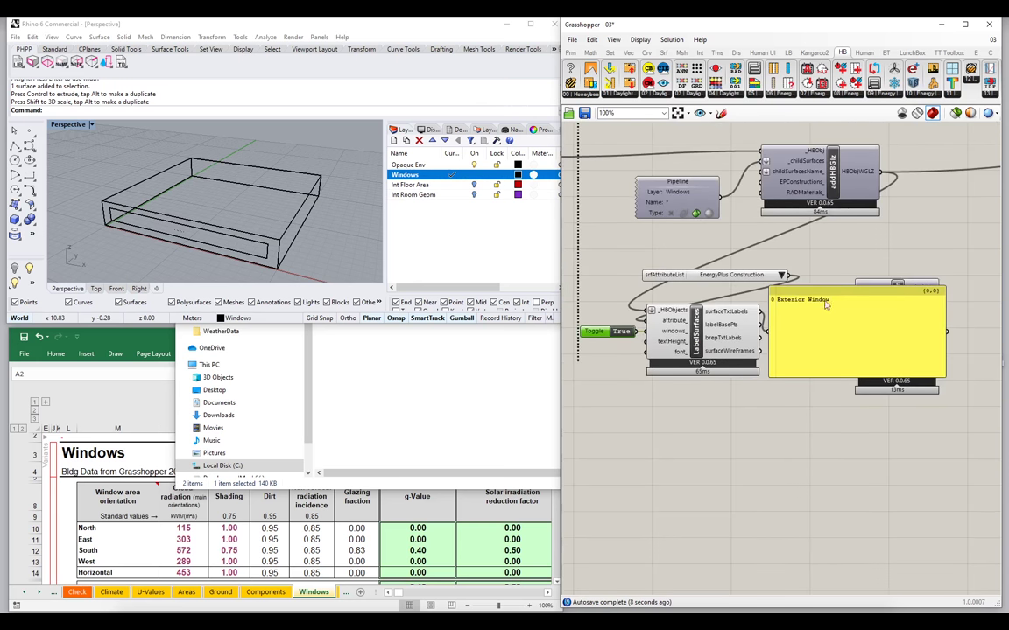
drag(946, 378, 867, 321)
right_drag(889, 341, 722, 310)
mouse_move(724, 311)
mouse_down()
mouse_move(772, 298)
mouse_move(725, 295)
mouse_up()
Step: Add a panel beside DecomposeEPConstruction and connect it to the materials output to read the window's material layers
double_click(886, 238)
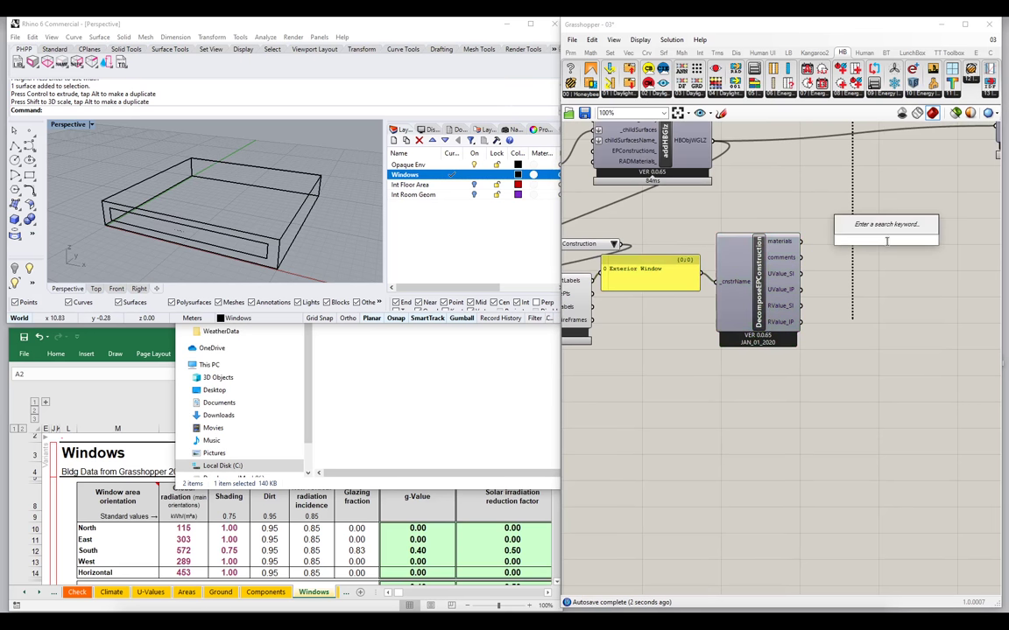
text(panel)
key(Return)
scroll(862, 239, up, 1)
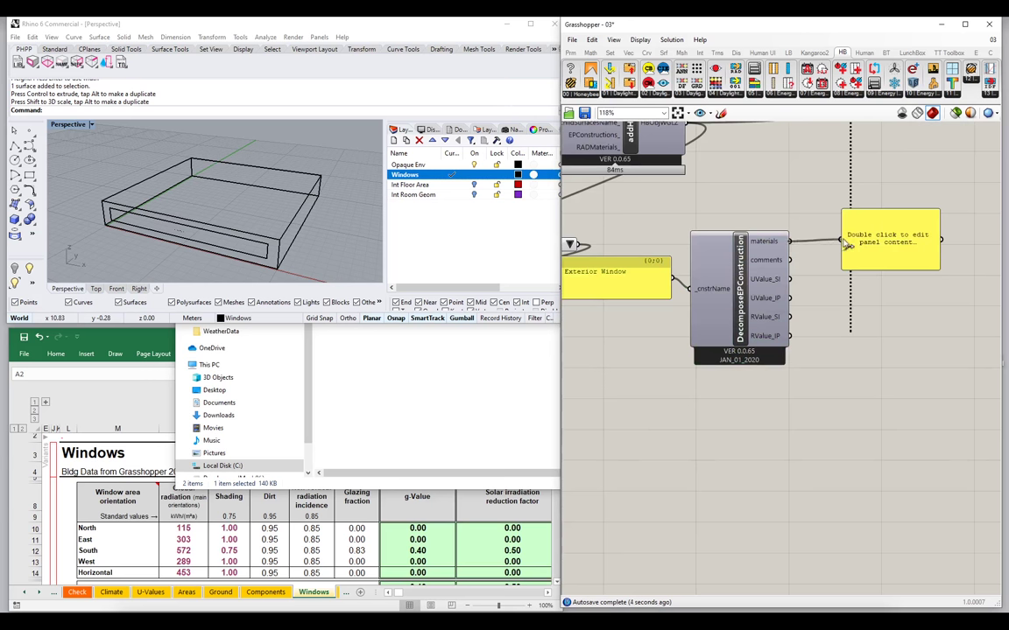
drag(790, 242, 857, 238)
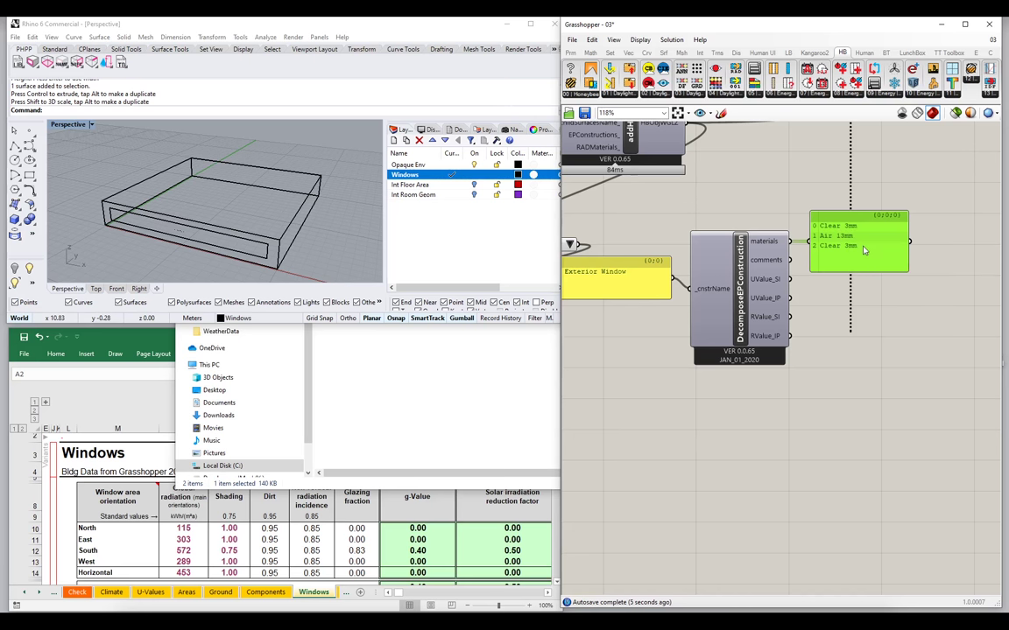
Step: Add a second panel beneath the materials panel and connect it to the UValue_SI output of DecomposeEPConstruction
click(819, 310)
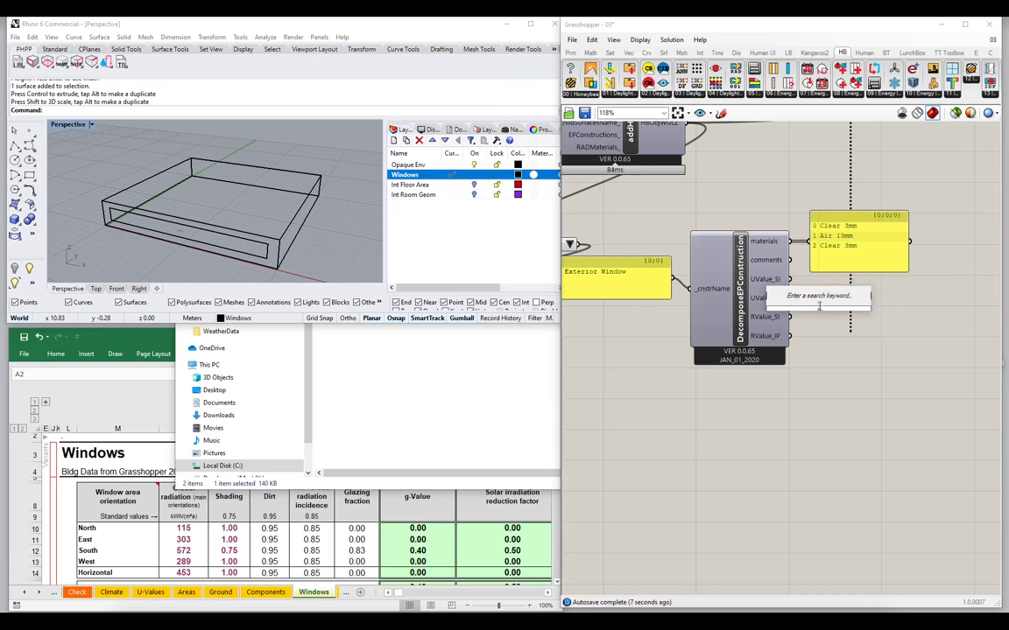
double_click(793, 280)
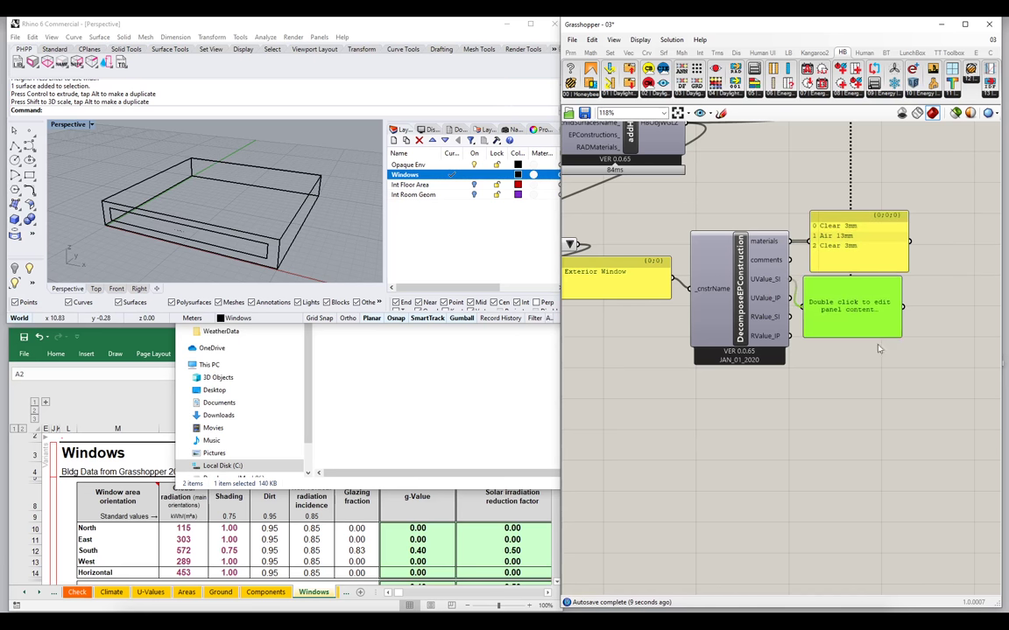
drag(803, 306, 790, 279)
drag(854, 335, 859, 339)
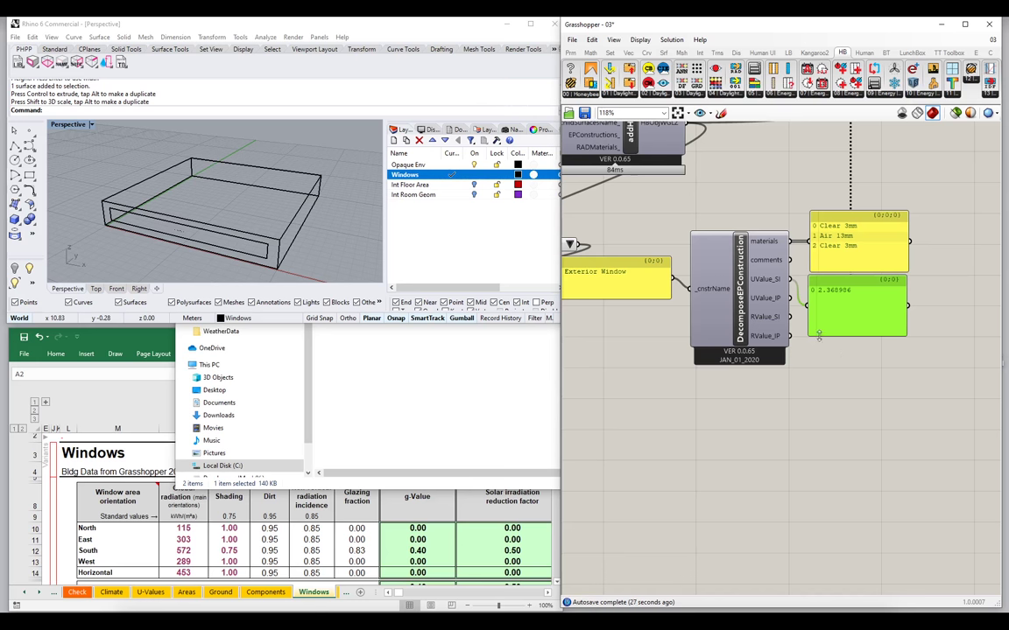
Step: Delete the construction inspection components, including LabelSurfaces, its attribute list and toggle, DecomposeEPConstruction and the panels, keeping the Windows pipeline and addHBGlz
scroll(843, 352, down, 3)
scroll(934, 232, up, 2)
drag(934, 232, 567, 385)
key(Delete)
right_drag(702, 265, 770, 297)
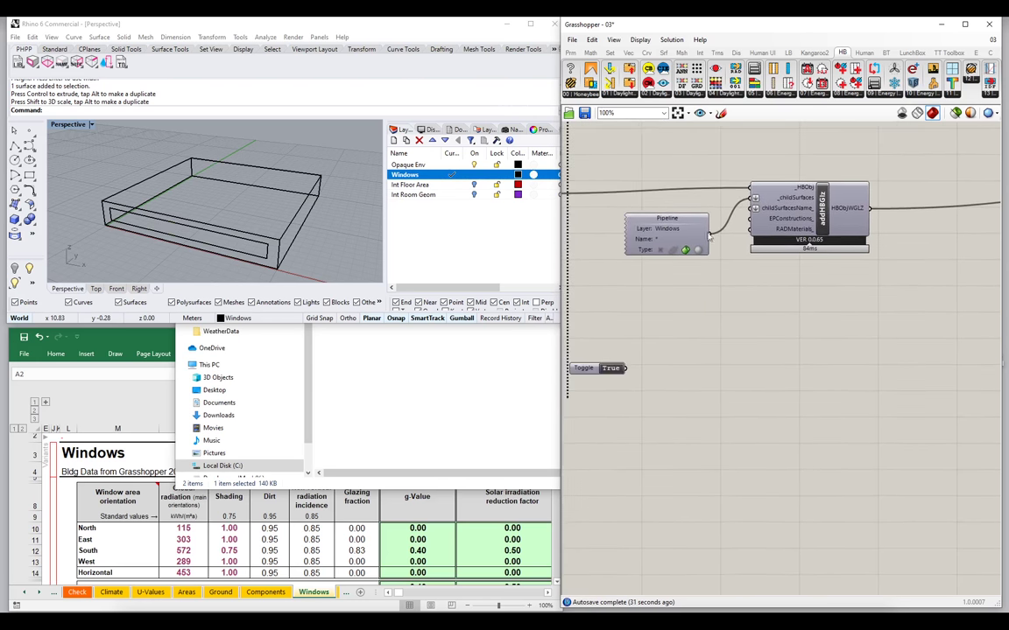
drag(642, 349, 606, 383)
key(Delete)
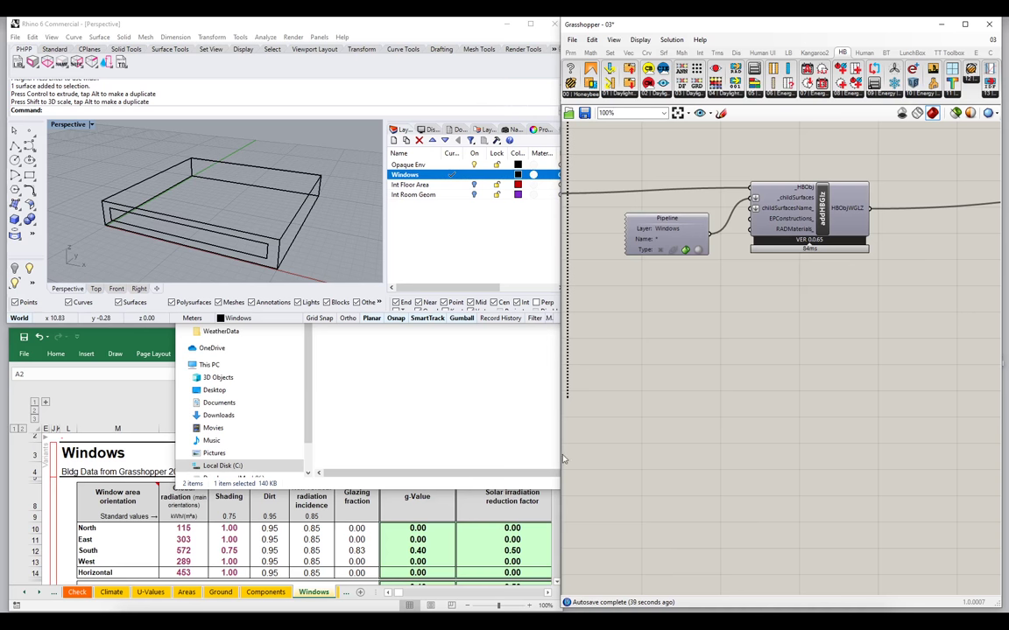
Step: Switch to the OutputFile_01.xlsx workbook in Excel, maximize it and examine the exported window's glazing and frame U-values in row 24
click(228, 505)
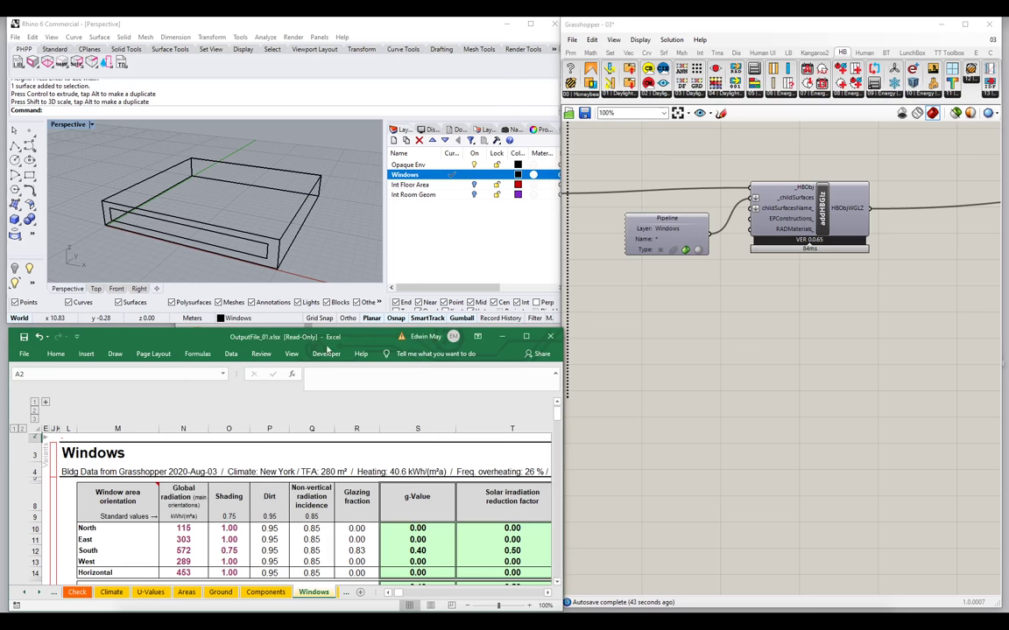
double_click(317, 338)
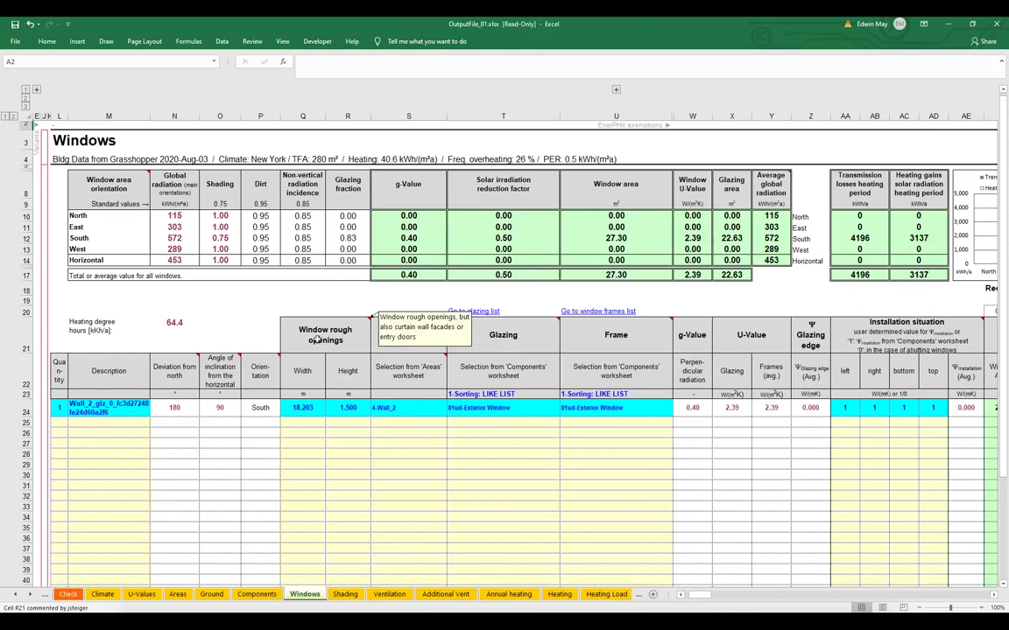
click(19, 412)
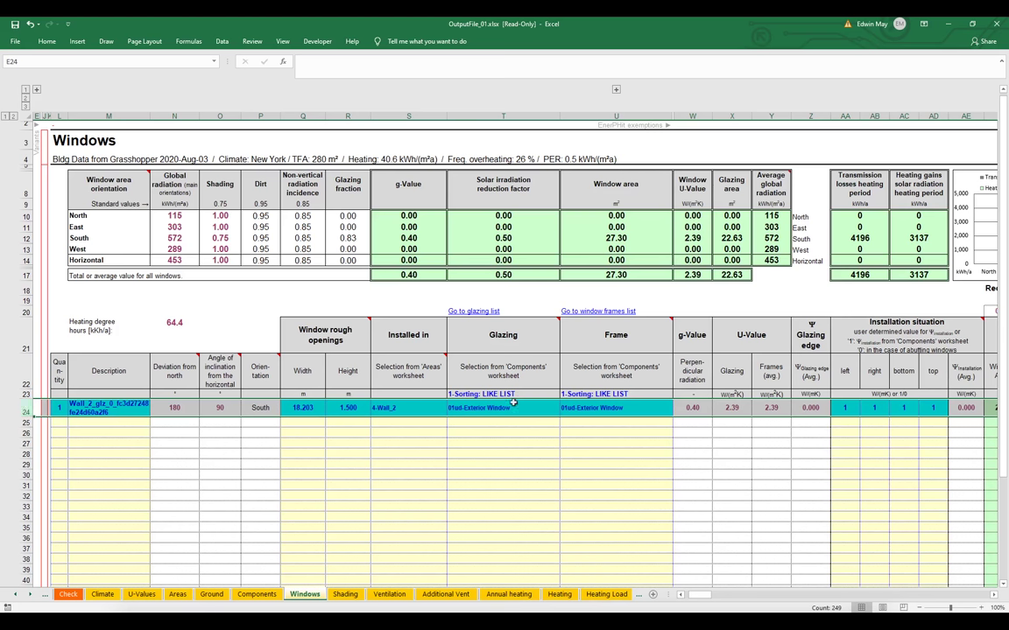
click(739, 408)
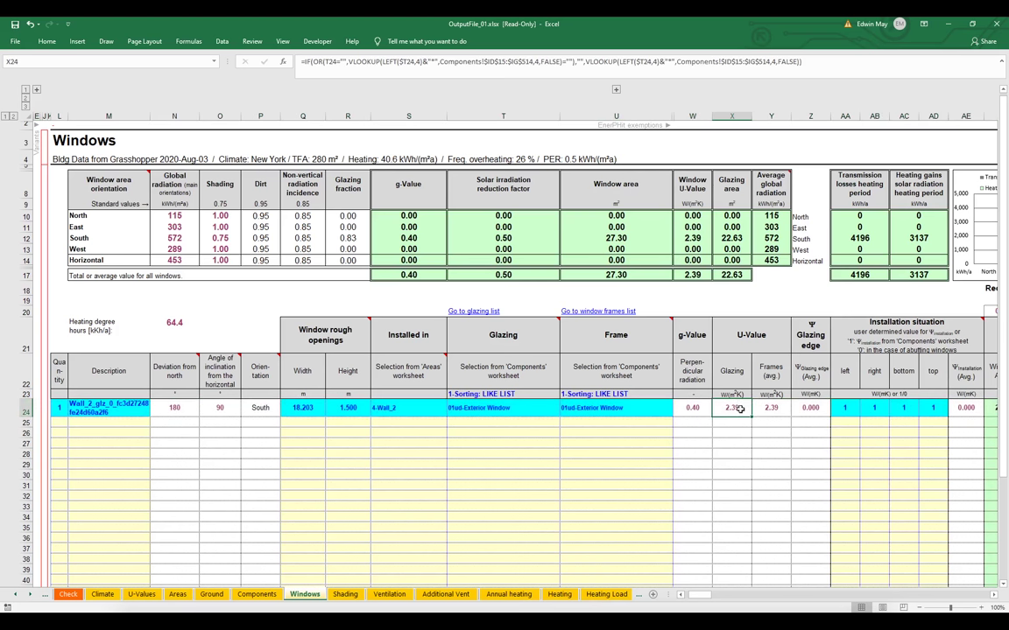
click(781, 408)
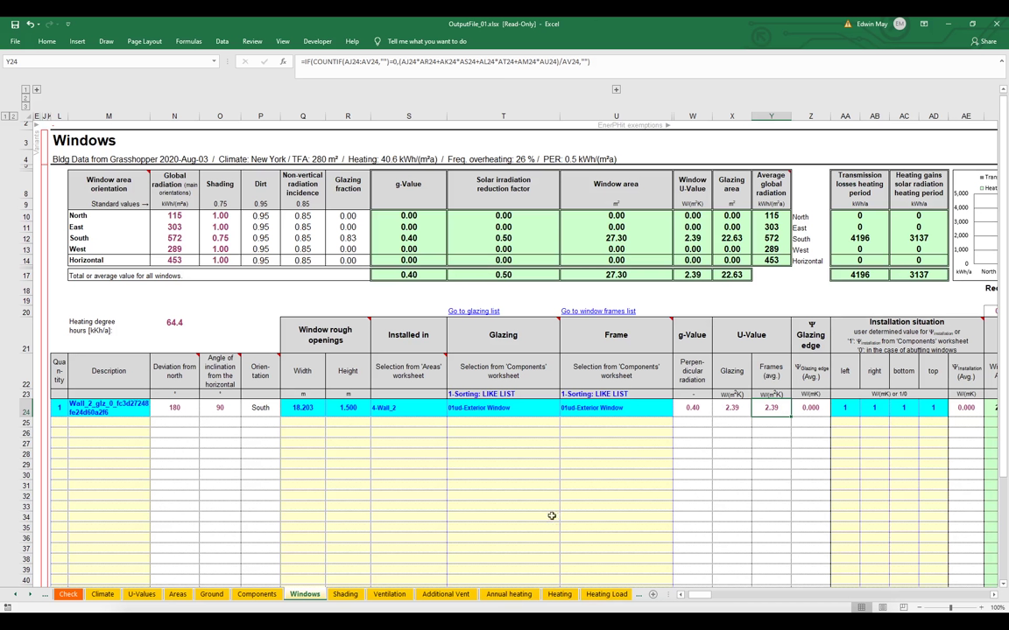
Step: Open the Heating worksheet and examine the solar gains in the energy balance chart and the annual heating demand figures
click(560, 594)
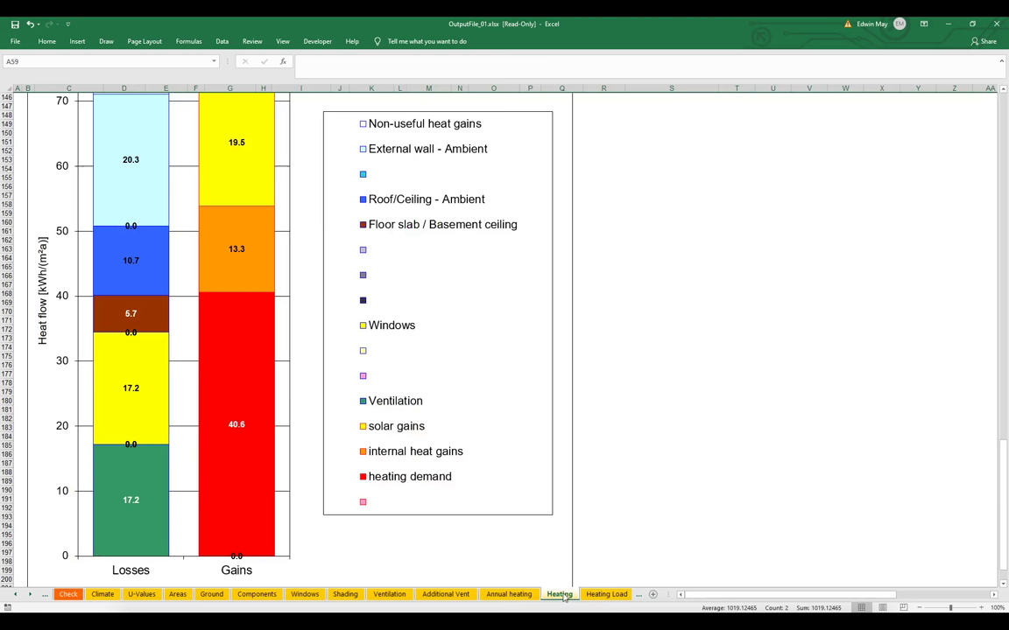
scroll(396, 490, up, 2)
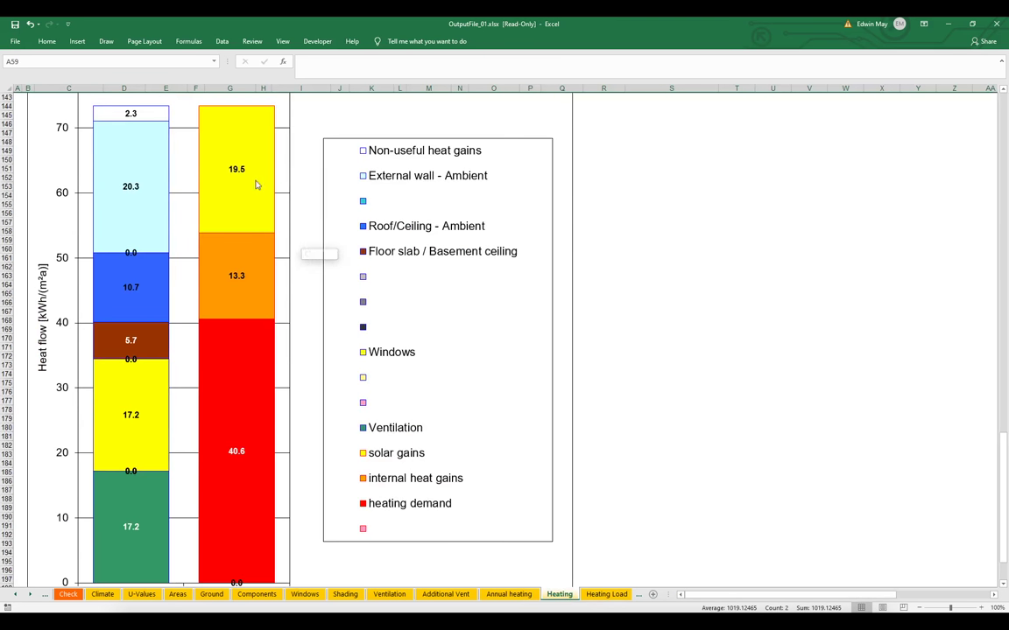
mouse_move(257, 184)
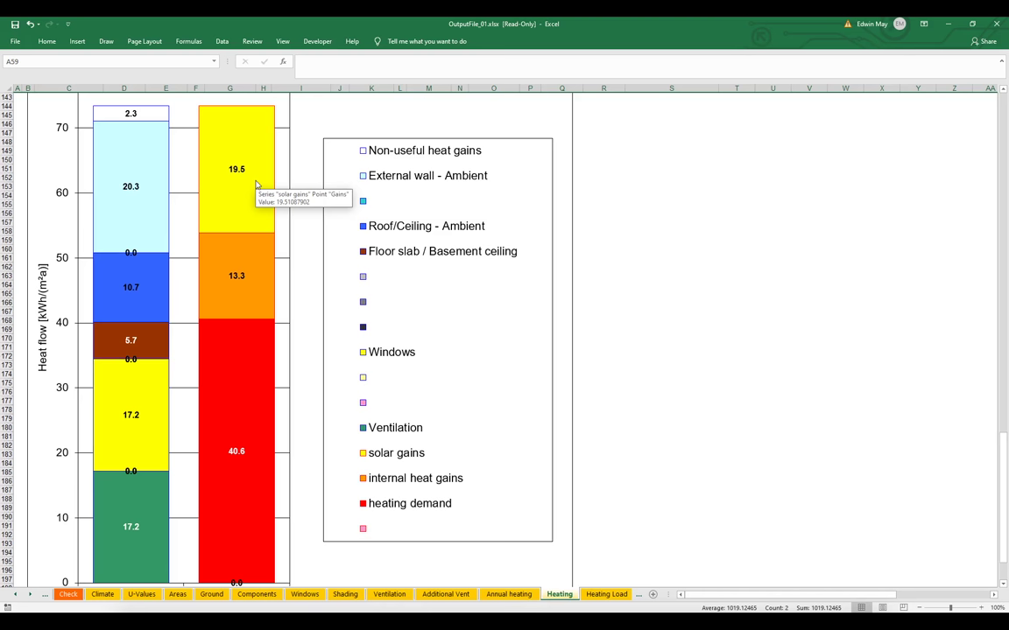
scroll(213, 258, up, 8)
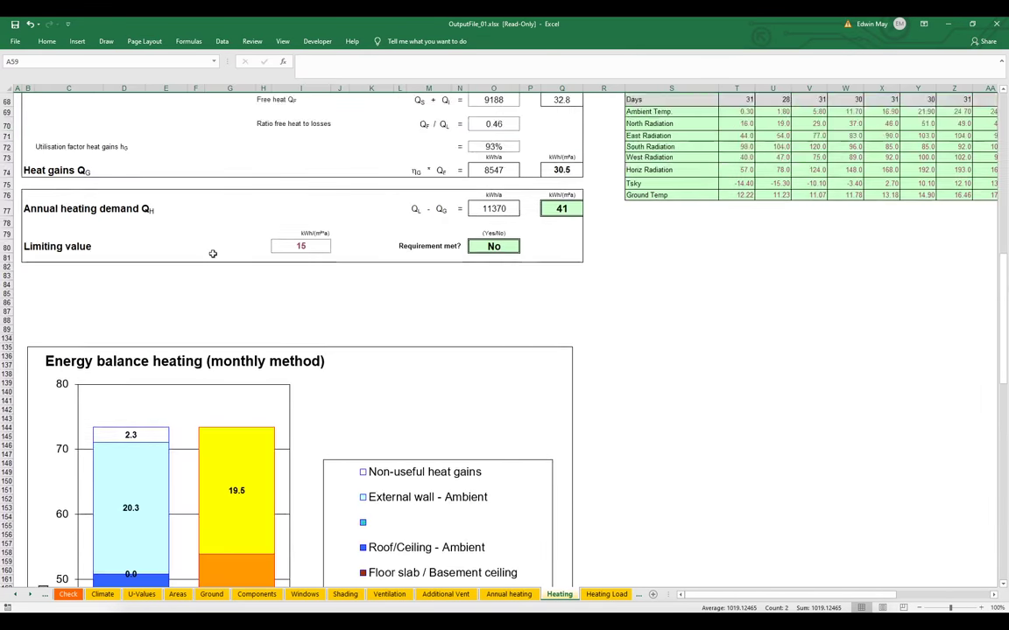
scroll(213, 254, up, 10)
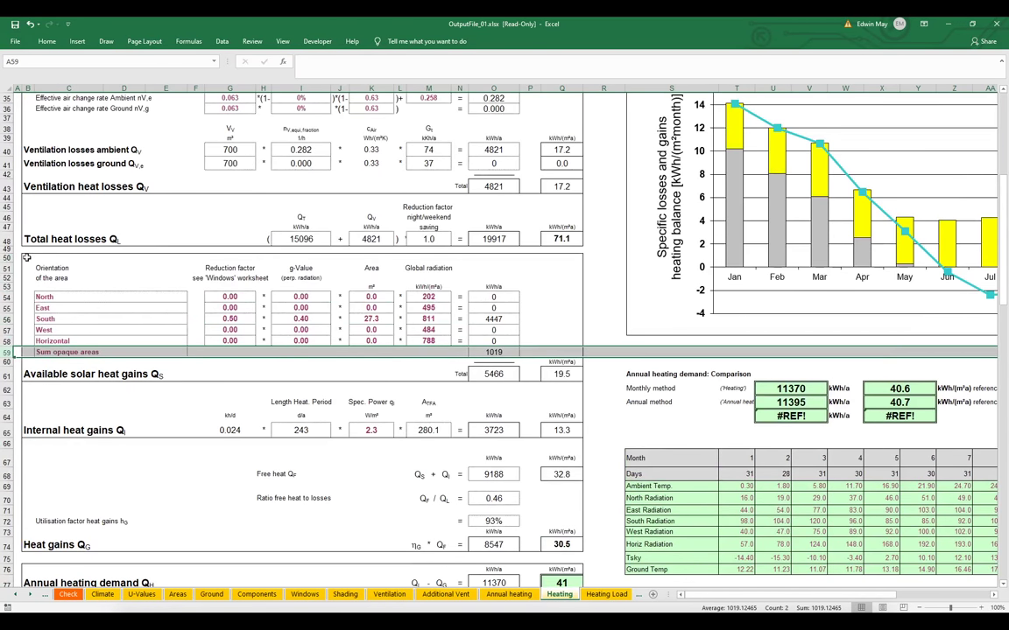
Step: Examine the solar heat gains table by orientation on the Heating worksheet, highlighting the South row
drag(27, 257, 509, 361)
click(88, 319)
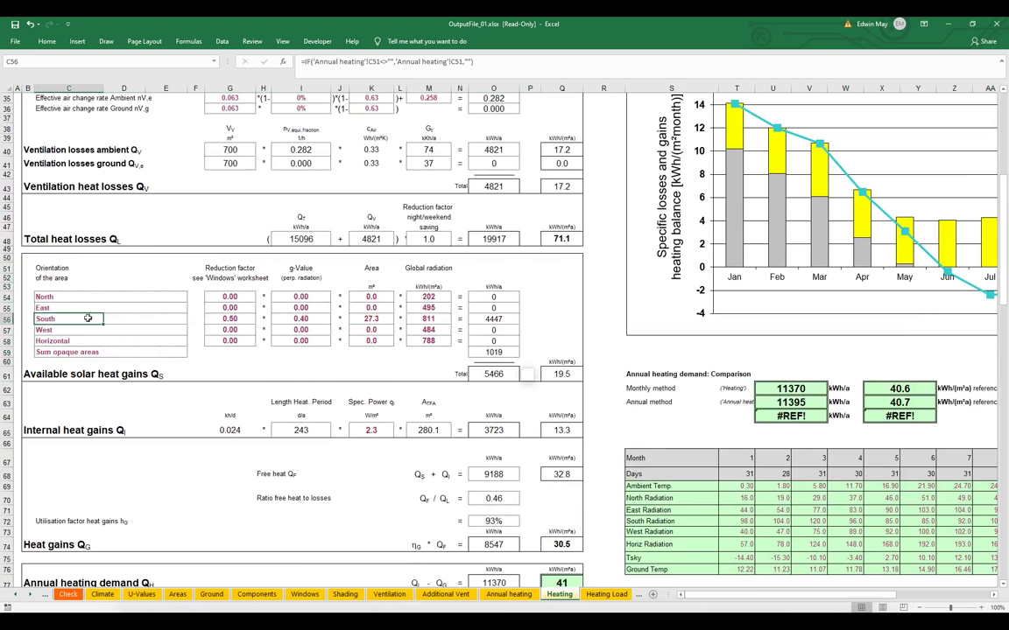
drag(88, 318, 477, 321)
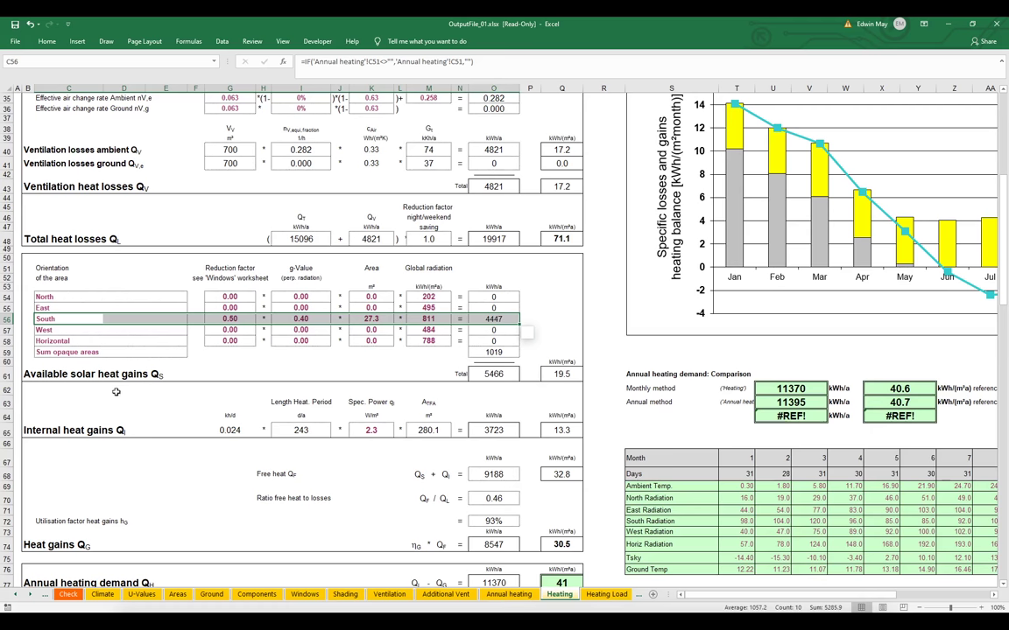
Step: Examine the Windows row of the transmission heat losses table and compare its annual loss with the South solar gains
scroll(113, 387, up, 10)
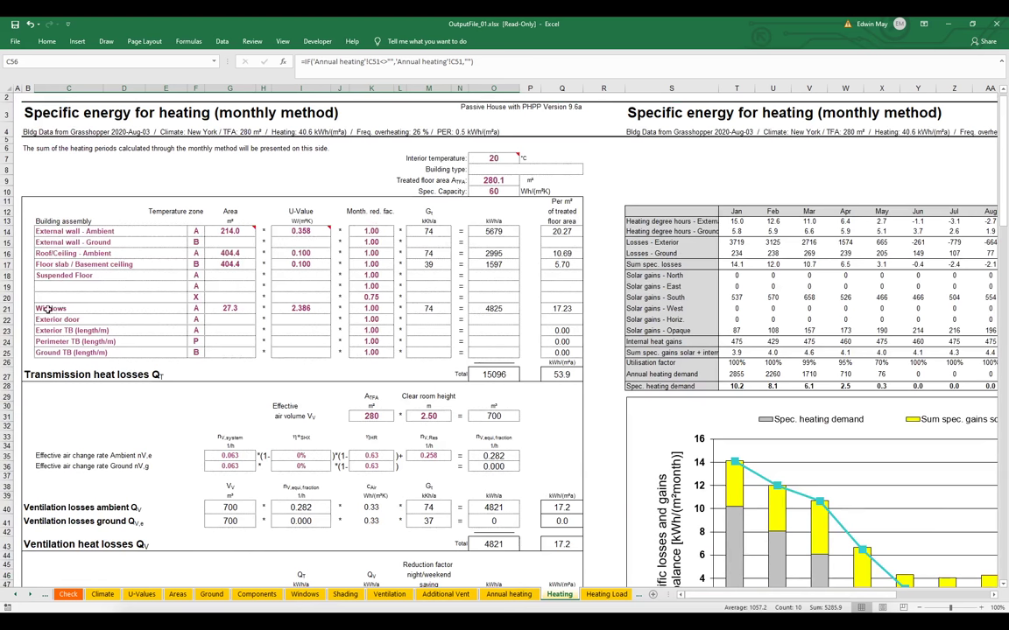
drag(49, 308, 573, 308)
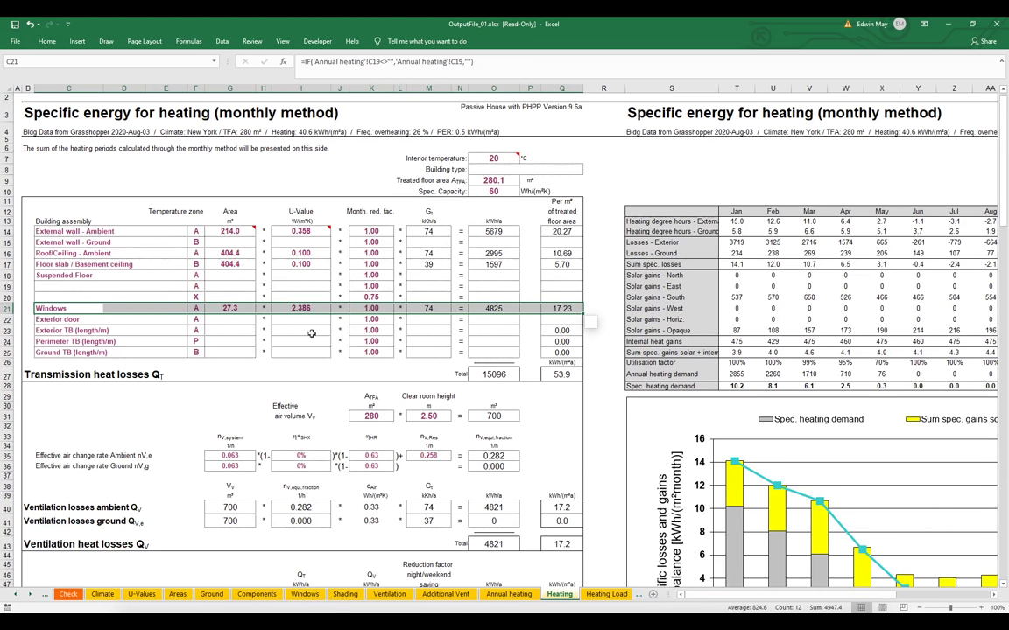
click(510, 309)
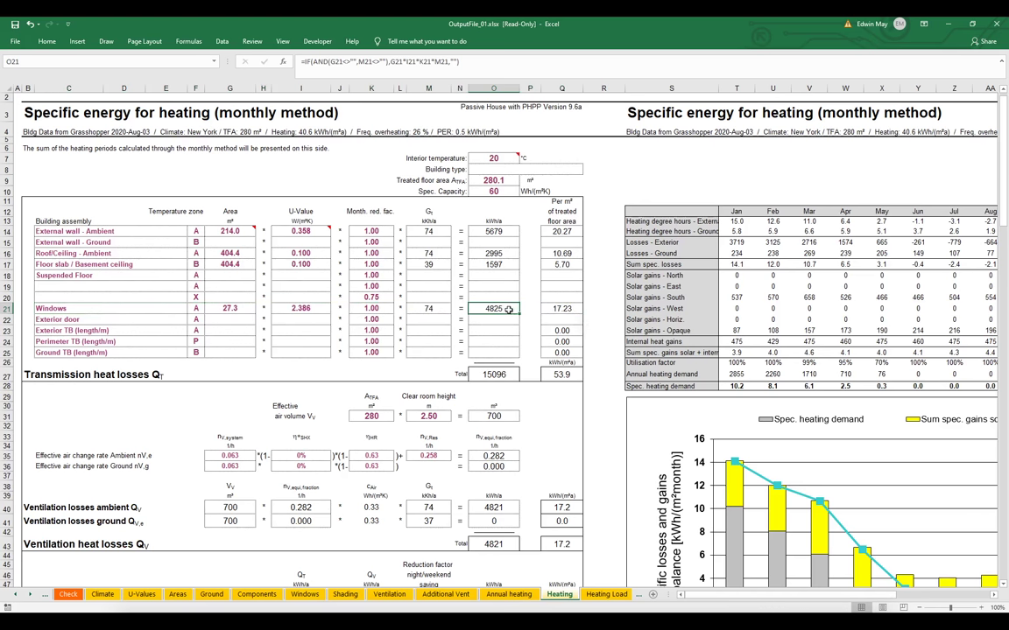
scroll(508, 310, down, 4)
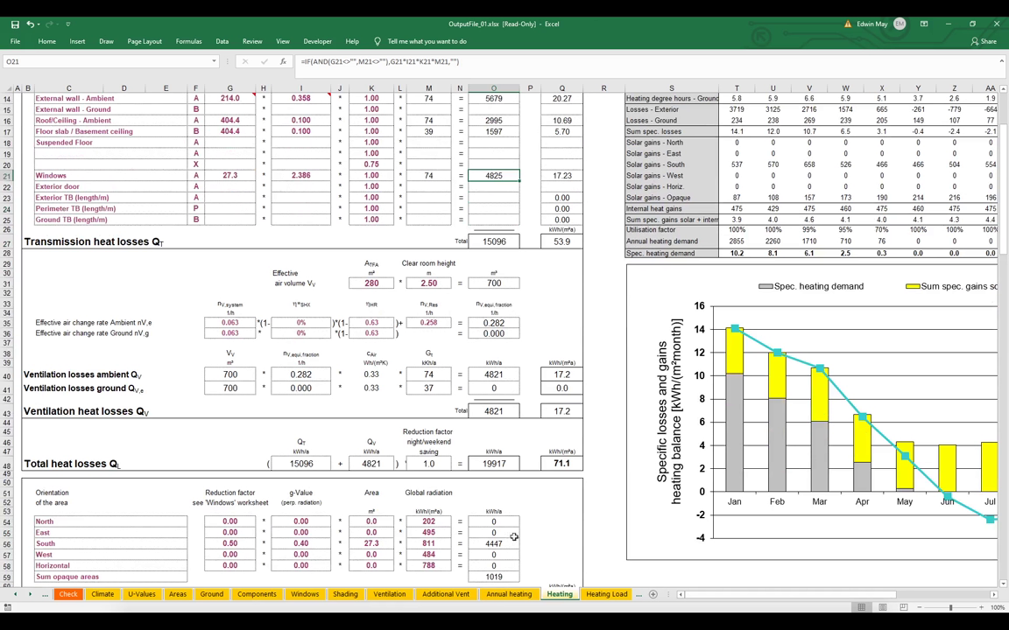